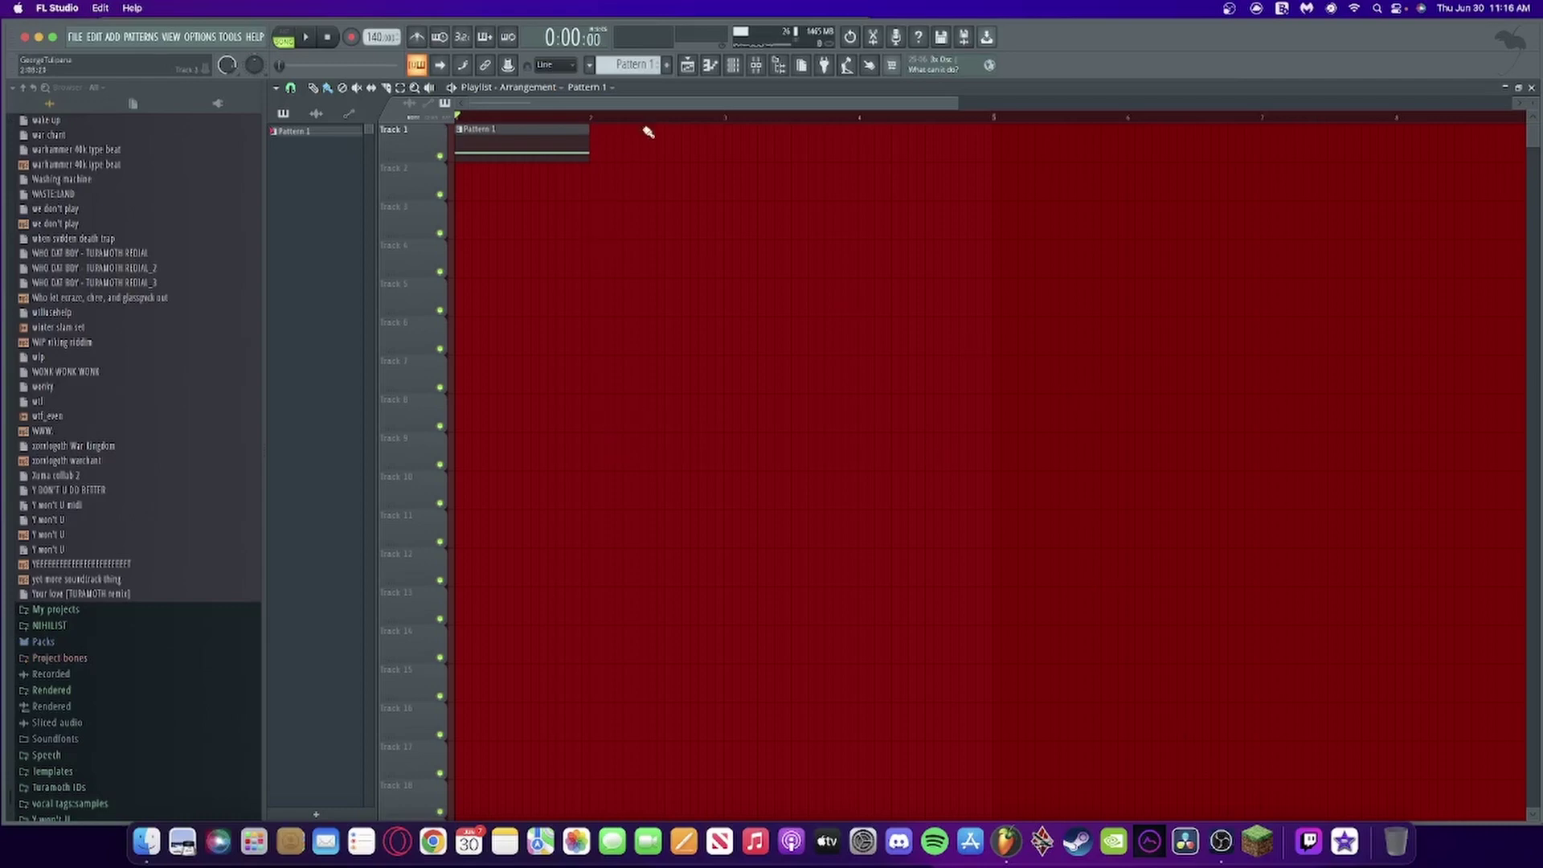
# Open the Serum instrument from the channel rack and audition its bass preset with the current pattern
pyautogui.click(733, 65)
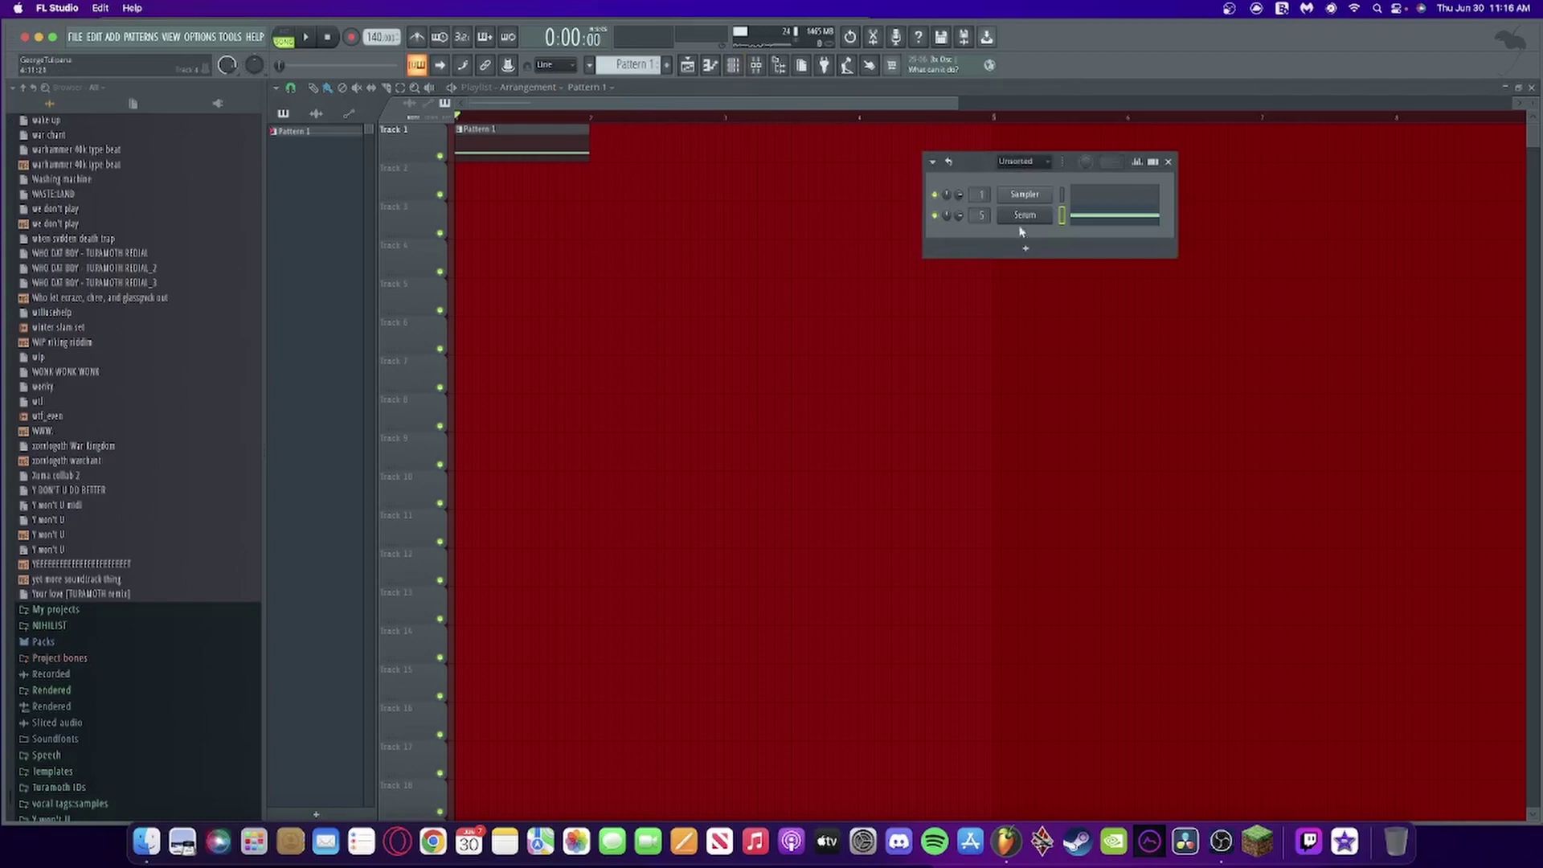
pyautogui.click(1024, 216)
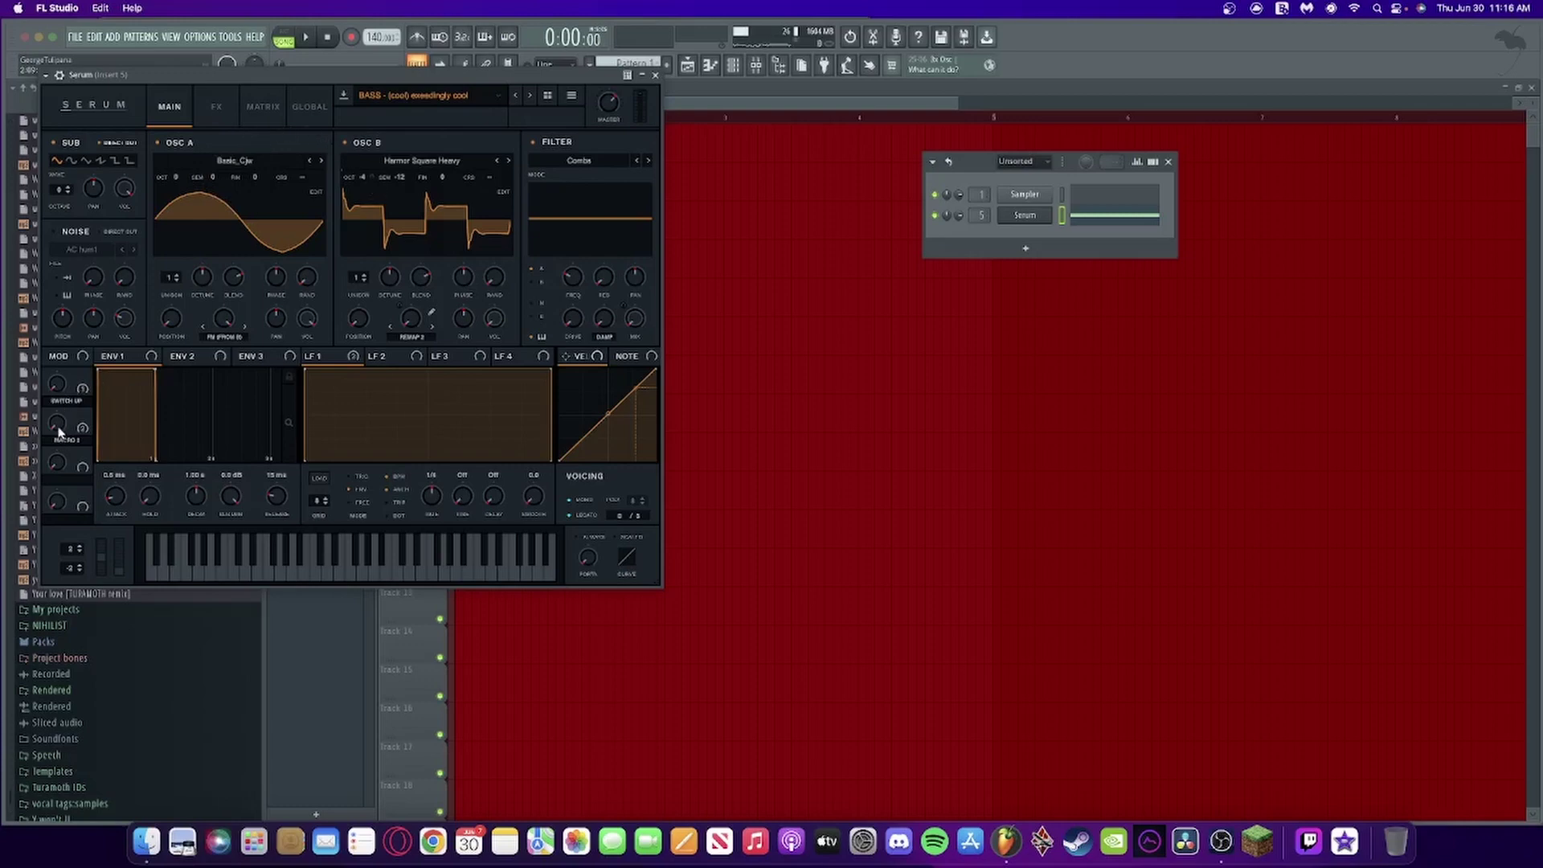
pyautogui.press('space')
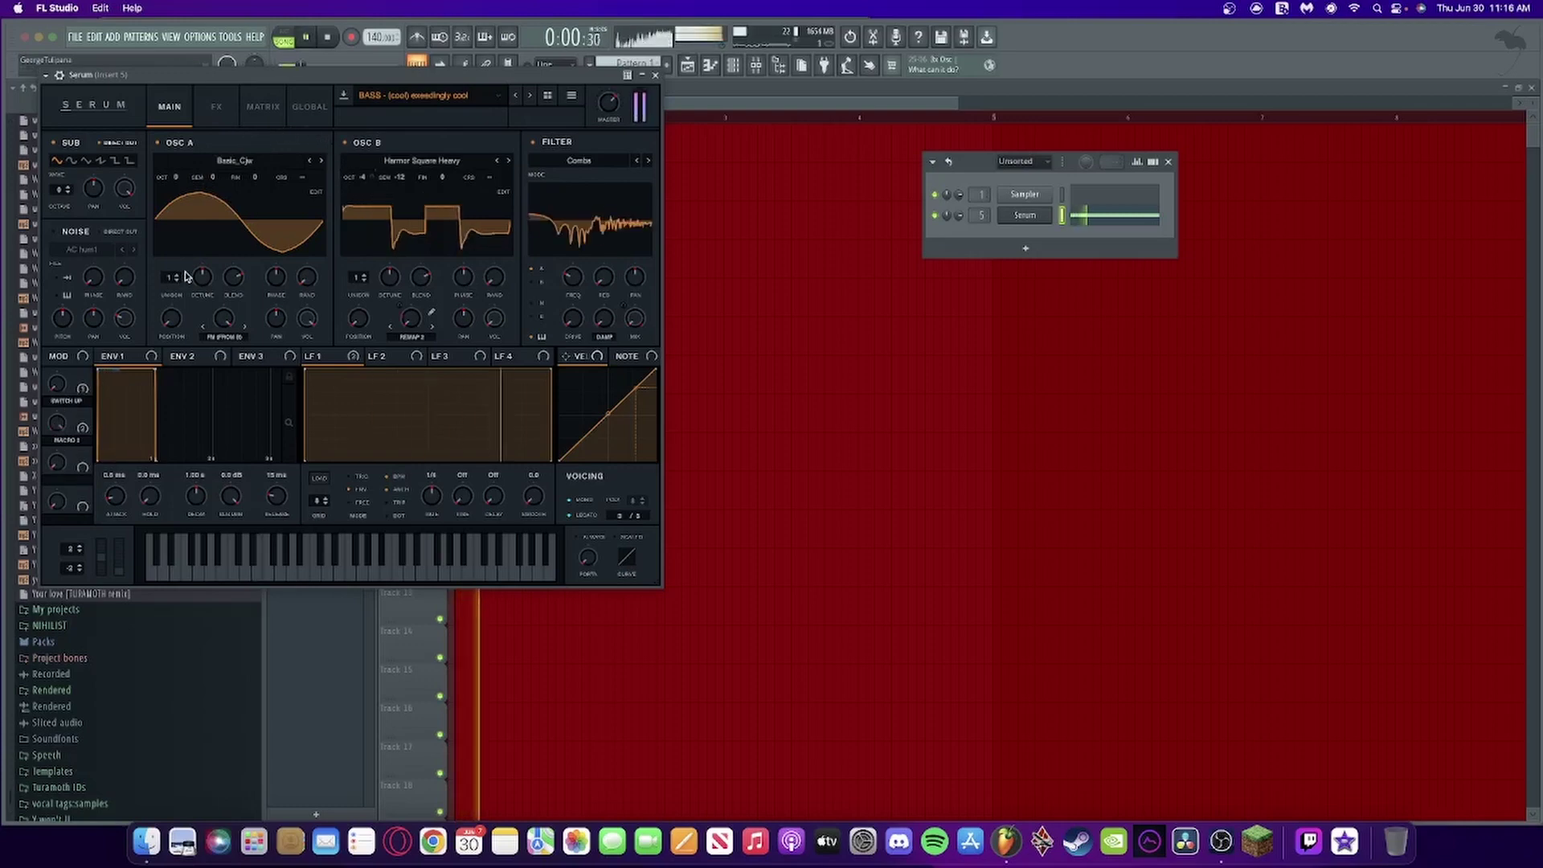
pyautogui.press('space')
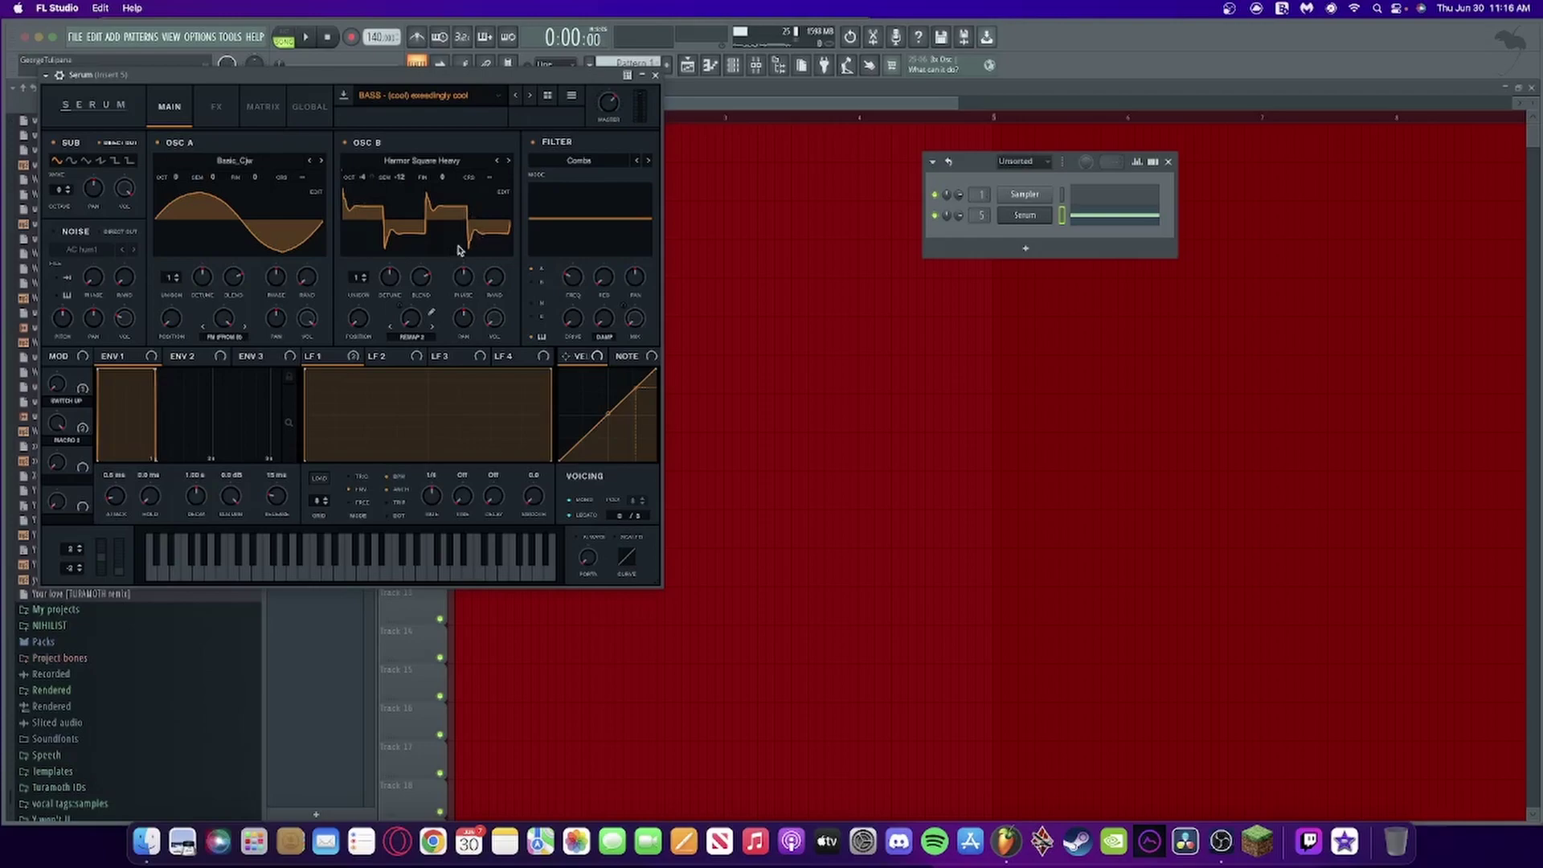
pyautogui.moveTo(413, 75); pyautogui.dragTo(657, 123)
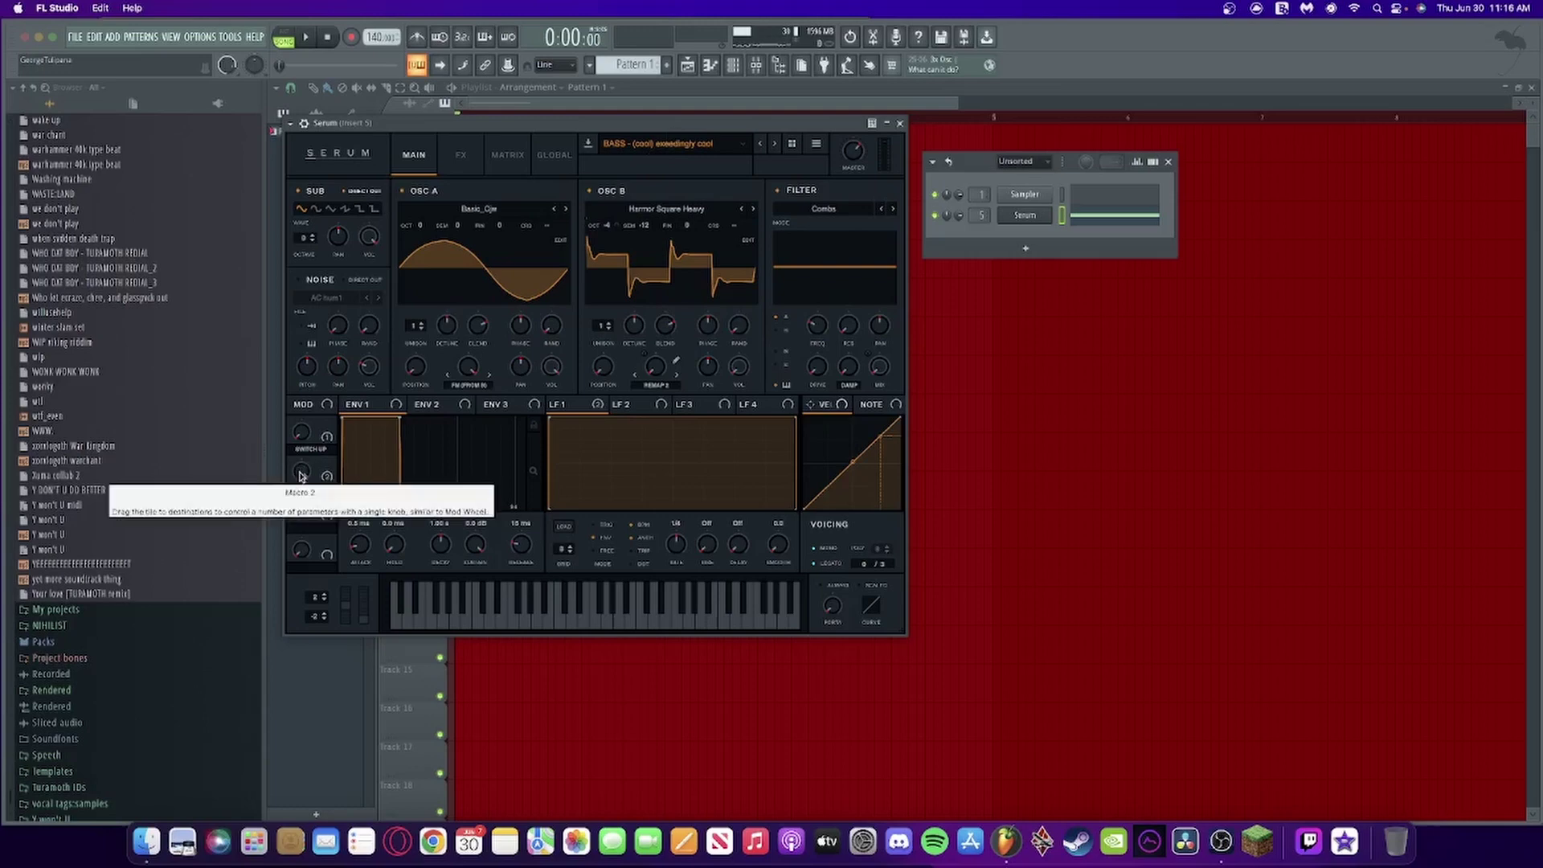
# Play the pattern and turn Serum's Macro 2 down to 0
pyautogui.press('space')
pyautogui.moveTo(300, 476); pyautogui.dragTo(279, 617)
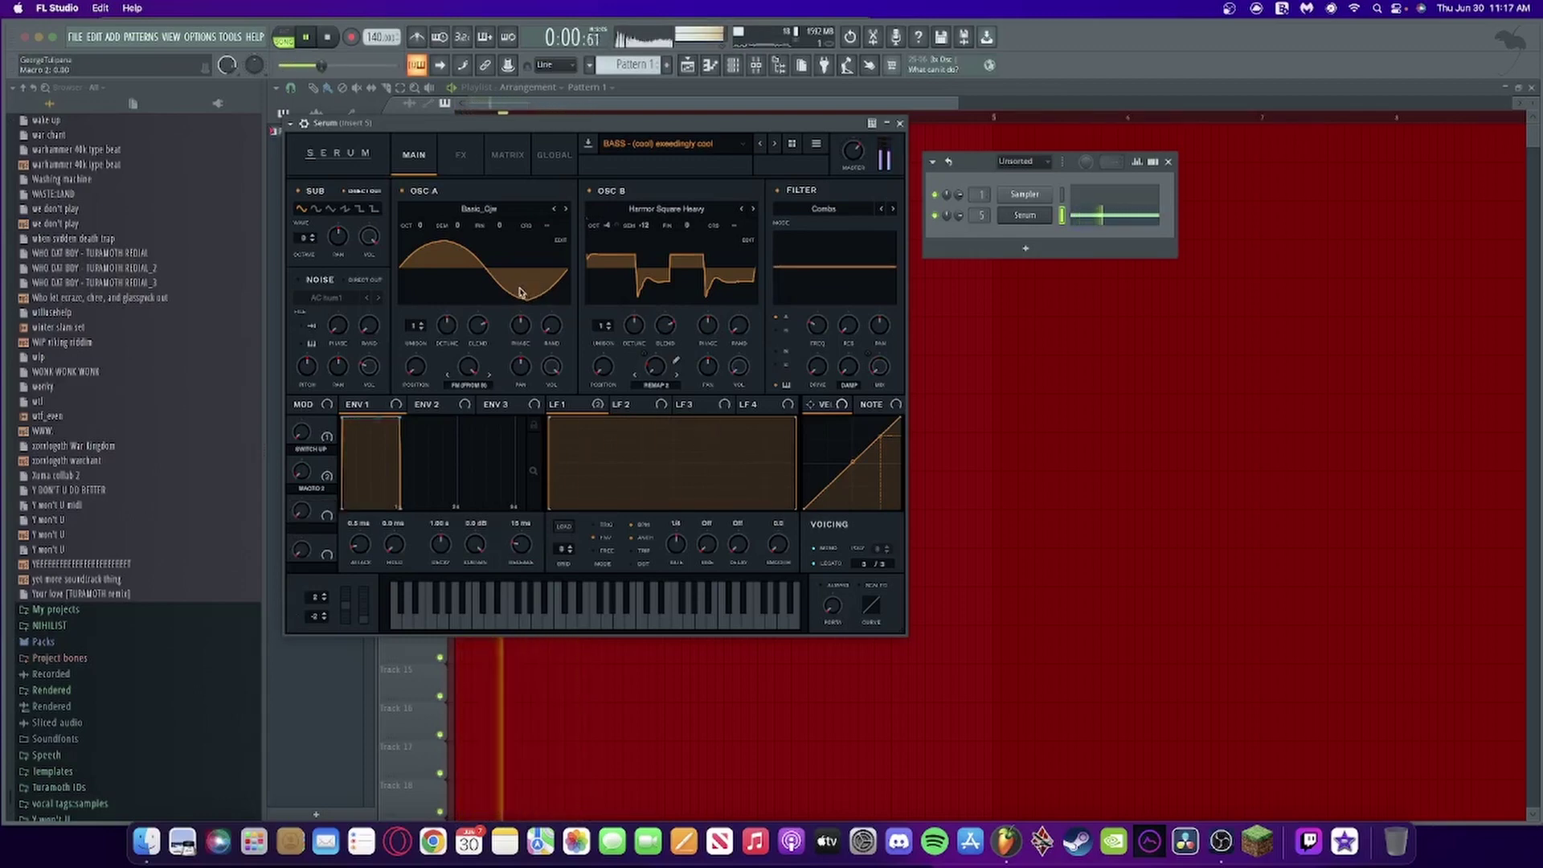
pyautogui.press('space')
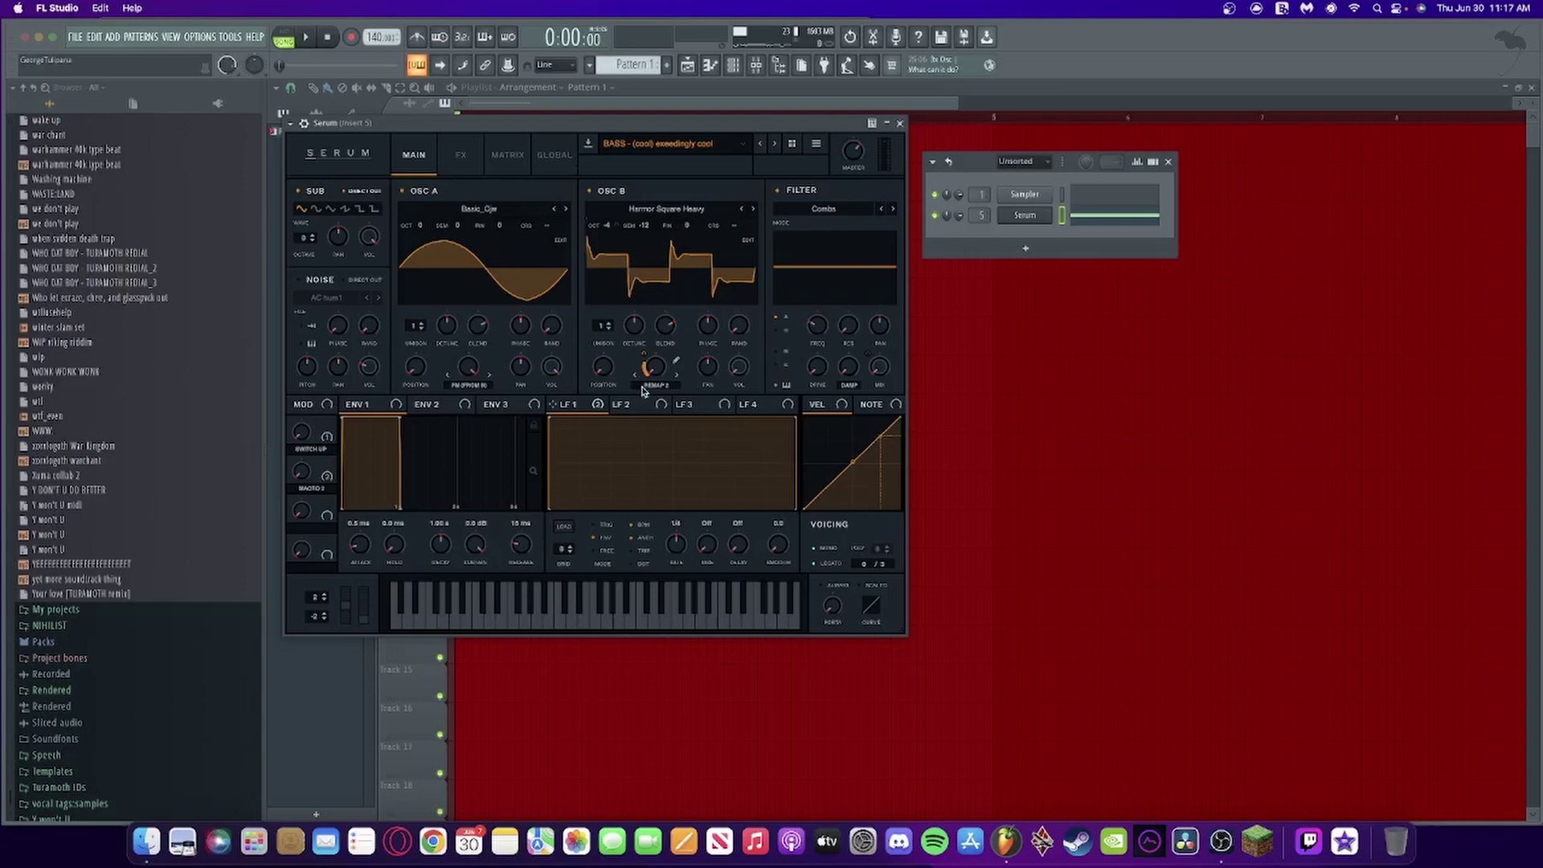
# Switch off oscillators A and B and bypass the Distortion, Compressor, Phaser and Hyper/Dimension effects
pyautogui.click(413, 190)
pyautogui.click(597, 189)
pyautogui.click(460, 155)
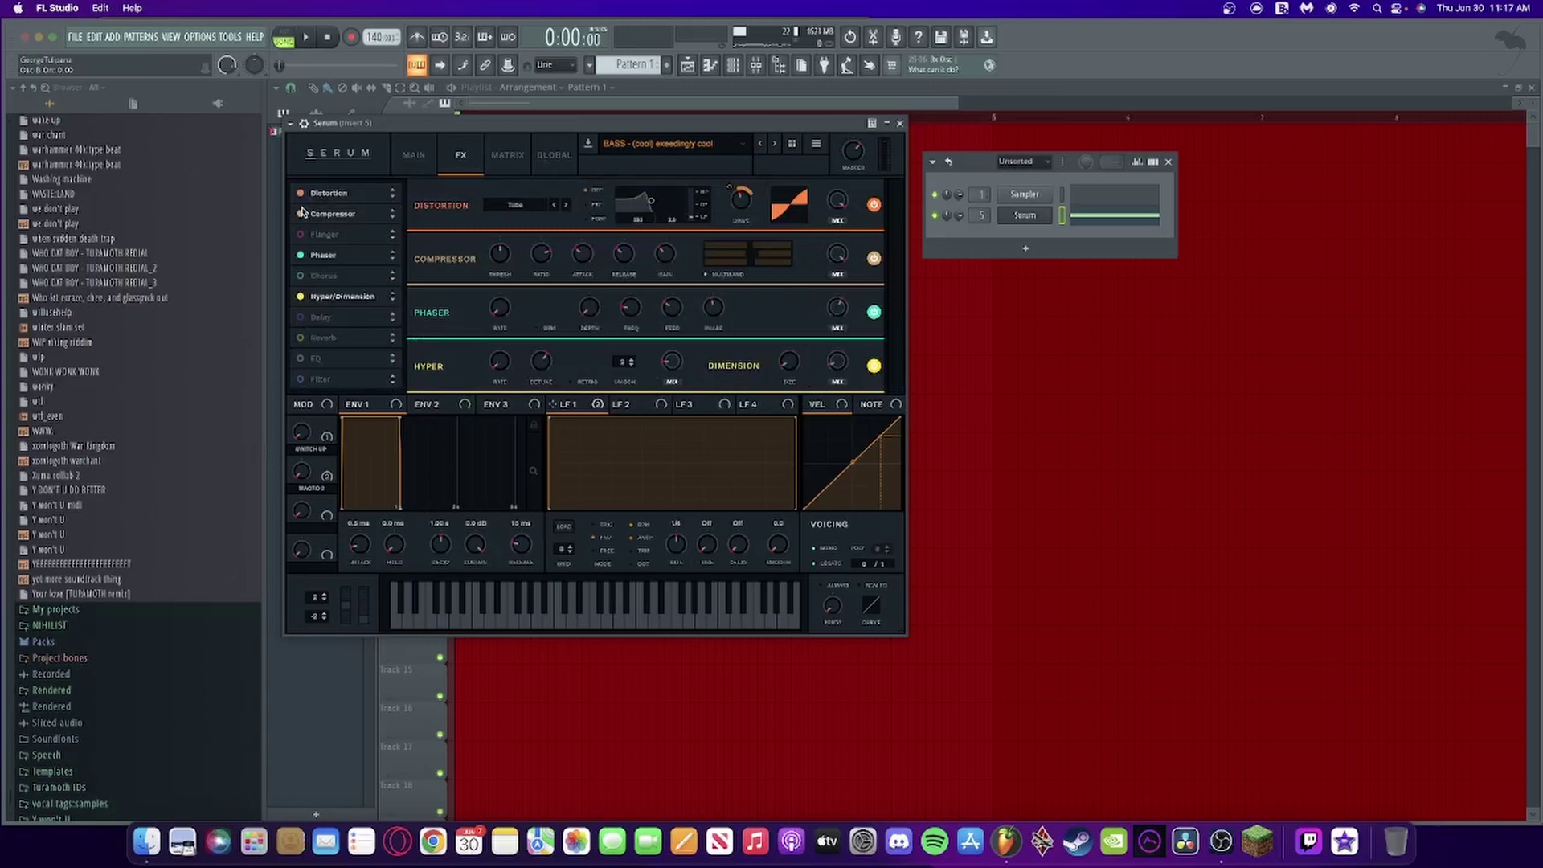
pyautogui.click(874, 204)
pyautogui.click(873, 257)
pyautogui.click(874, 312)
pyautogui.click(874, 365)
pyautogui.click(414, 154)
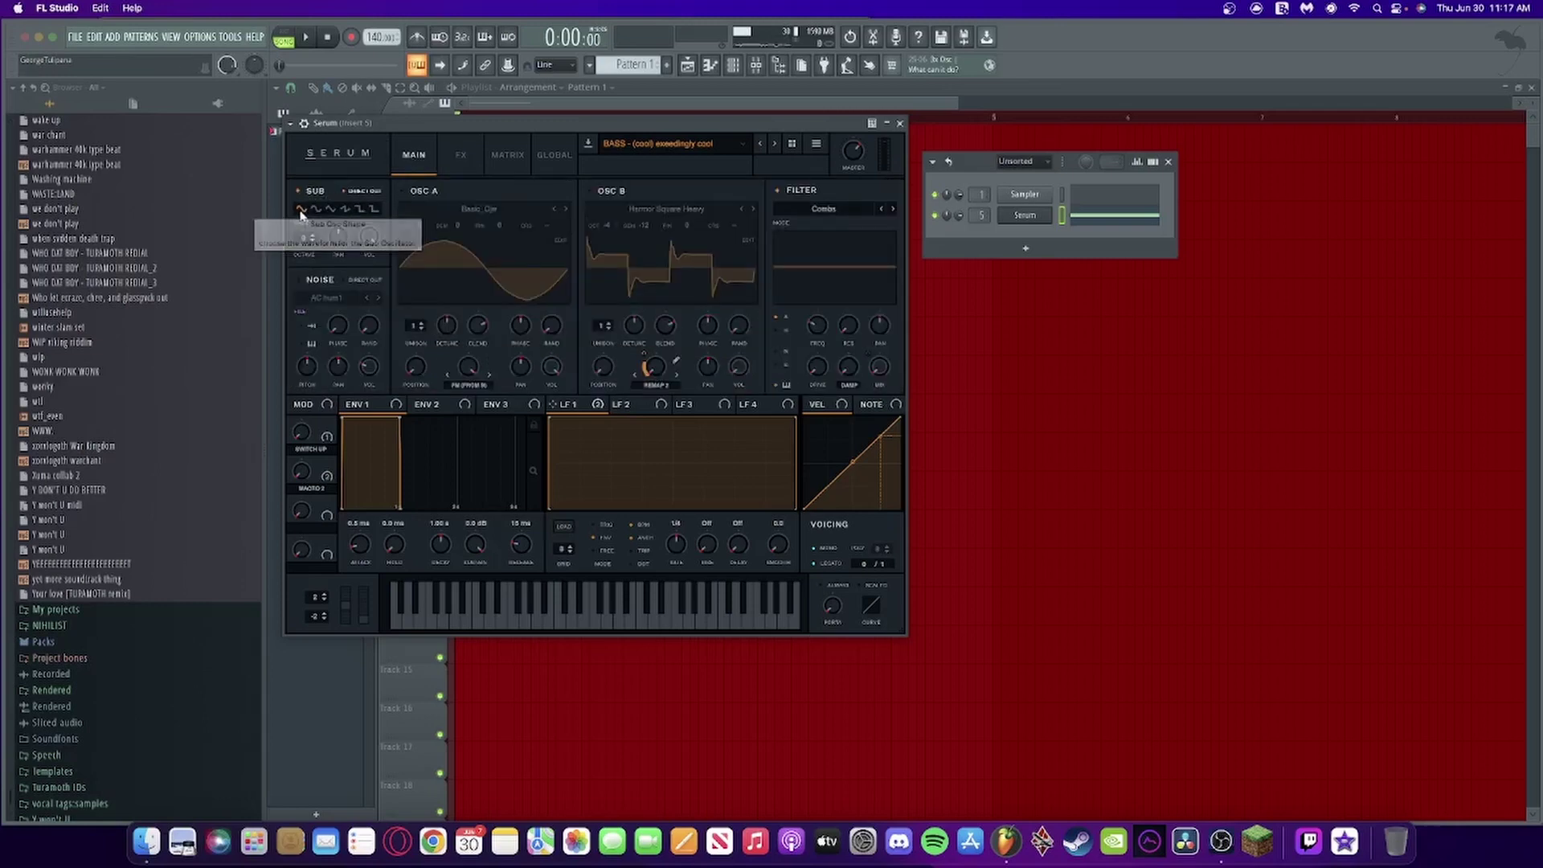
# Switch oscillators A and B back on
pyautogui.click(400, 192)
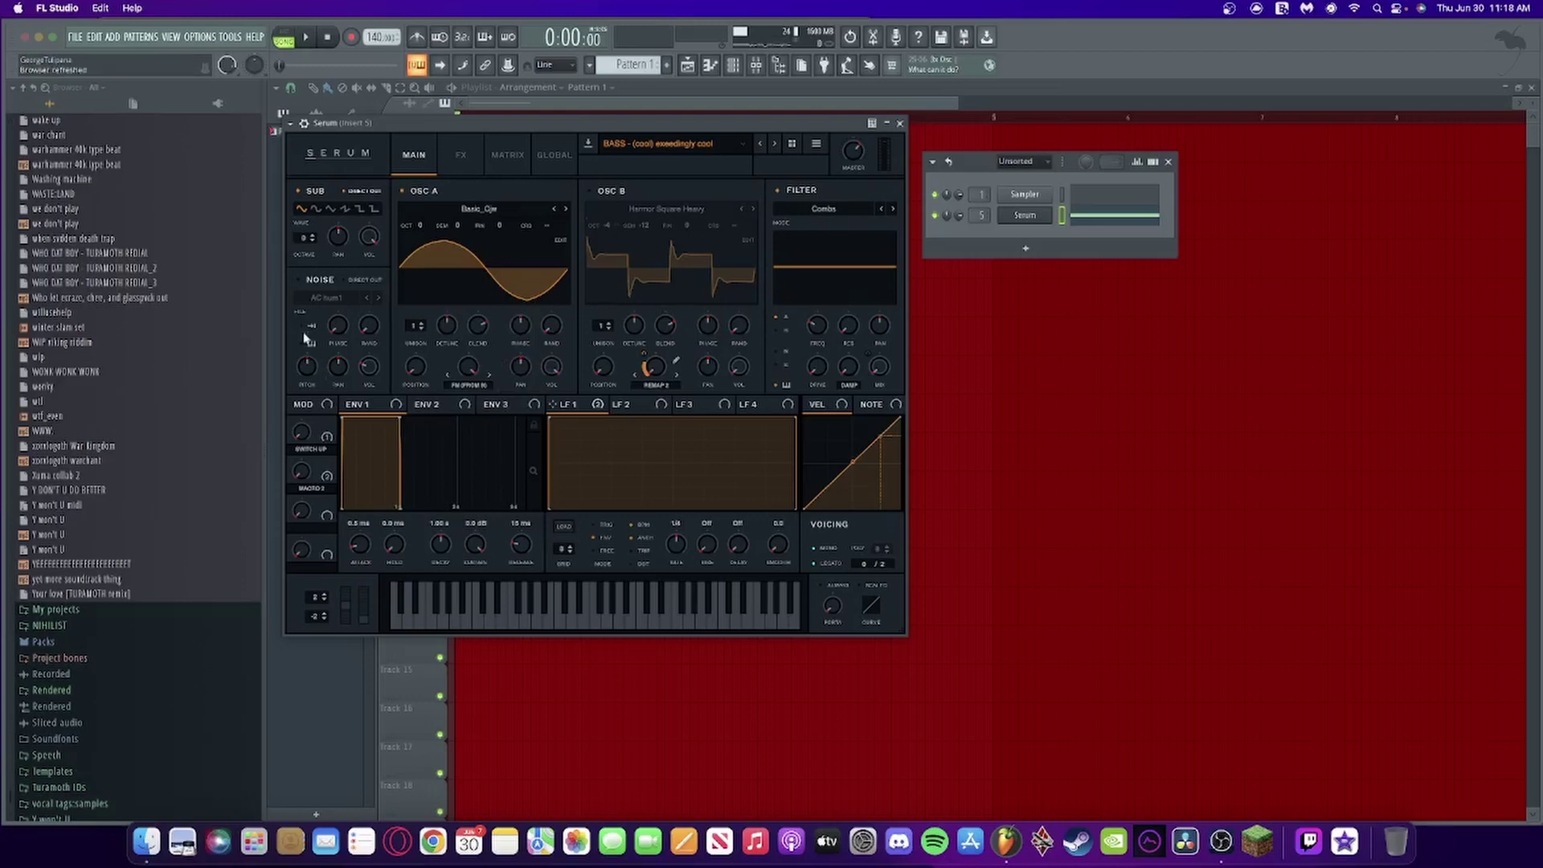
pyautogui.click(599, 192)
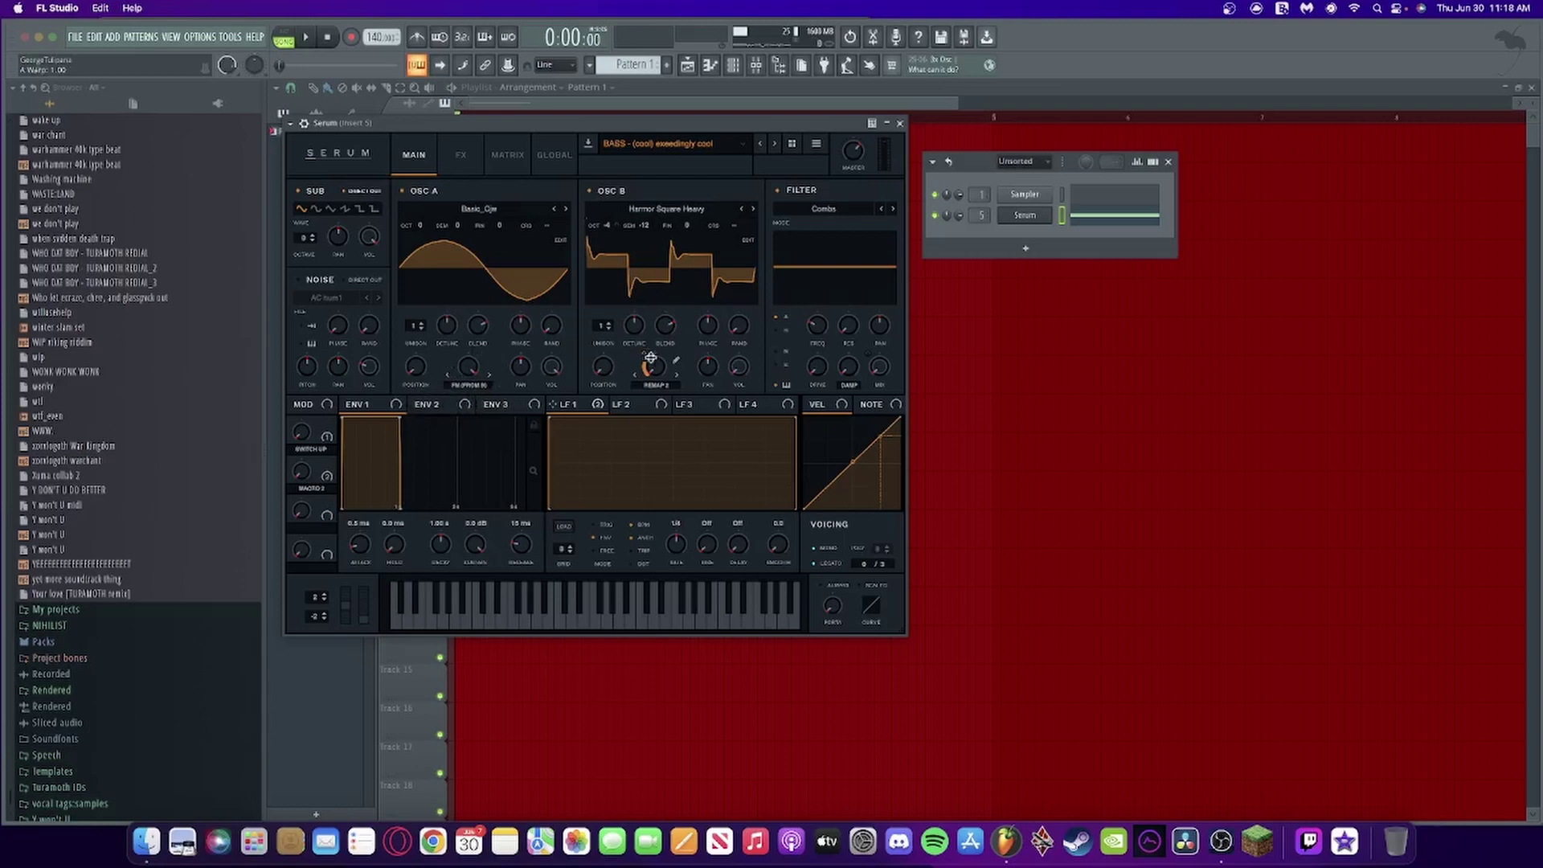
# Compare oscillator B's sound with warp mode Off and with Remap 2 by playing the pattern with each
pyautogui.click(658, 386)
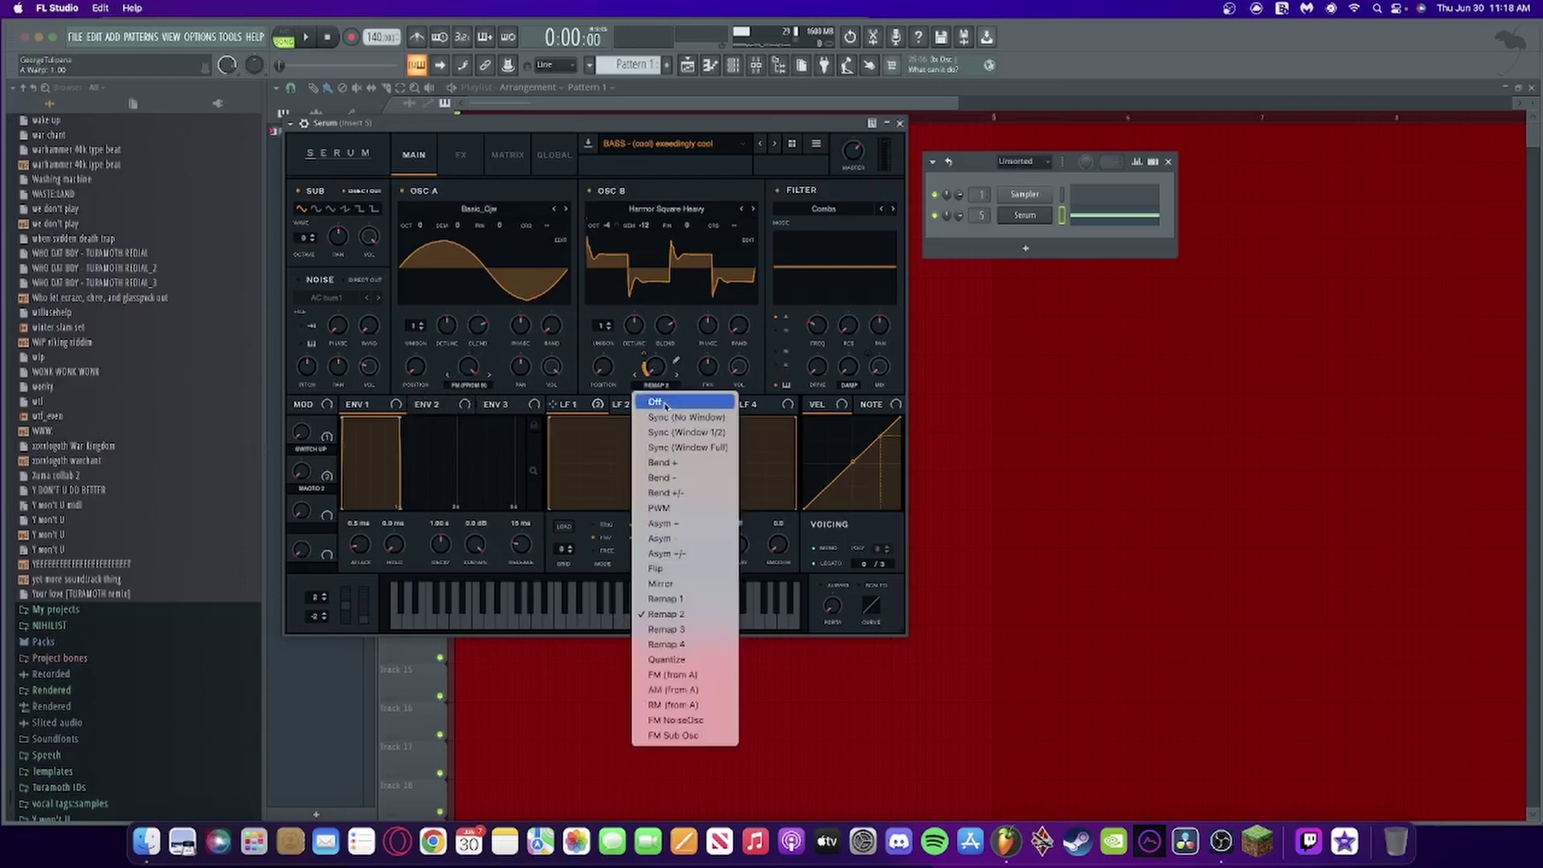
pyautogui.click(664, 403)
pyautogui.press('space')
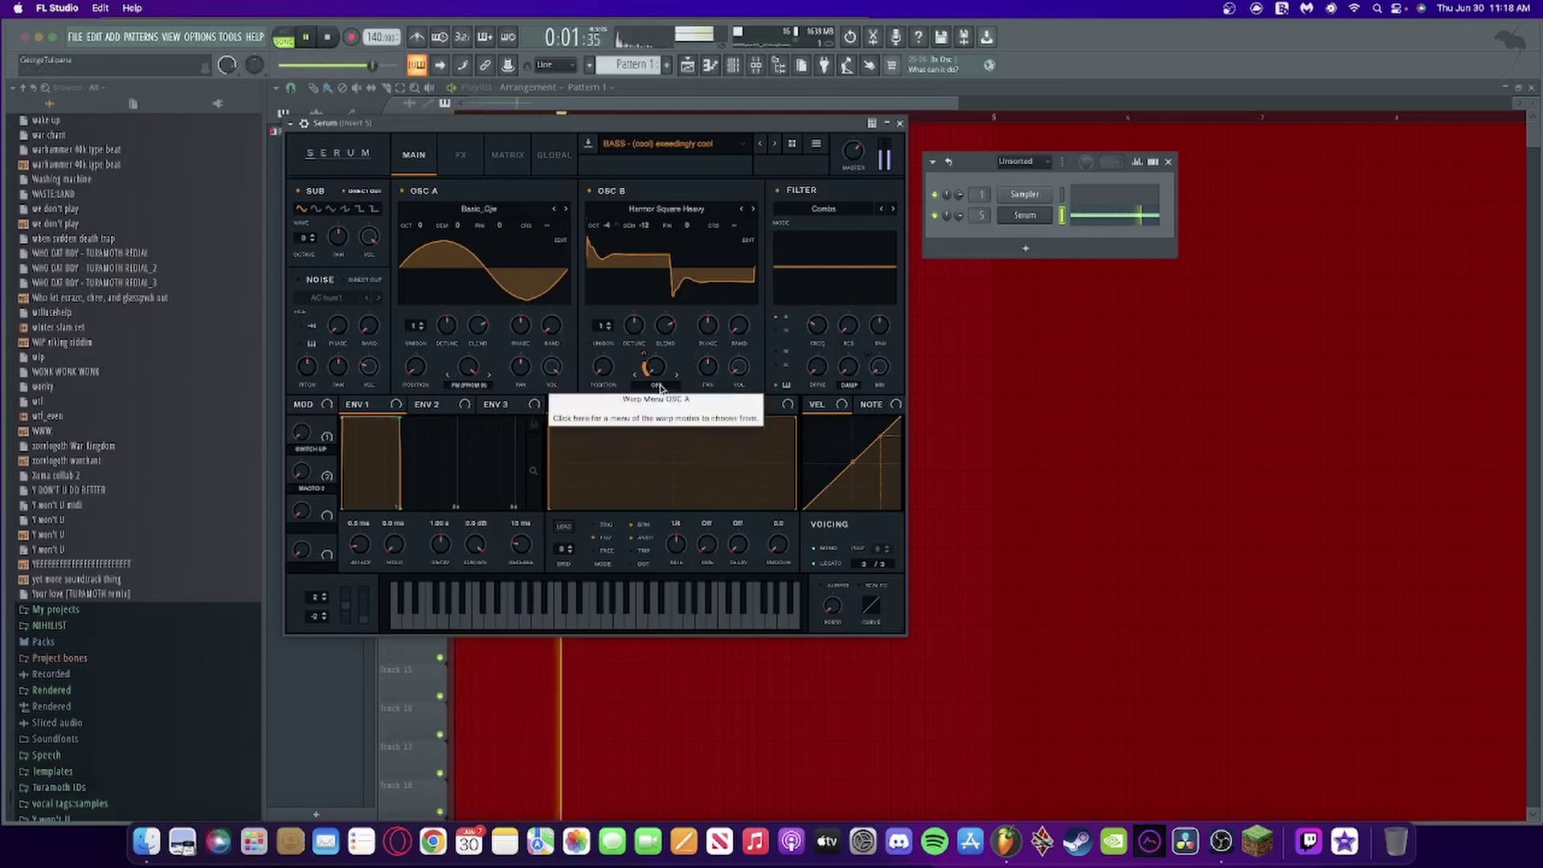
pyautogui.press('space')
pyautogui.click(661, 389)
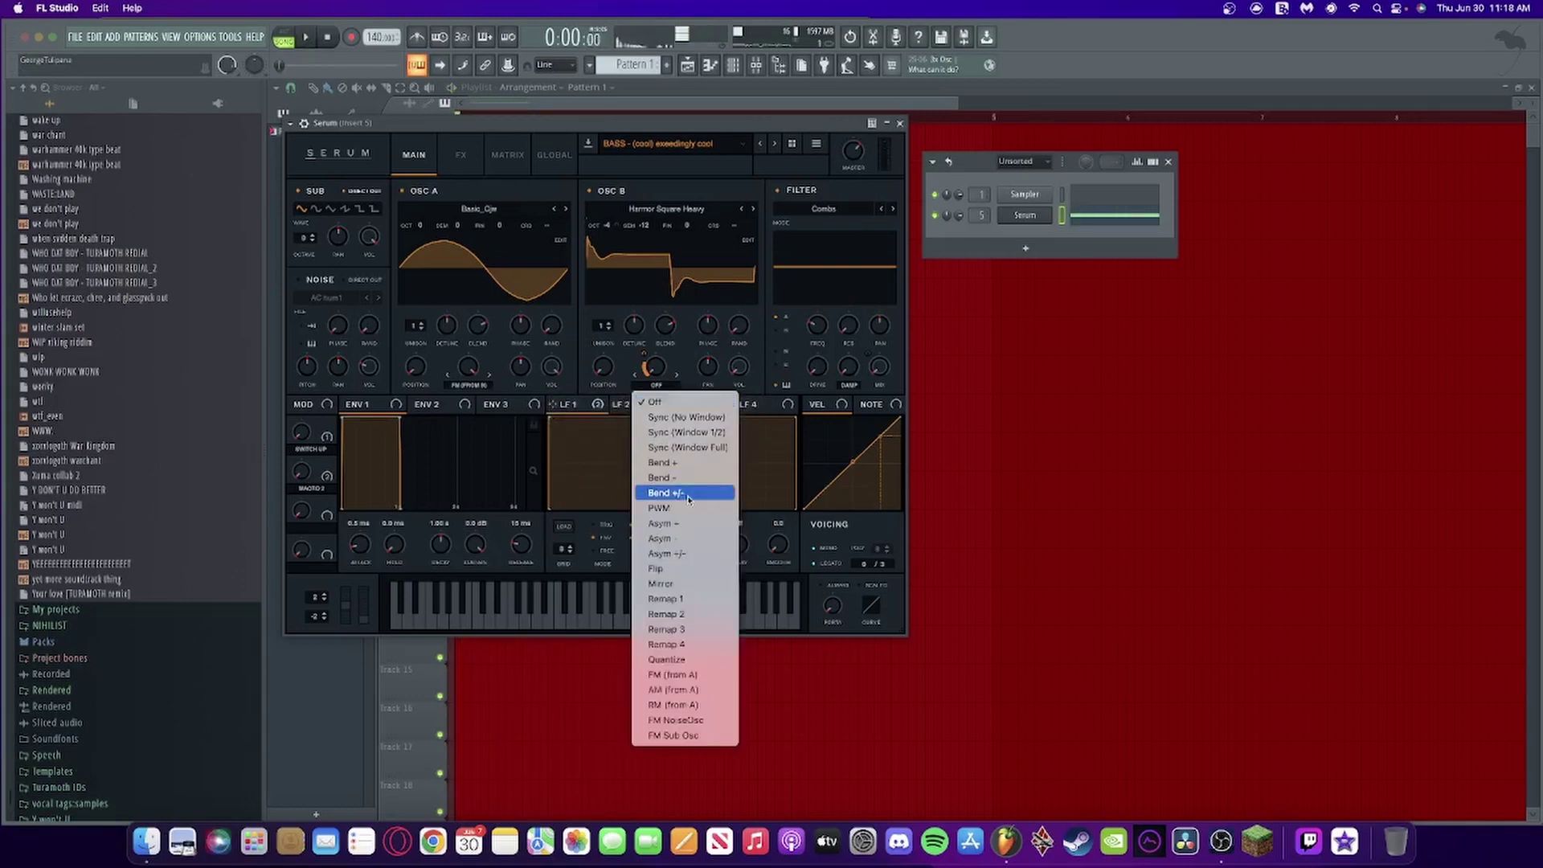
pyautogui.click(683, 614)
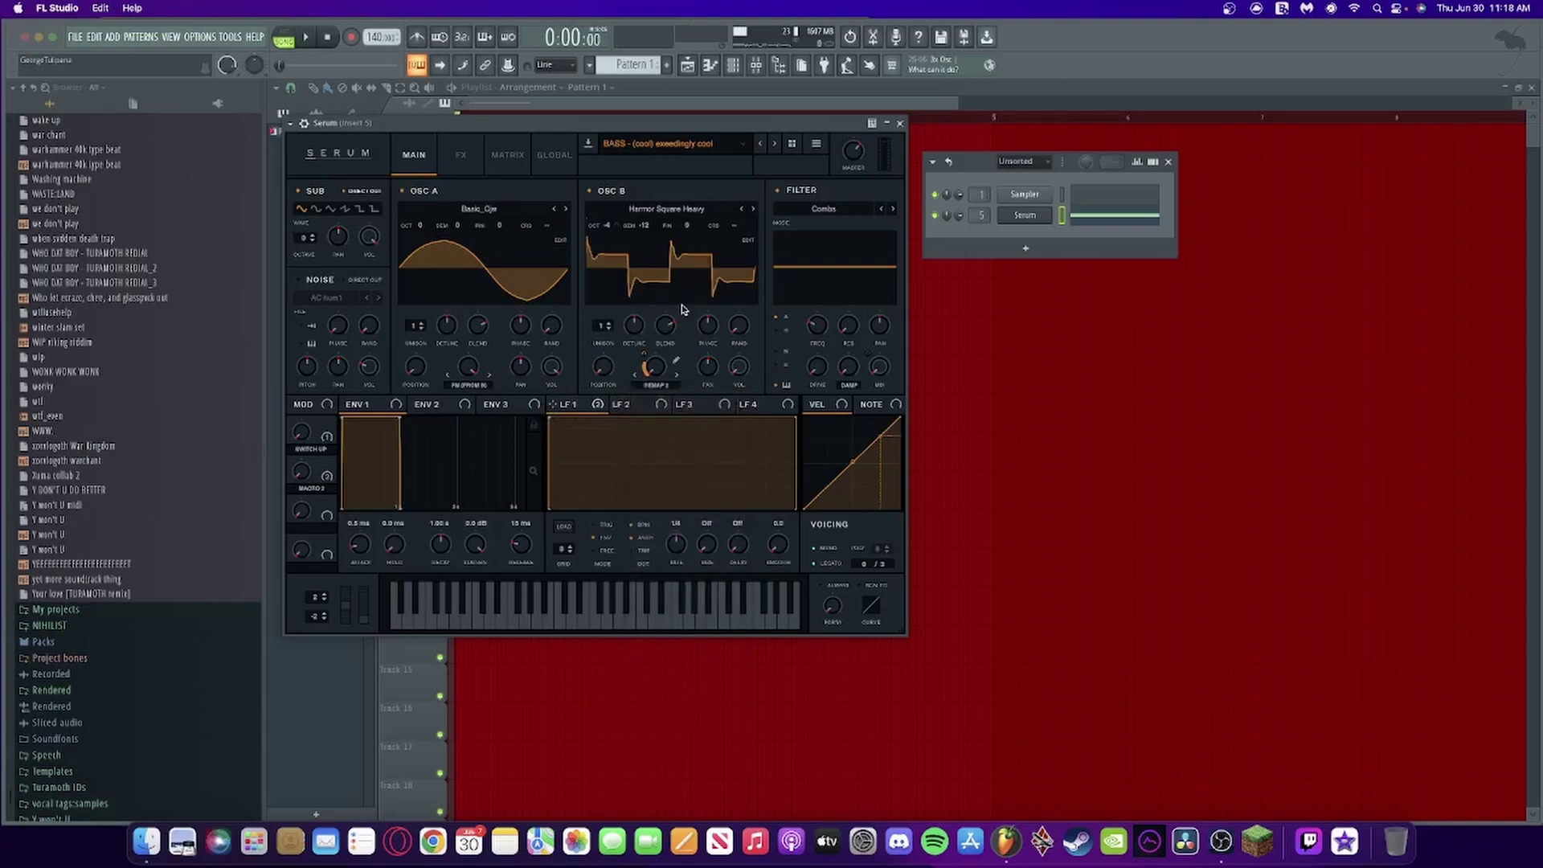
pyautogui.press('space')
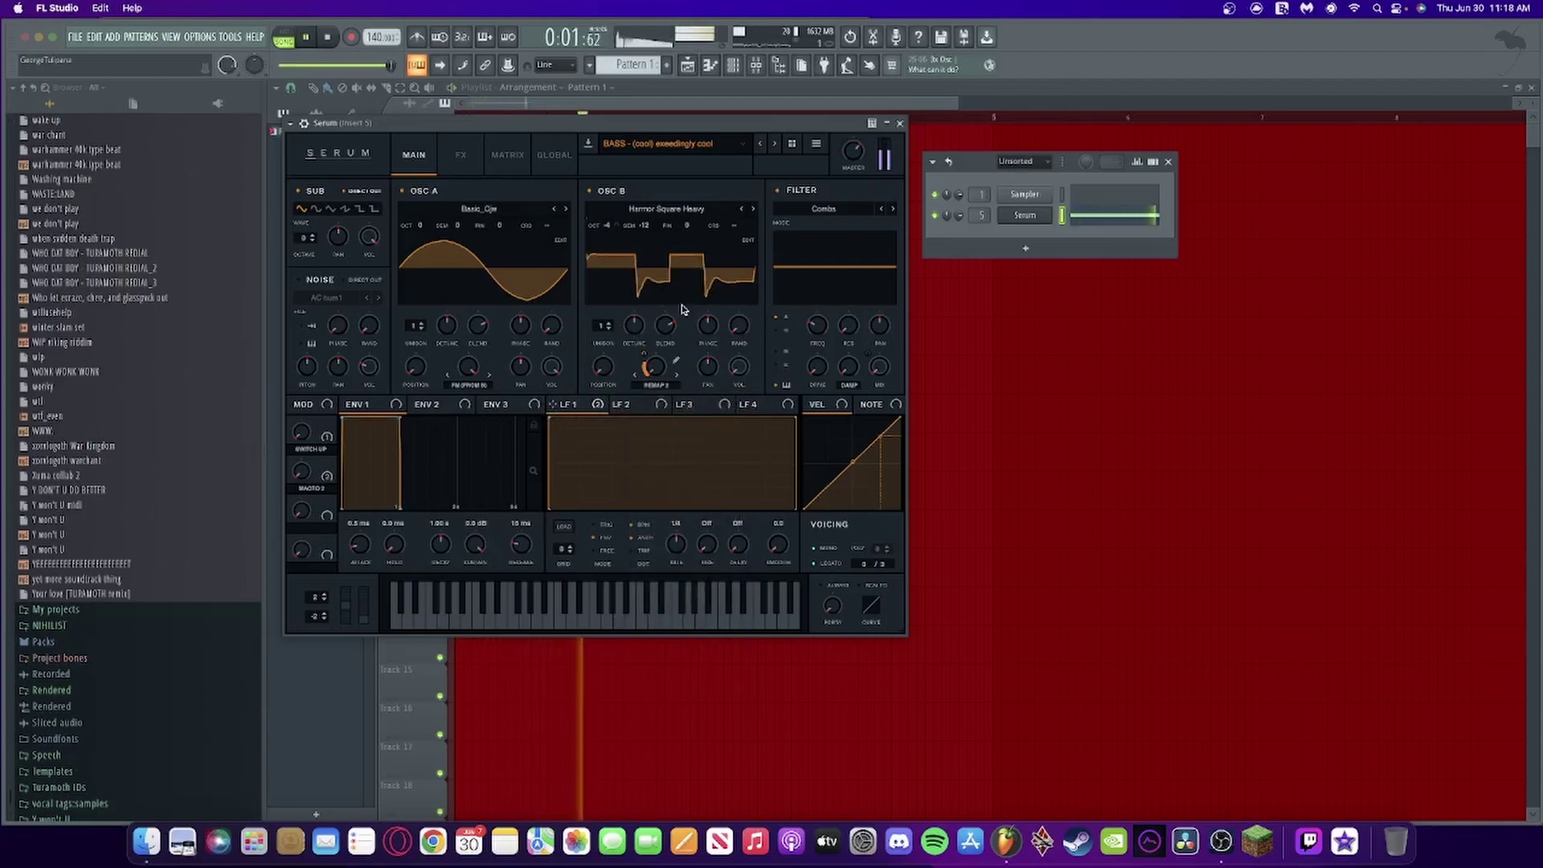
pyautogui.press('space')
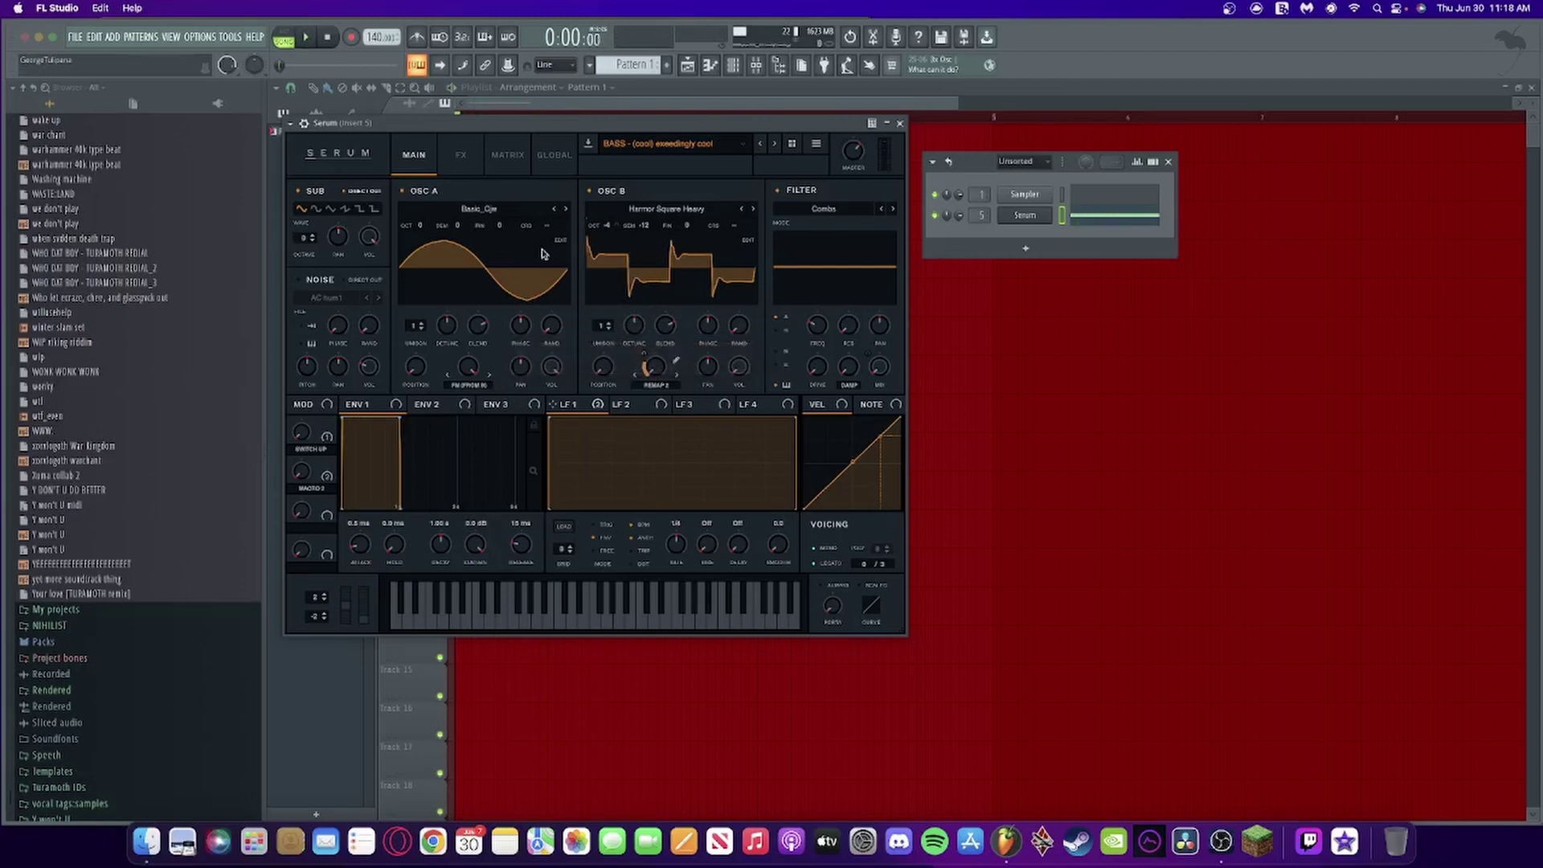
# Check which modulators are assigned to oscillator B's octave
pyautogui.rightClick(606, 229)
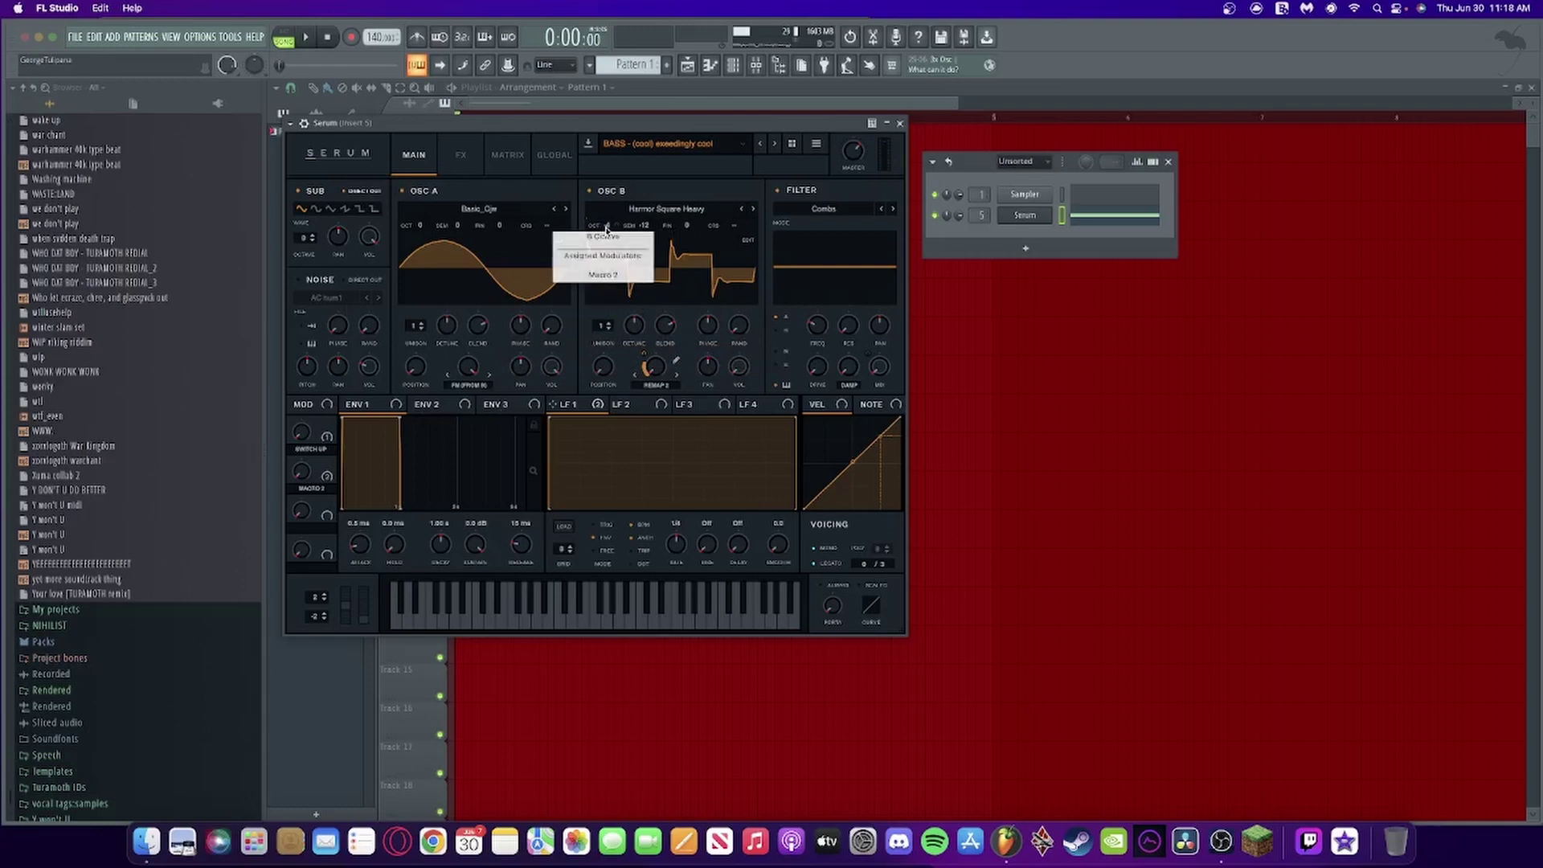
pyautogui.click(606, 229)
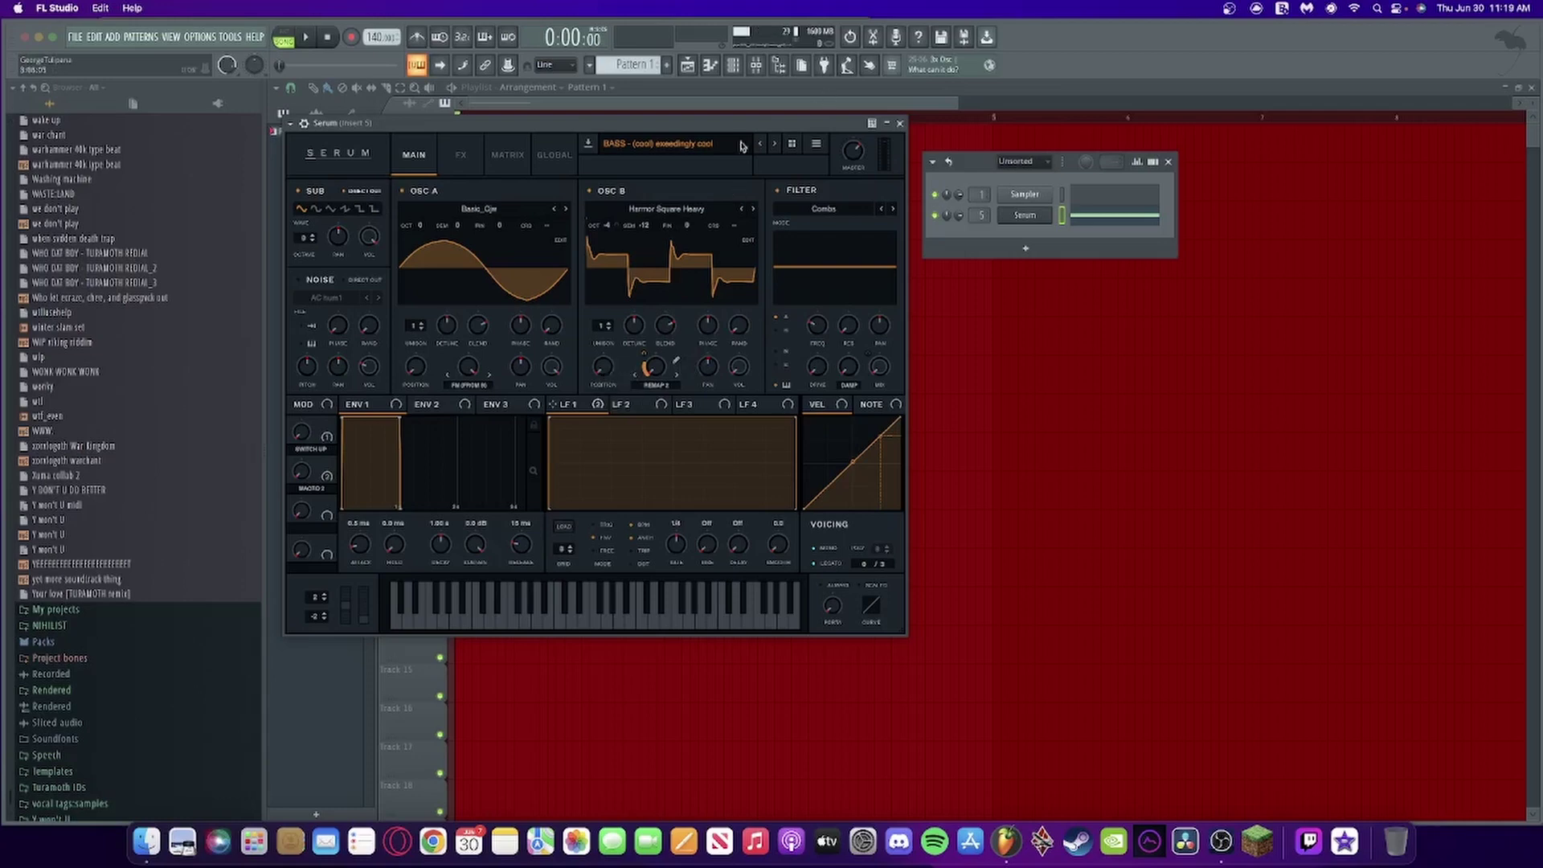
# Load the Analog wavetable MsAw, which follows MiniBass, into oscillator B and play the pattern
pyautogui.click(693, 210)
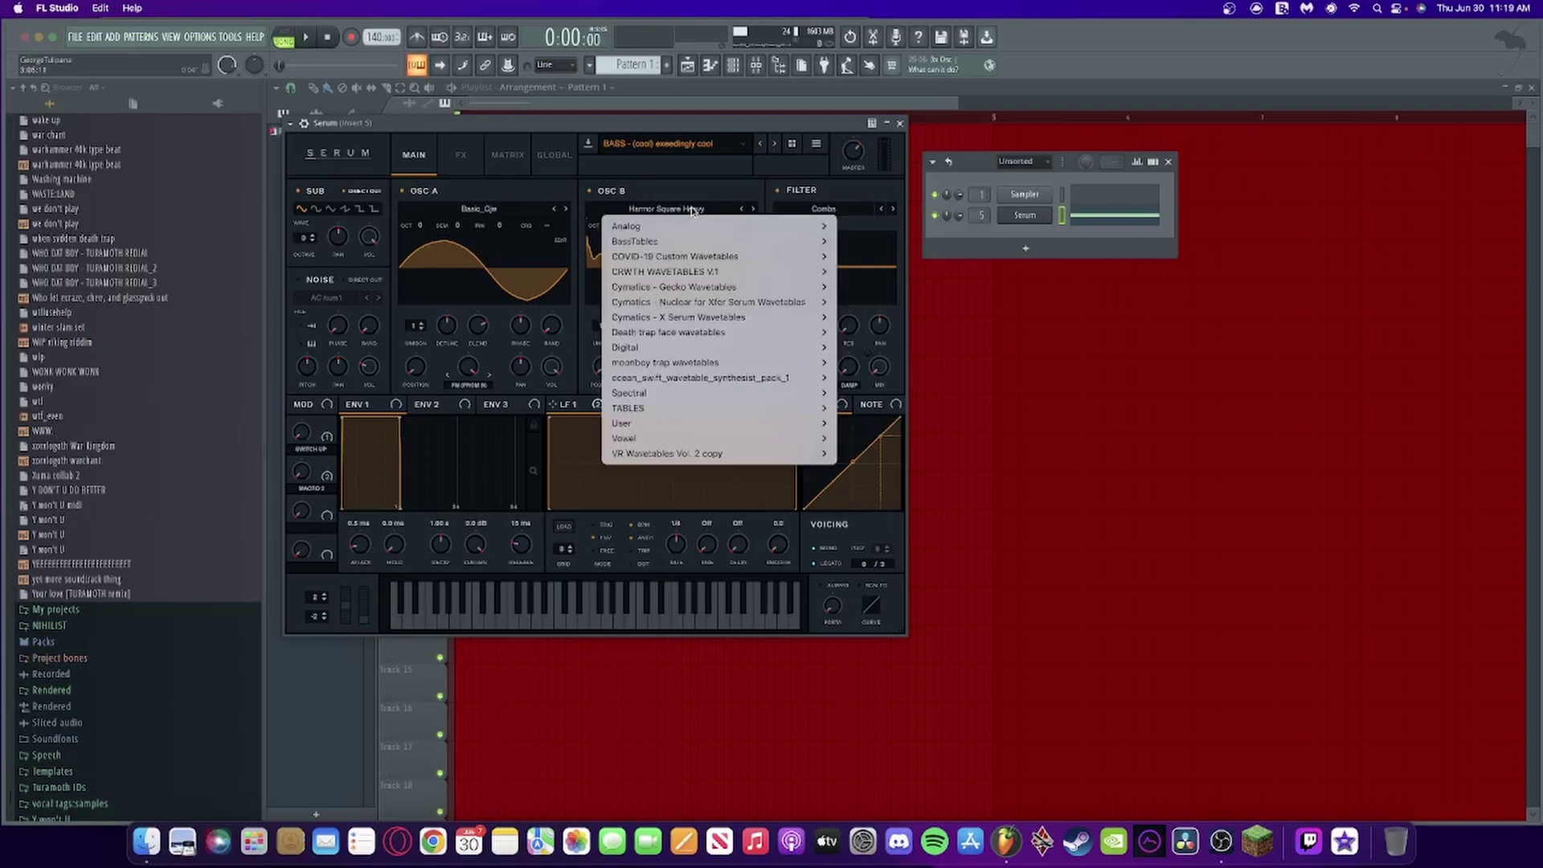
pyautogui.click(693, 211)
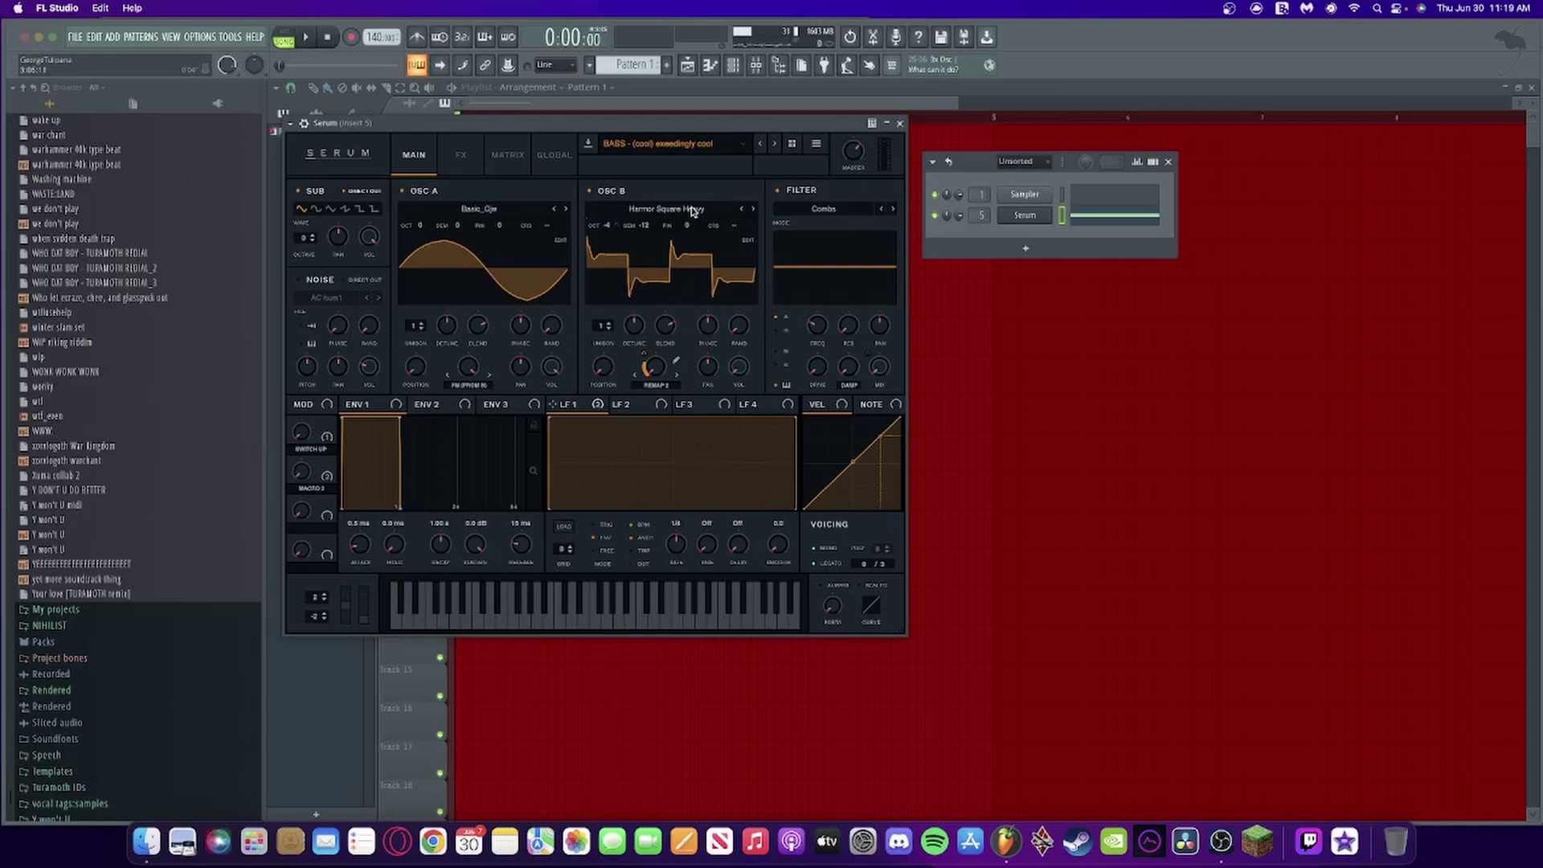
pyautogui.click(691, 211)
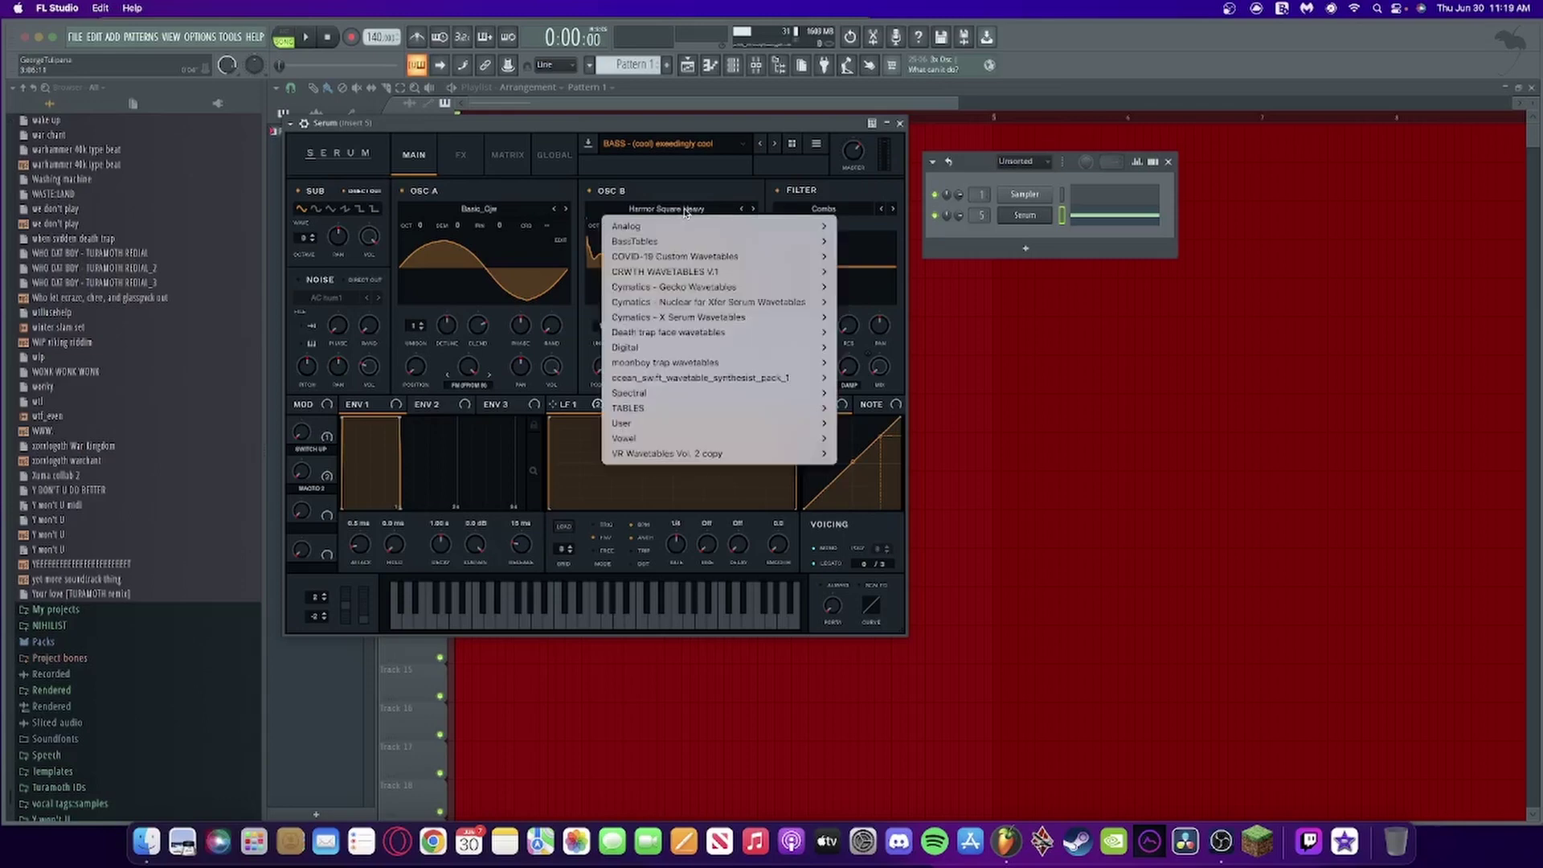
pyautogui.click(687, 212)
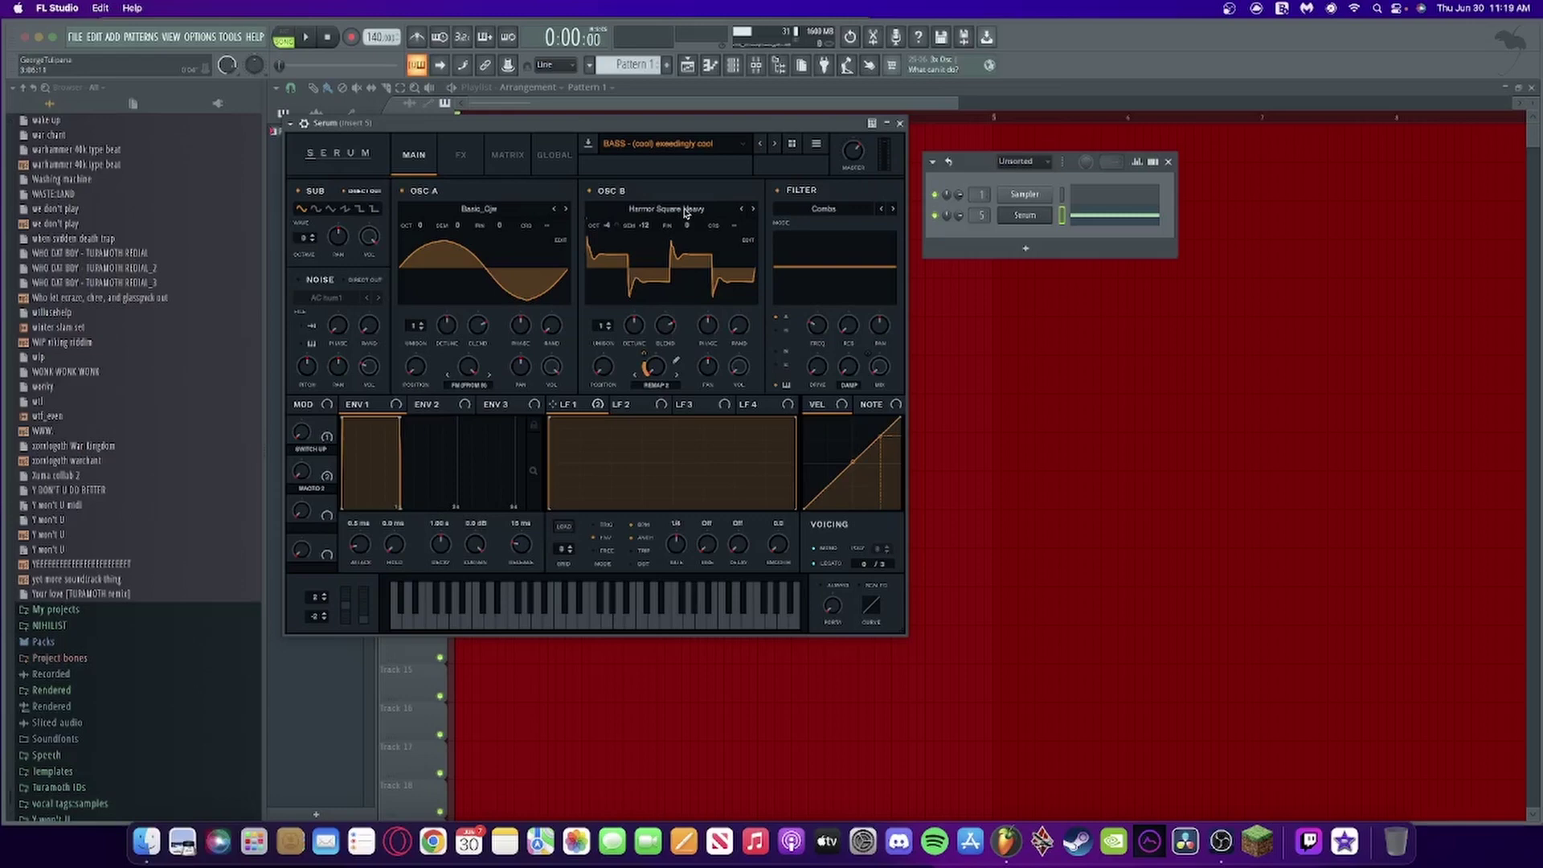
pyautogui.click(686, 212)
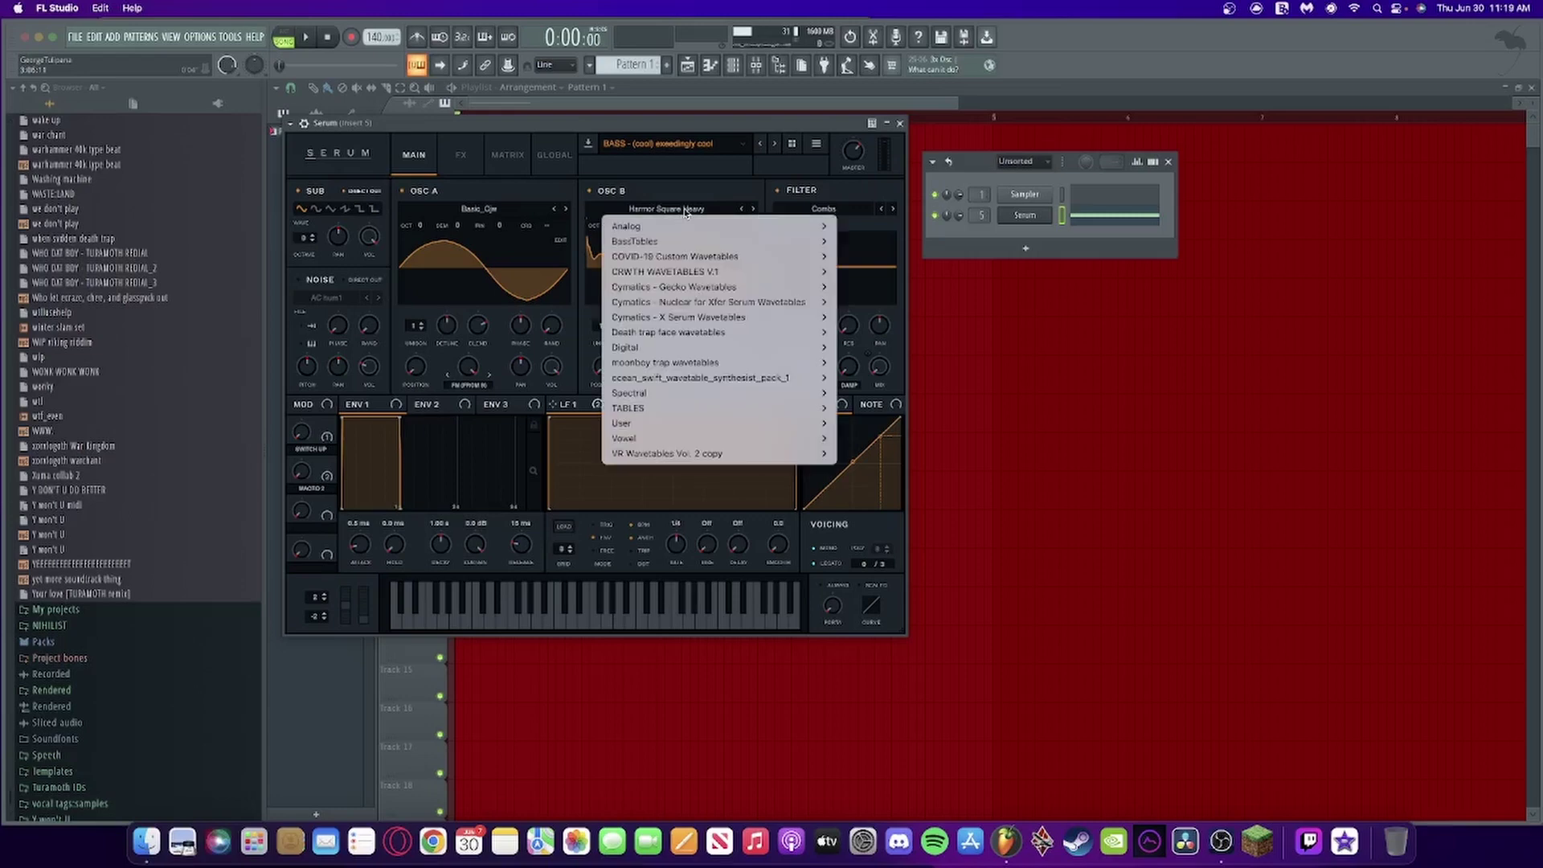
pyautogui.moveTo(643, 226)
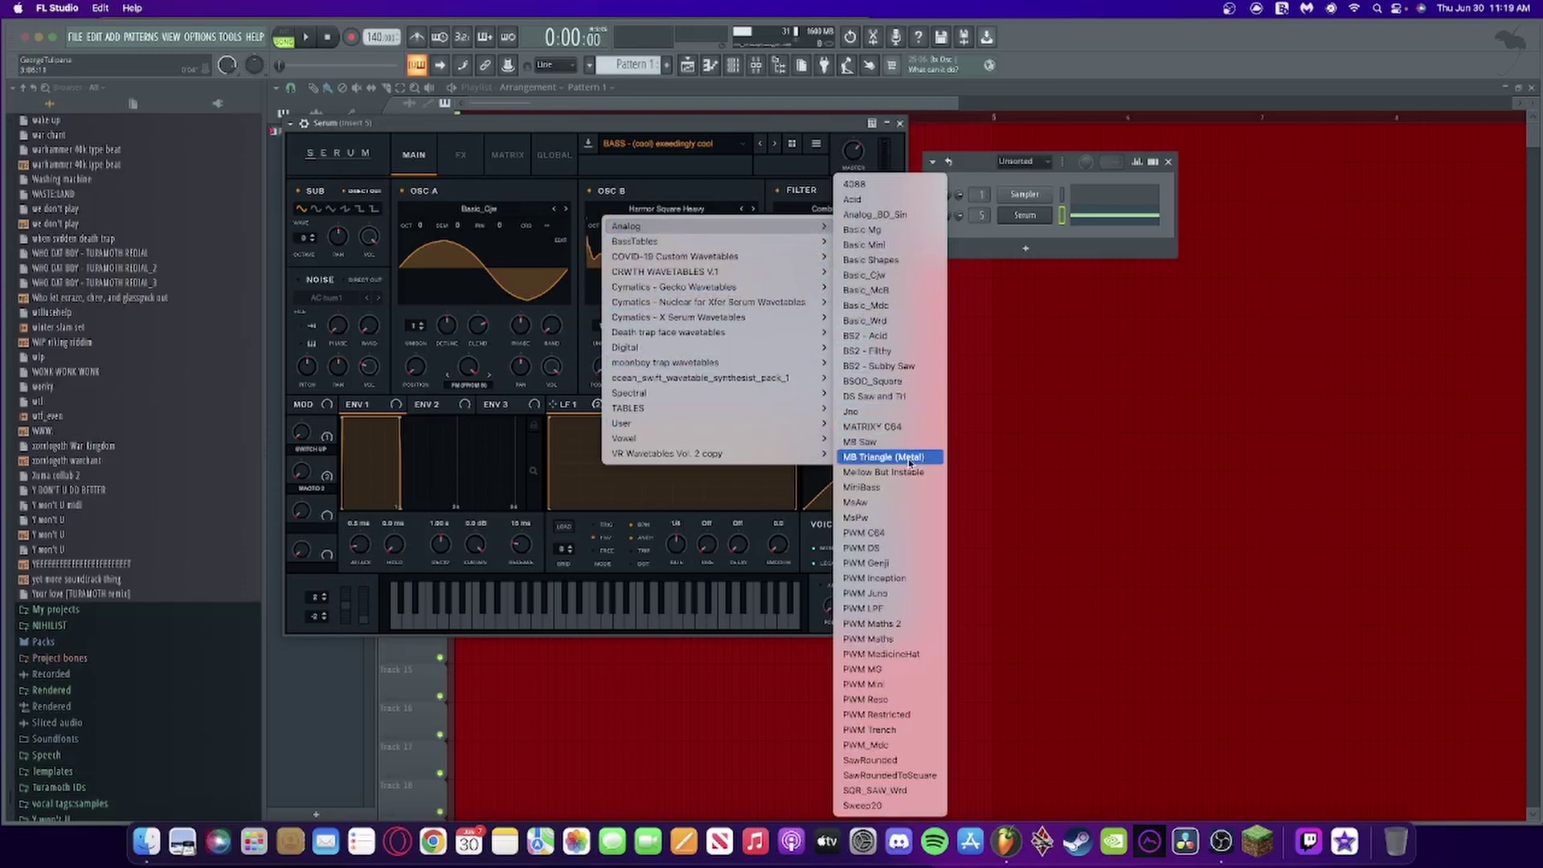
pyautogui.click(911, 494)
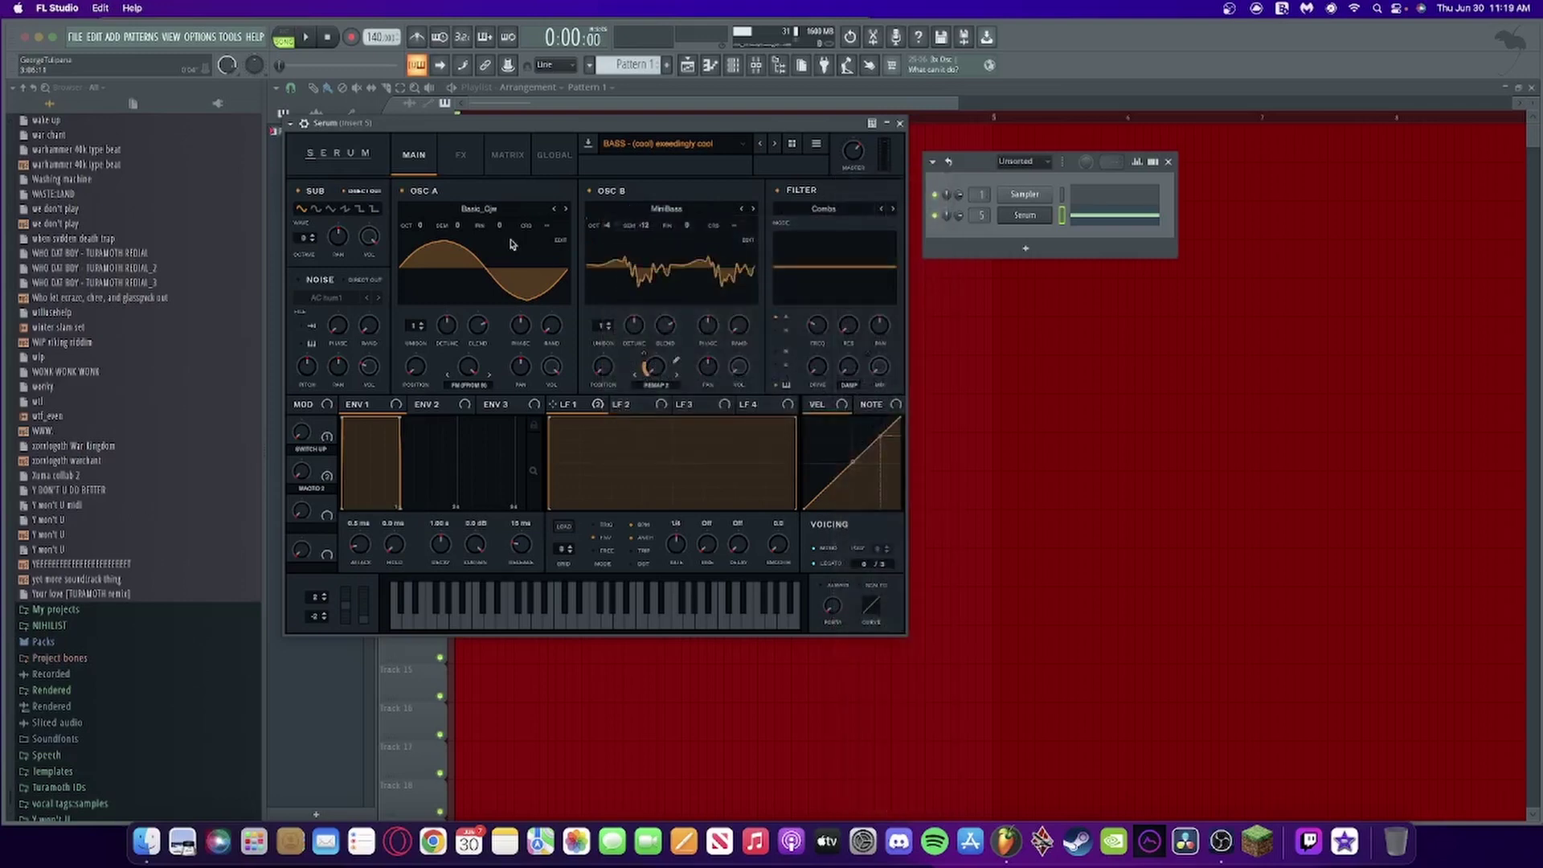
pyautogui.click(752, 210)
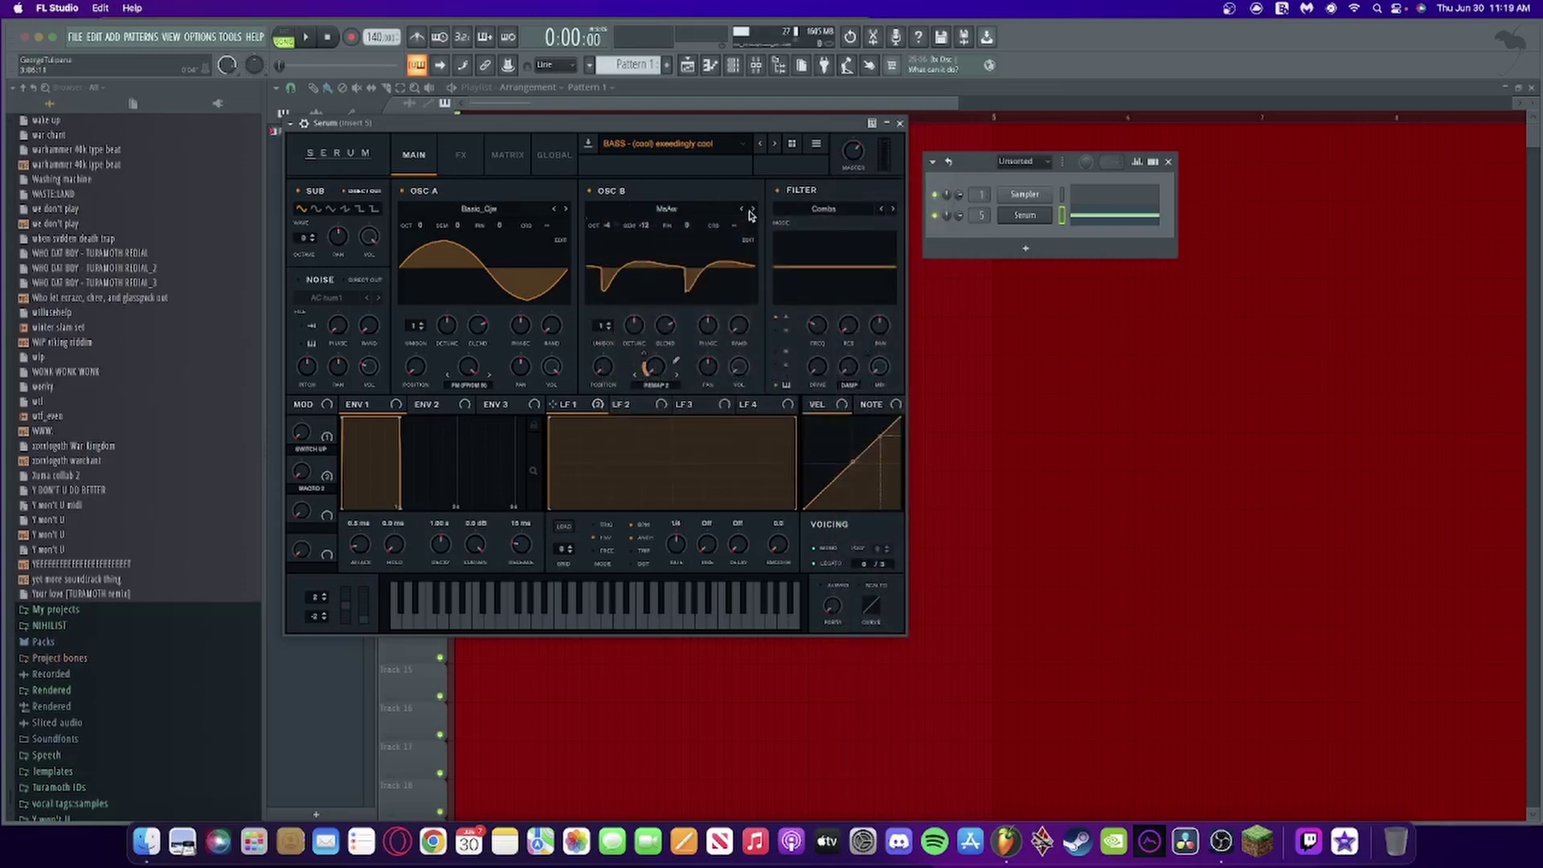
pyautogui.press('space')
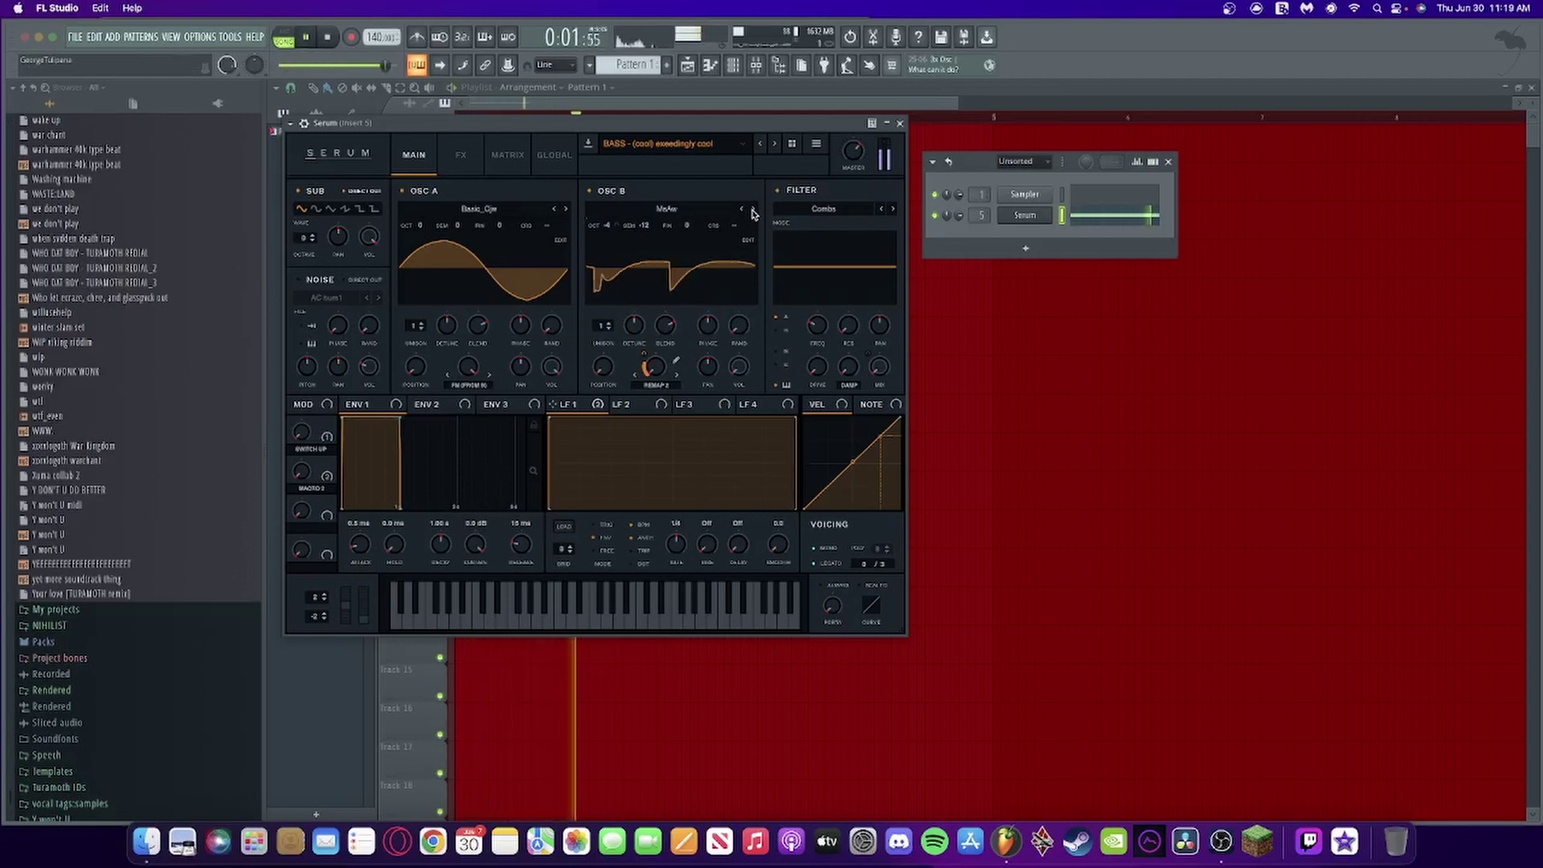
pyautogui.press('space')
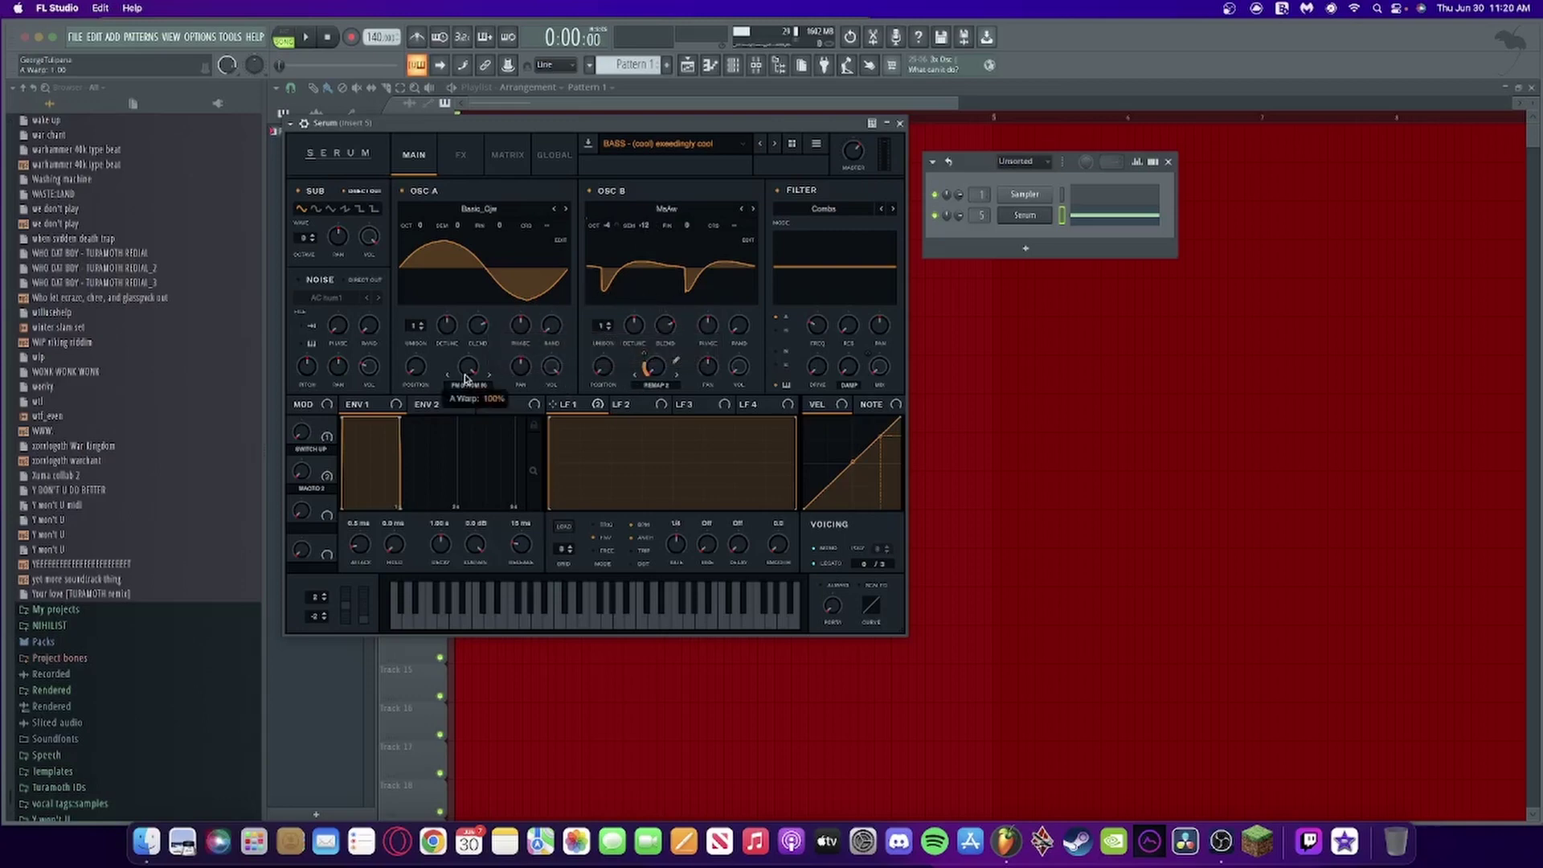
# Inspect oscillator B's custom remap curve and check LFO 1's modulation destinations
pyautogui.click(676, 364)
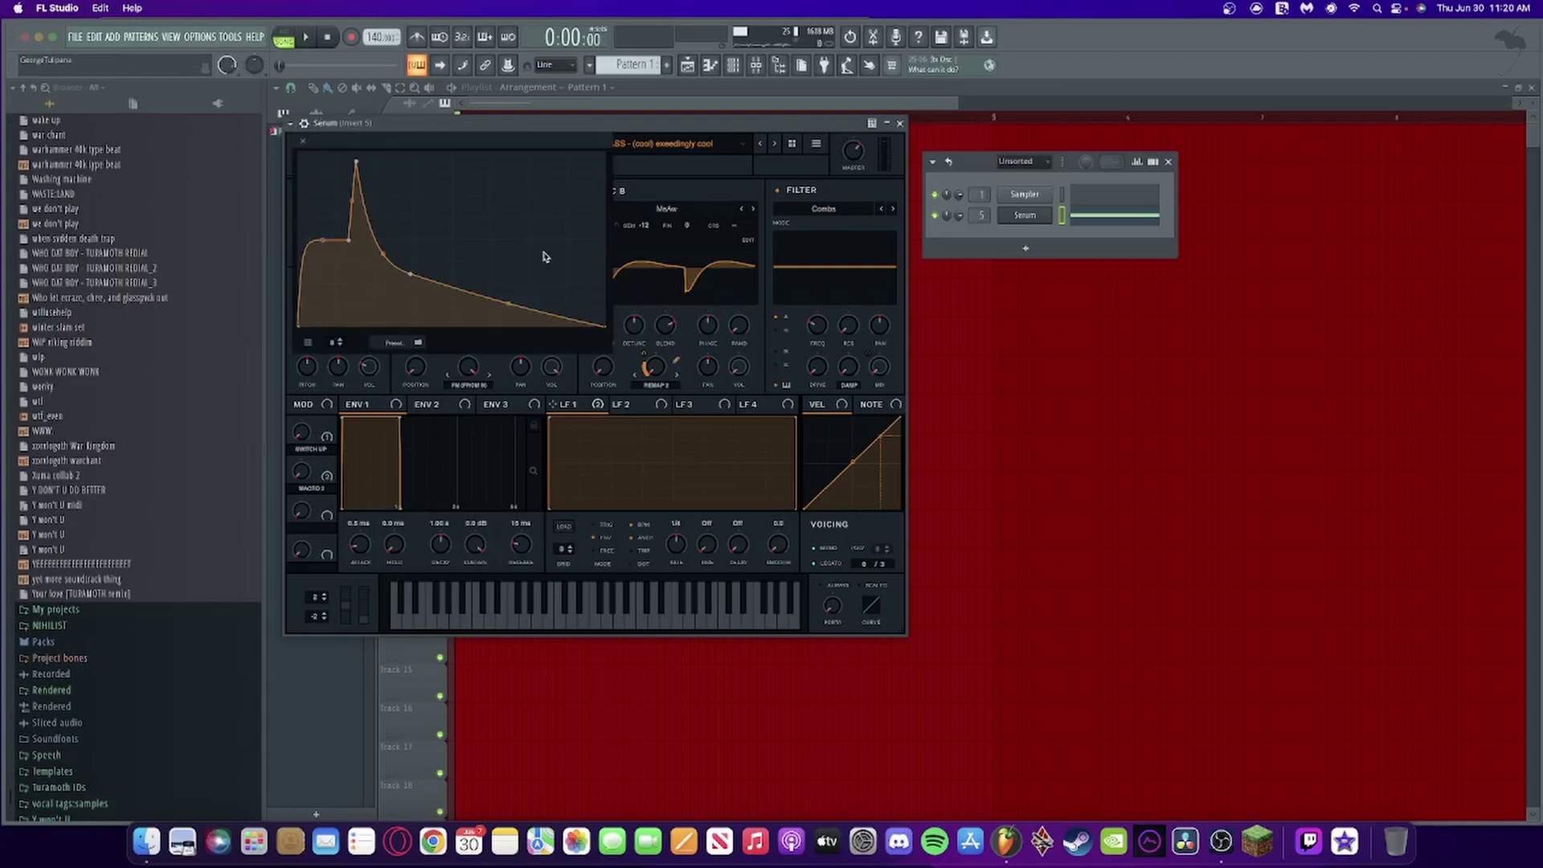
pyautogui.click(303, 145)
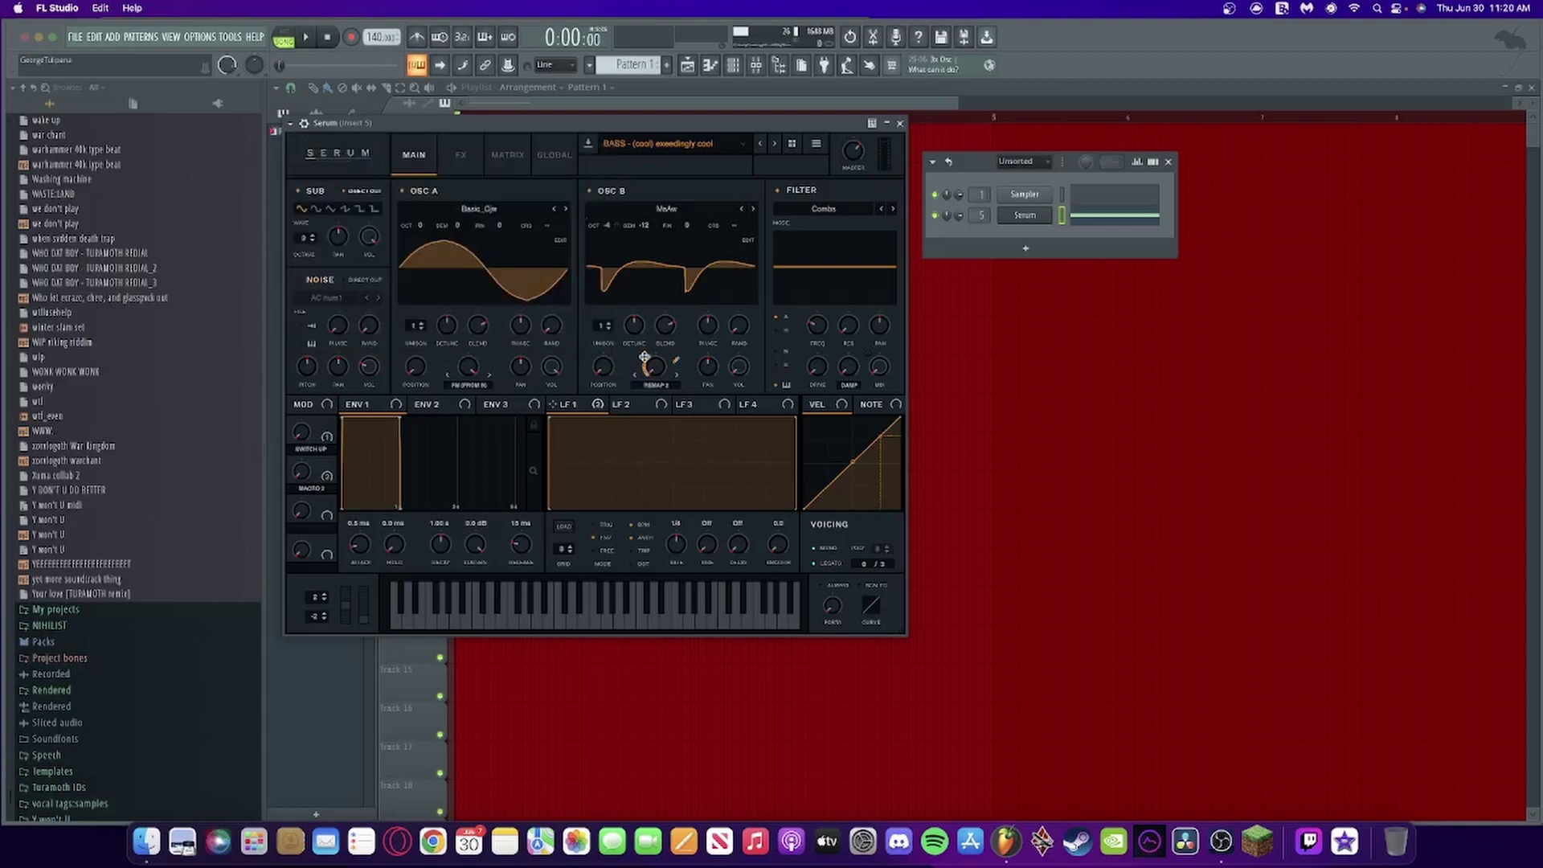
pyautogui.rightClick(583, 406)
pyautogui.click(583, 410)
# Raise oscillator B's warp to about 23%, remove the modulation assigned to it, and play the pattern
pyautogui.moveTo(653, 364); pyautogui.dragTo(658, 337)
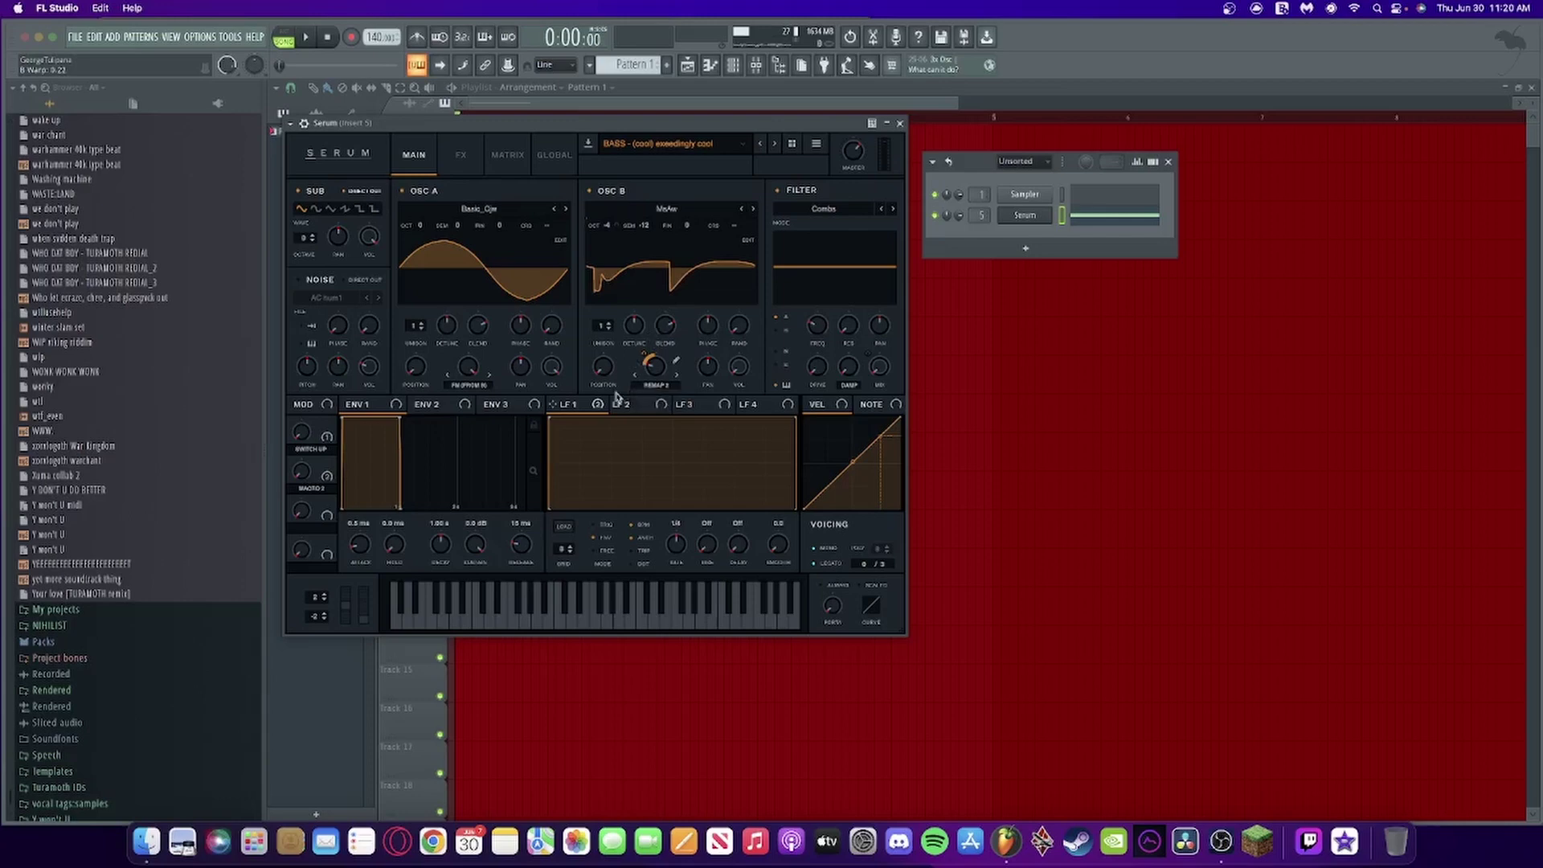
pyautogui.scroll(3, 648, 368)
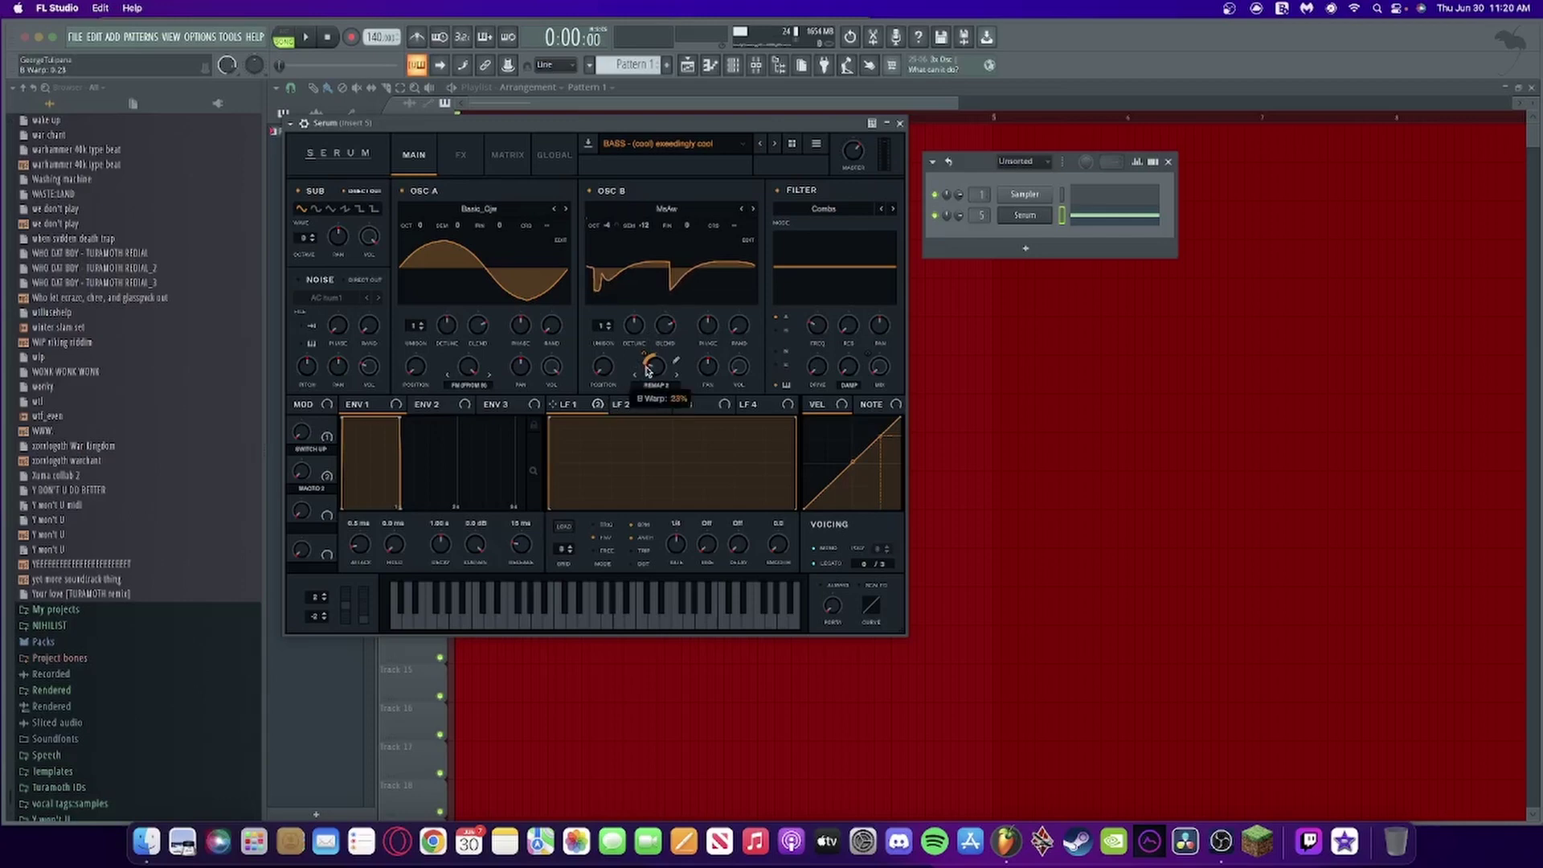
pyautogui.rightClick(647, 366)
pyautogui.click(706, 417)
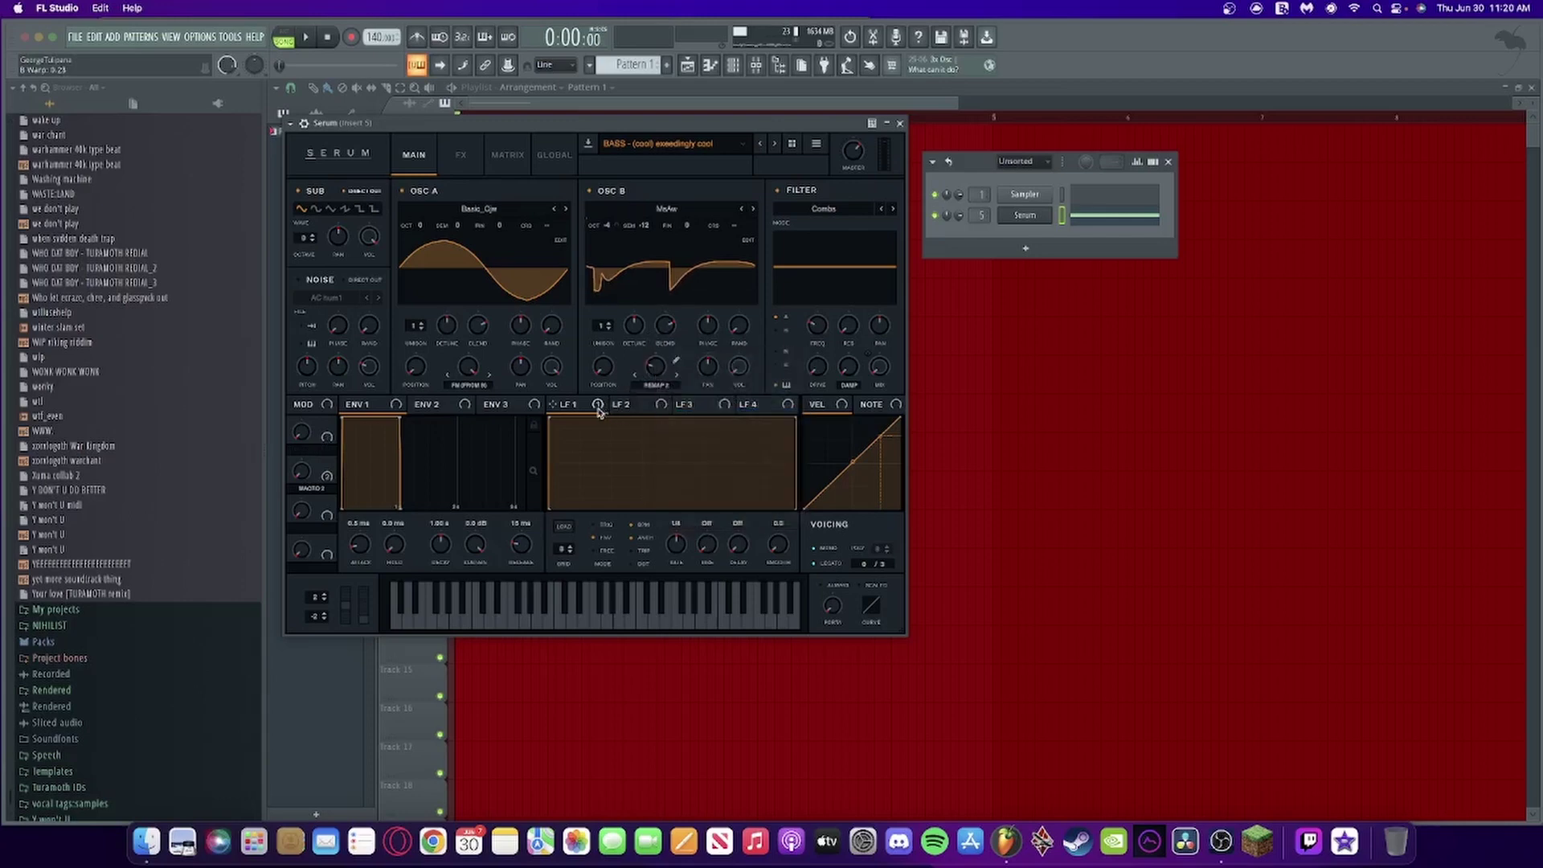
pyautogui.press('space')
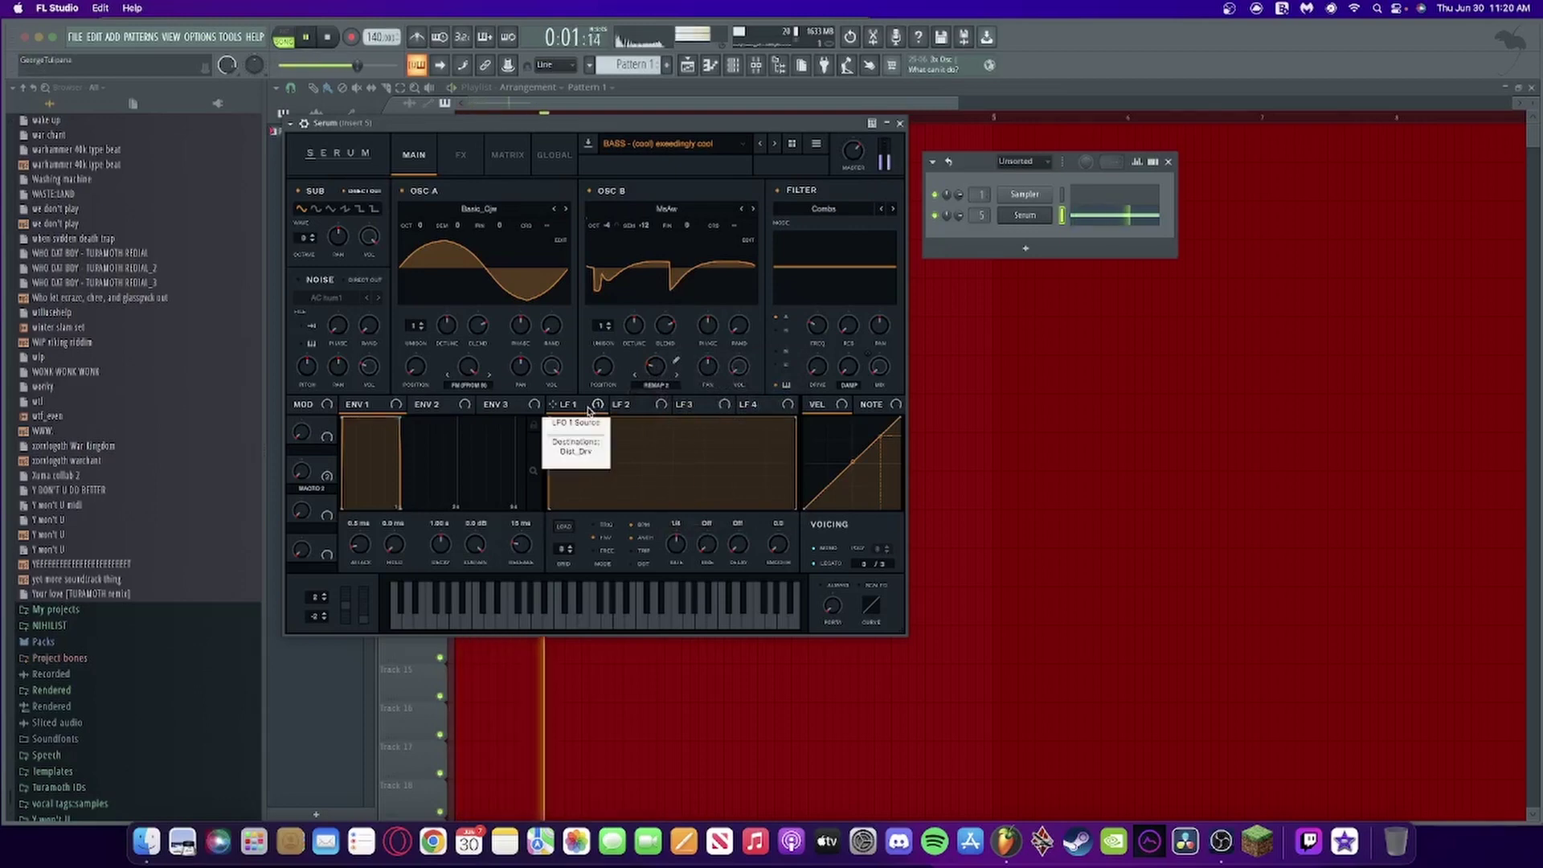
# Assign the first macro, SWITCH UP, to oscillator B's Remap 2 warp and play the pattern
pyautogui.press('space')
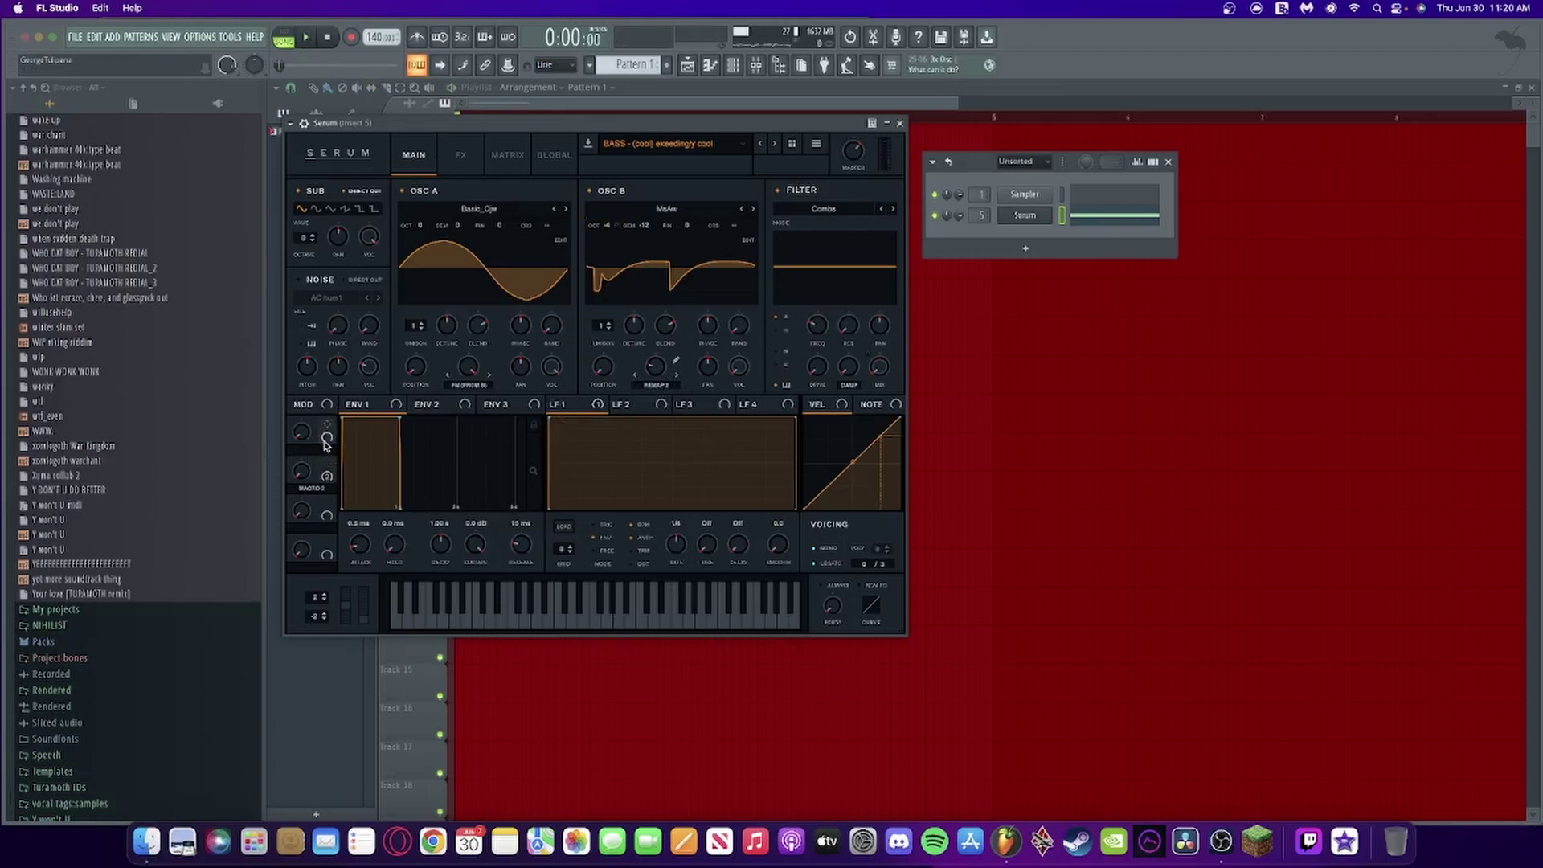
pyautogui.moveTo(326, 444); pyautogui.dragTo(656, 366)
pyautogui.press('space')
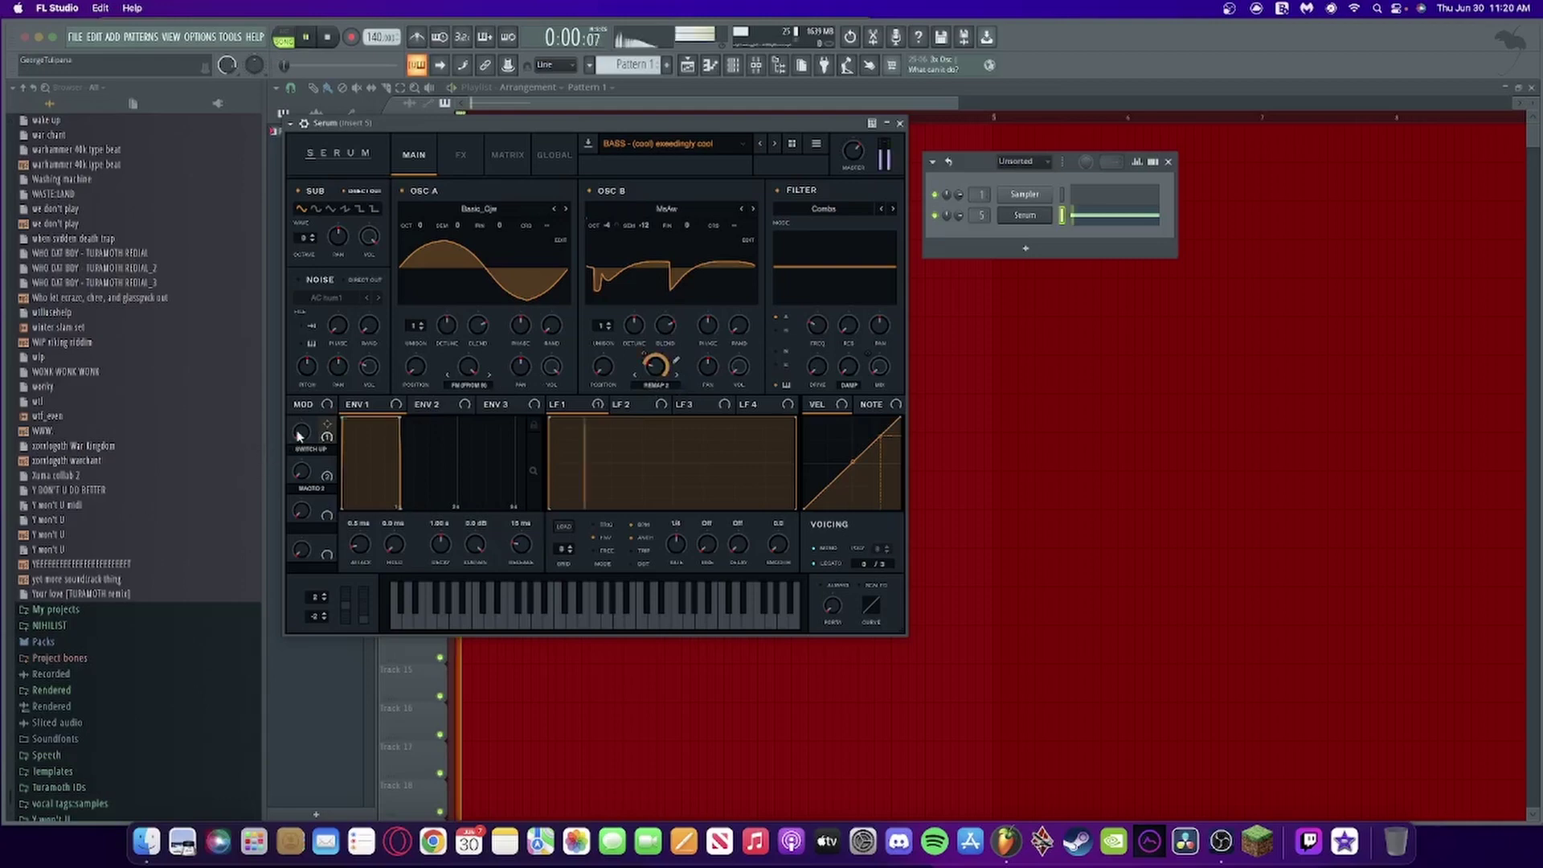
# Sweep the SWITCH UP macro up to 100% and back down during playback, and switch off the filter
pyautogui.moveTo(301, 432); pyautogui.dragTo(303, 361)
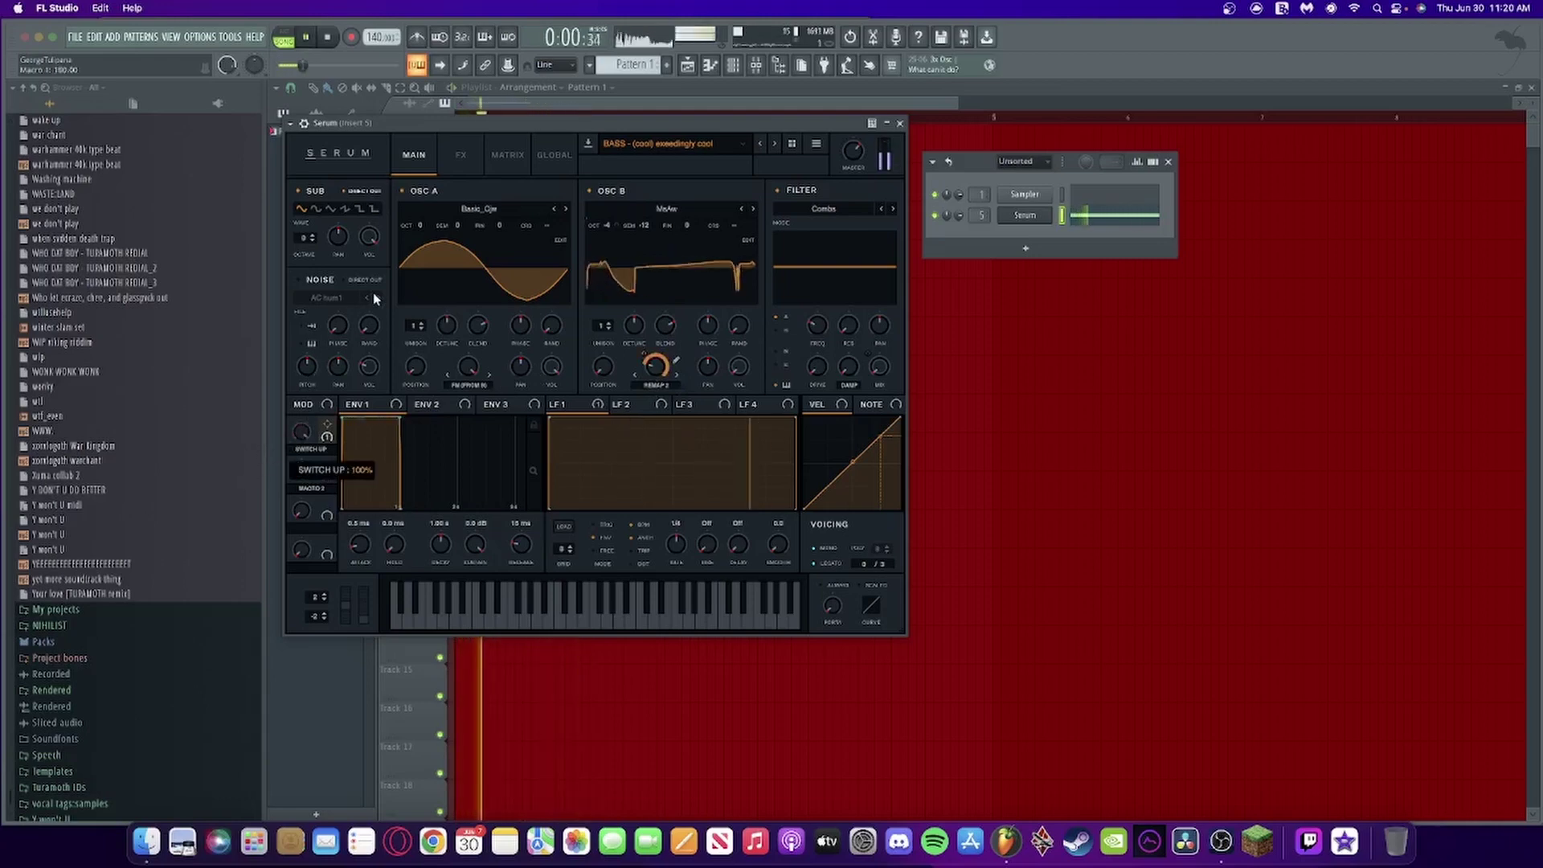
pyautogui.moveTo(301, 432); pyautogui.dragTo(338, 483)
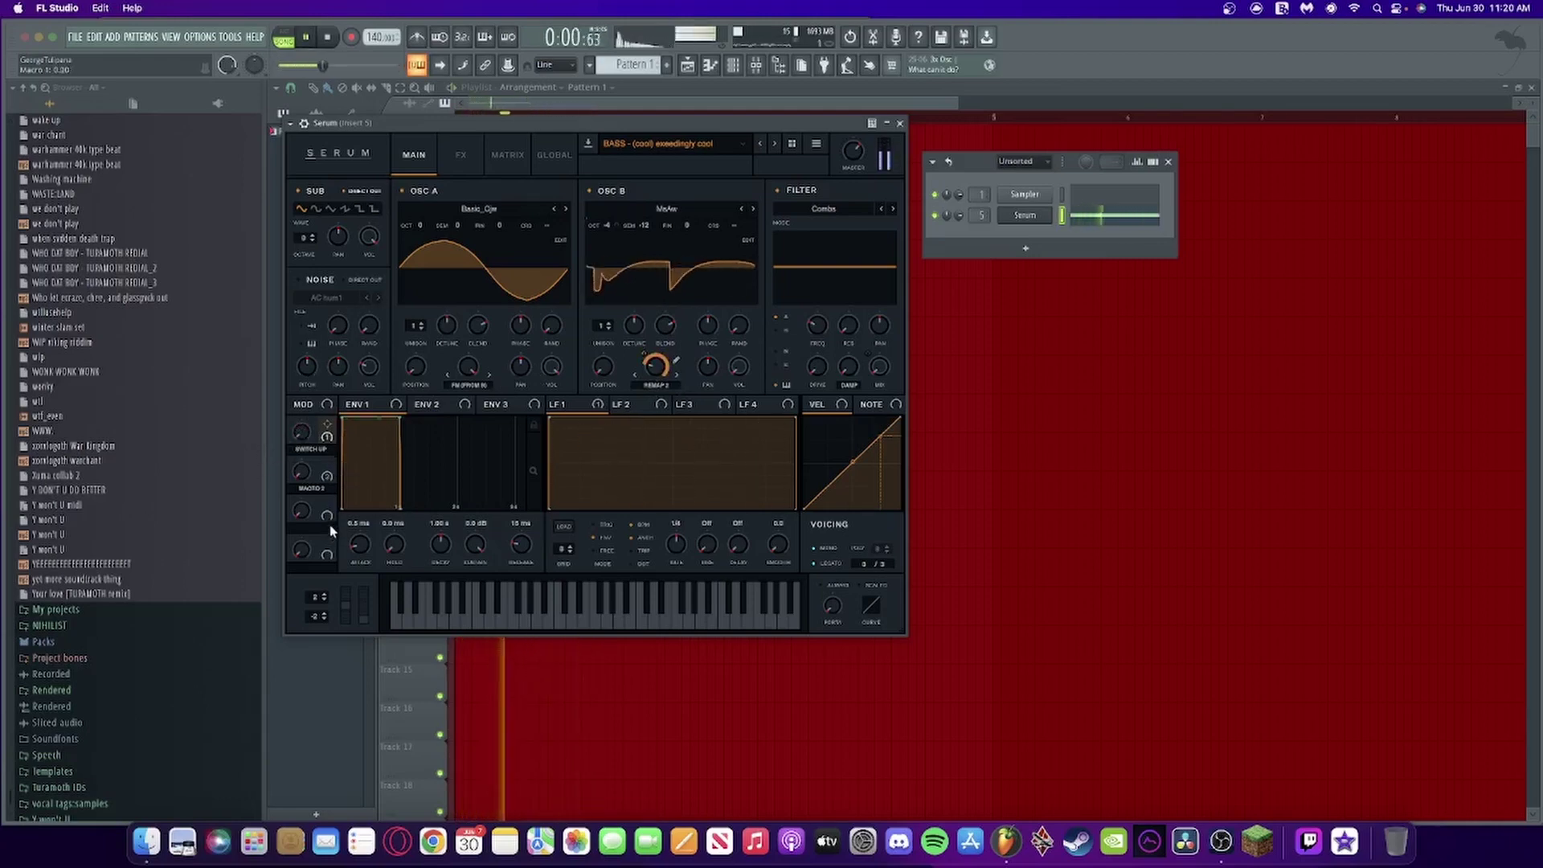
pyautogui.click(776, 191)
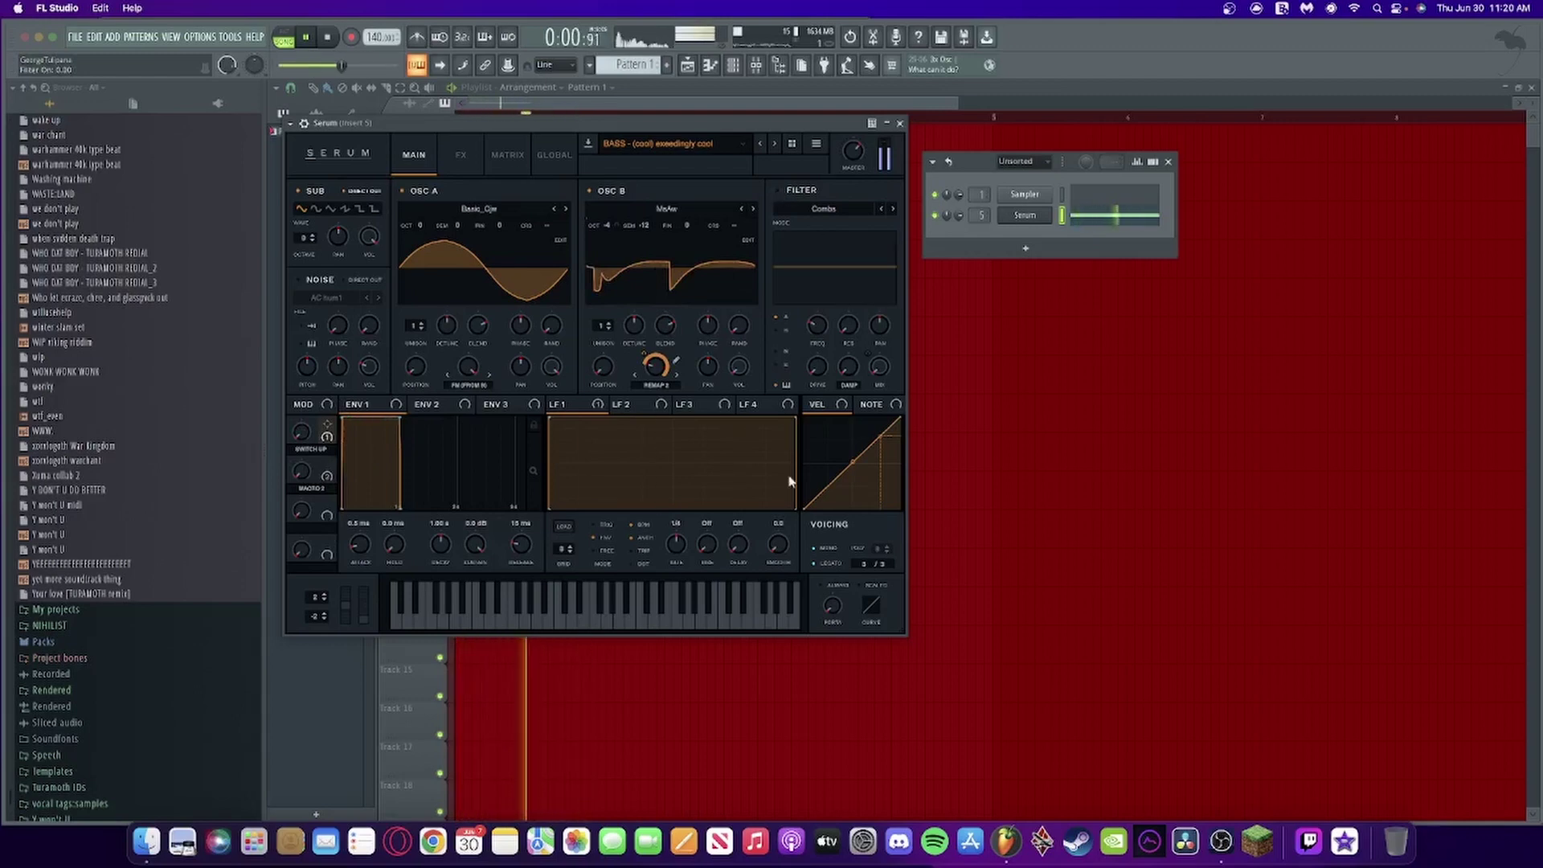
pyautogui.press('space')
# Try a higher drive amount on the distortion effect
pyautogui.click(455, 163)
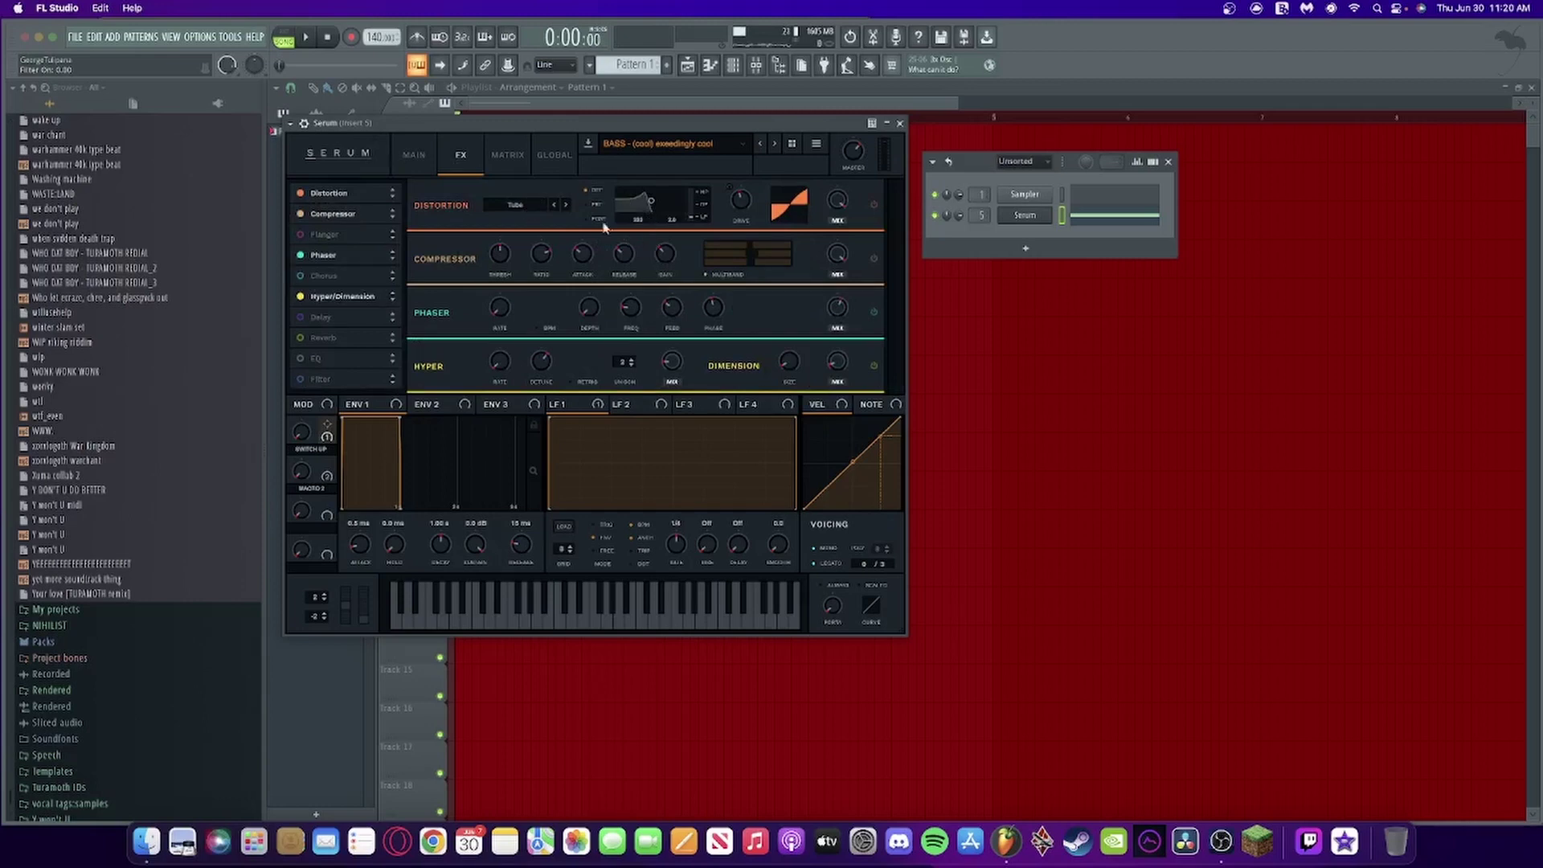
pyautogui.click(742, 207)
pyautogui.moveTo(745, 211)
pyautogui.moveTo(739, 214); pyautogui.dragTo(744, 167)
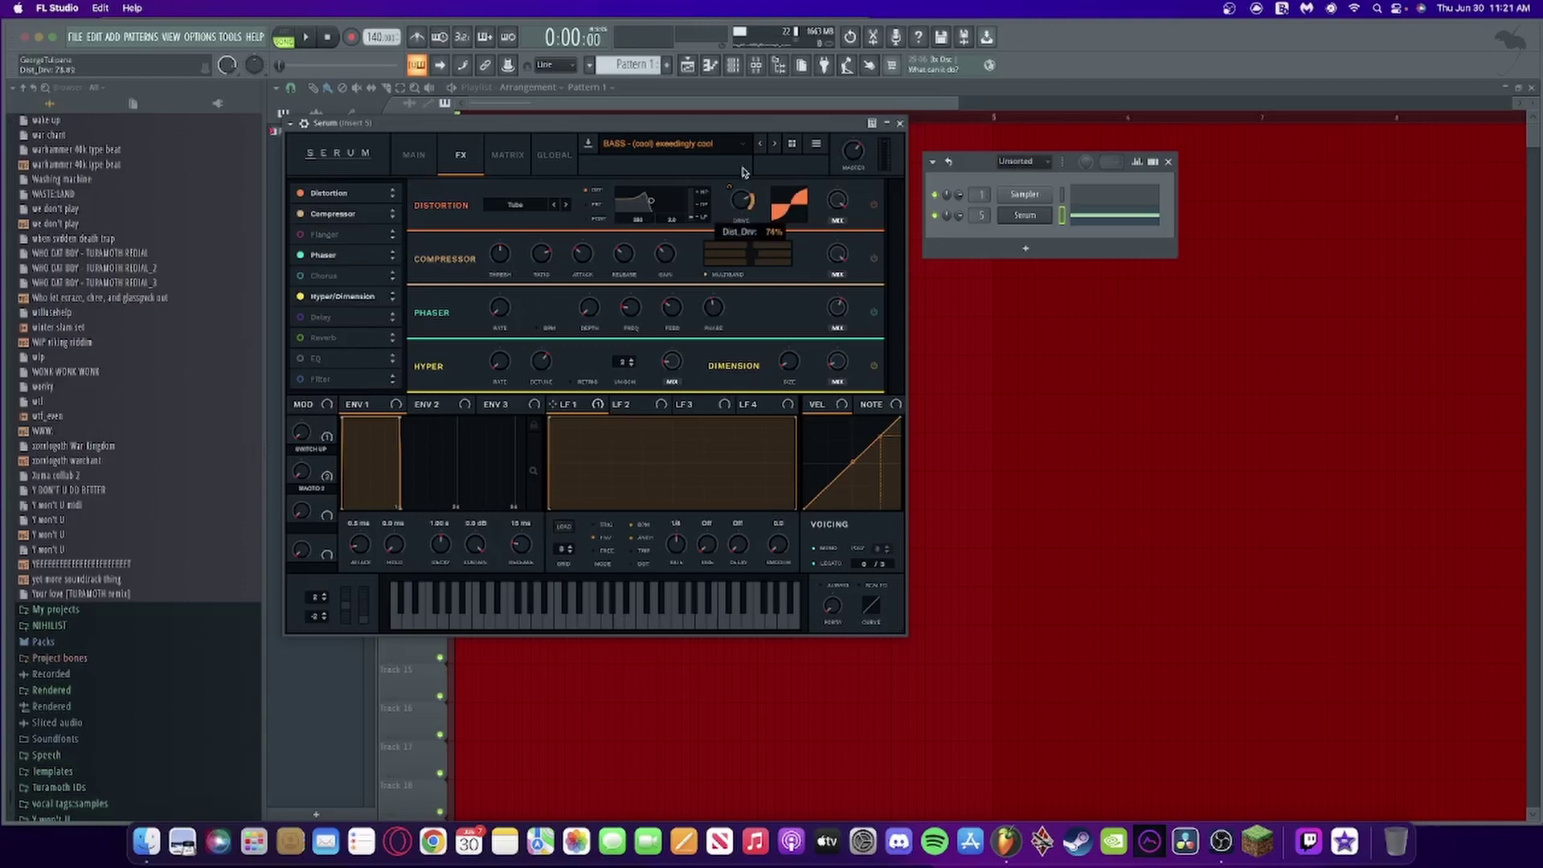
# Remove all modulators from the distortion's drive, then audition the pattern with the distortion effect enabled
pyautogui.rightClick(735, 213)
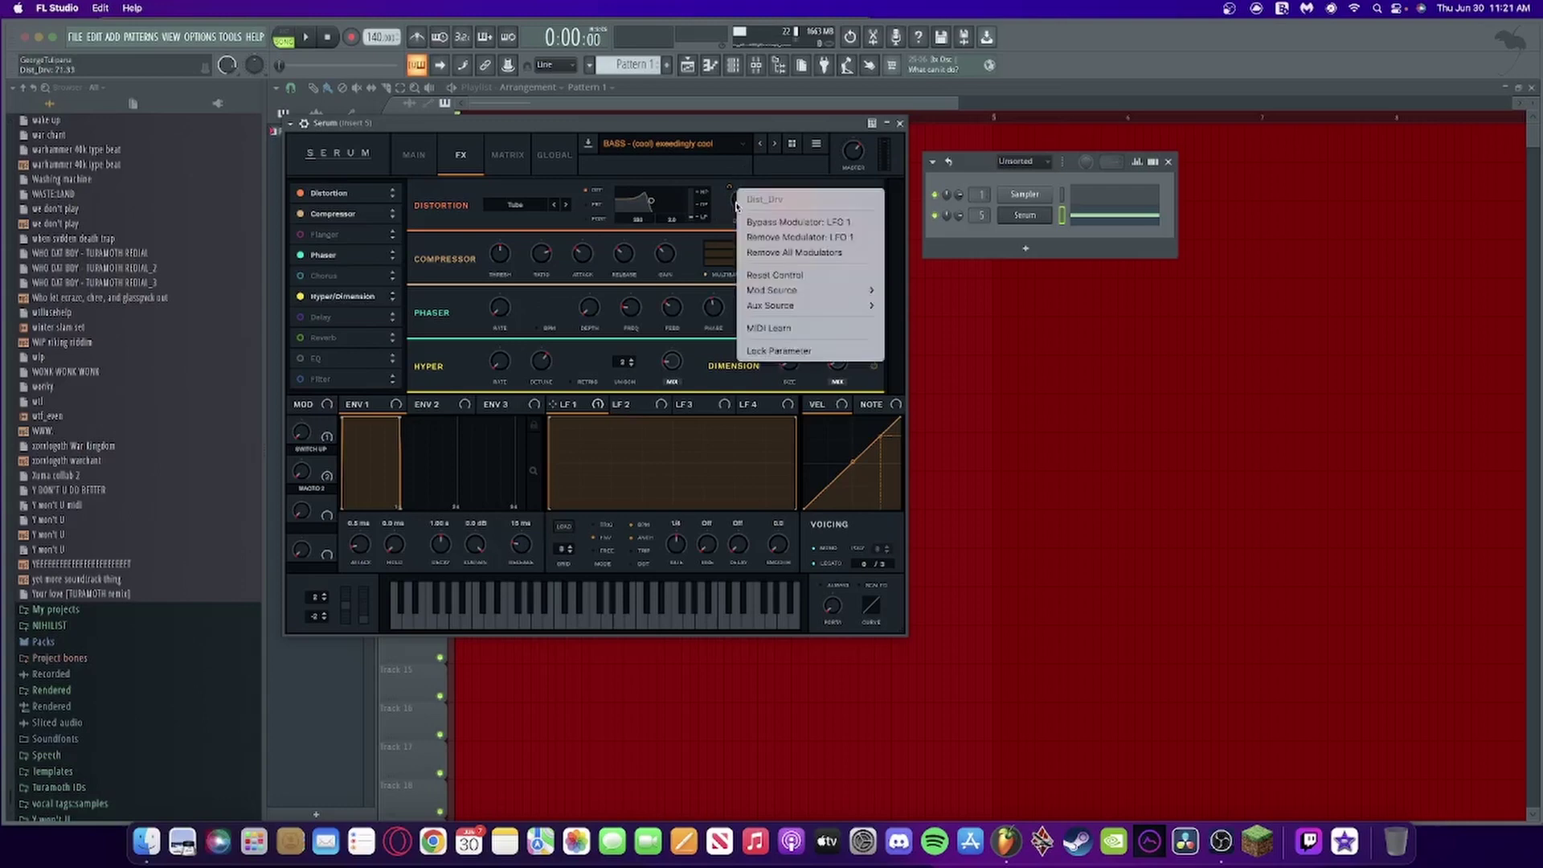
pyautogui.click(767, 258)
pyautogui.press('space')
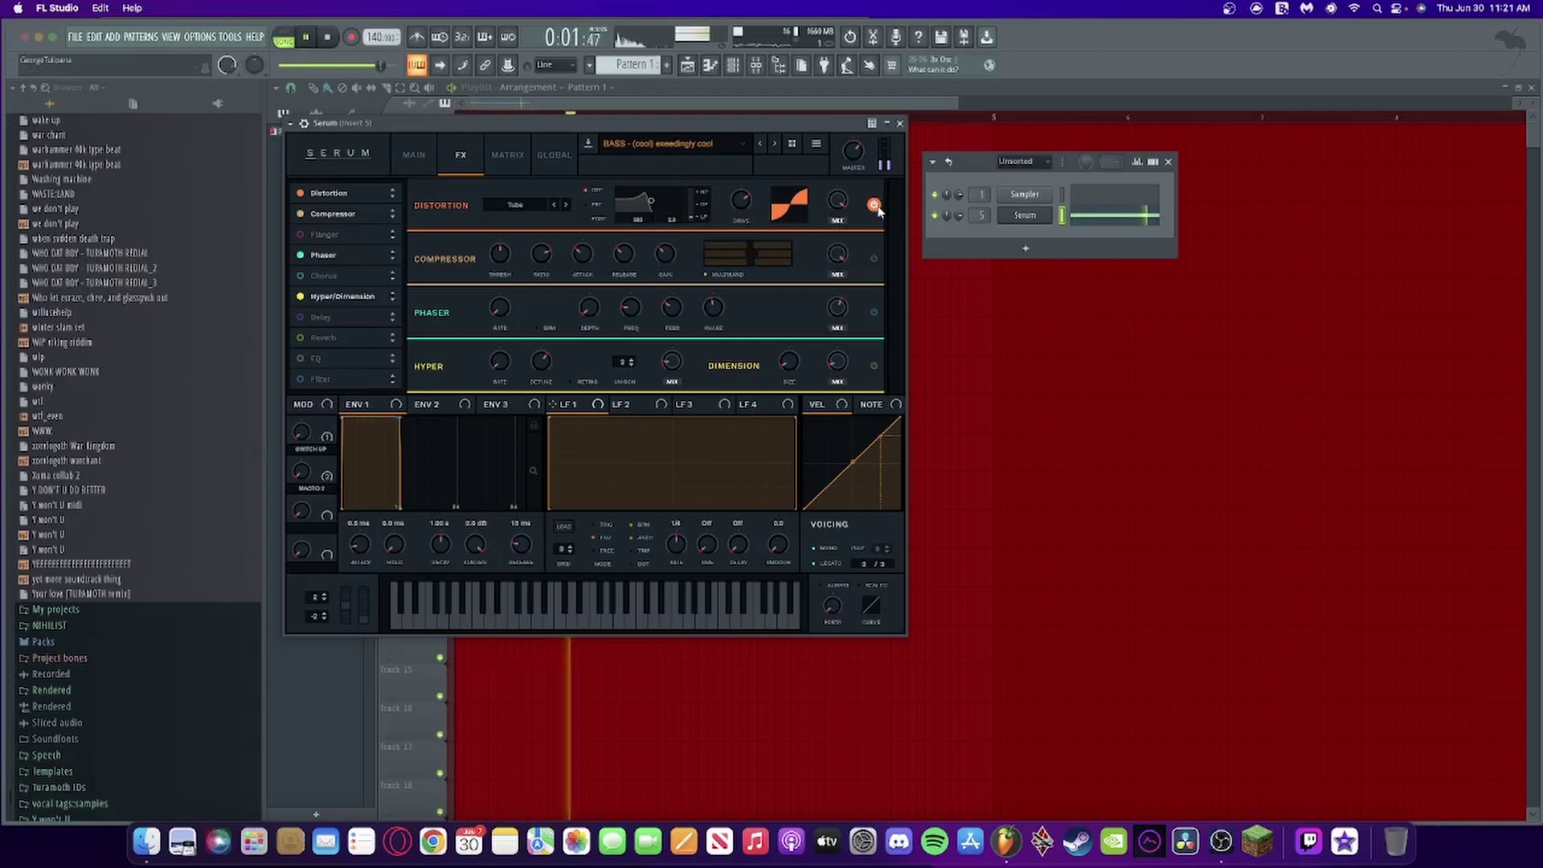
pyautogui.press('space')
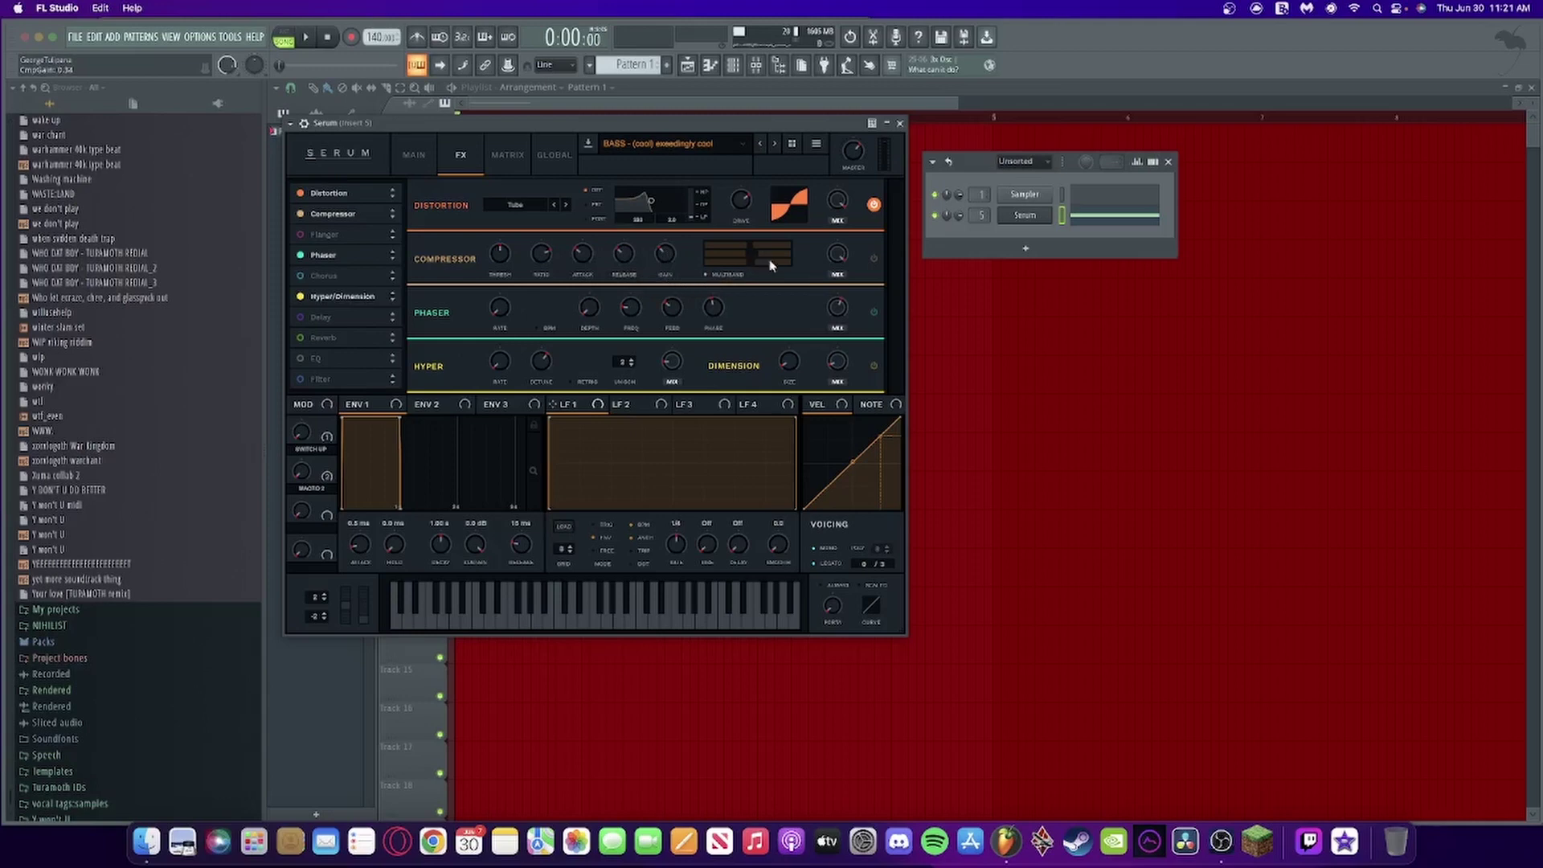
# Enable the compressor effect and audition the pattern with it
pyautogui.click(874, 258)
pyautogui.press('space')
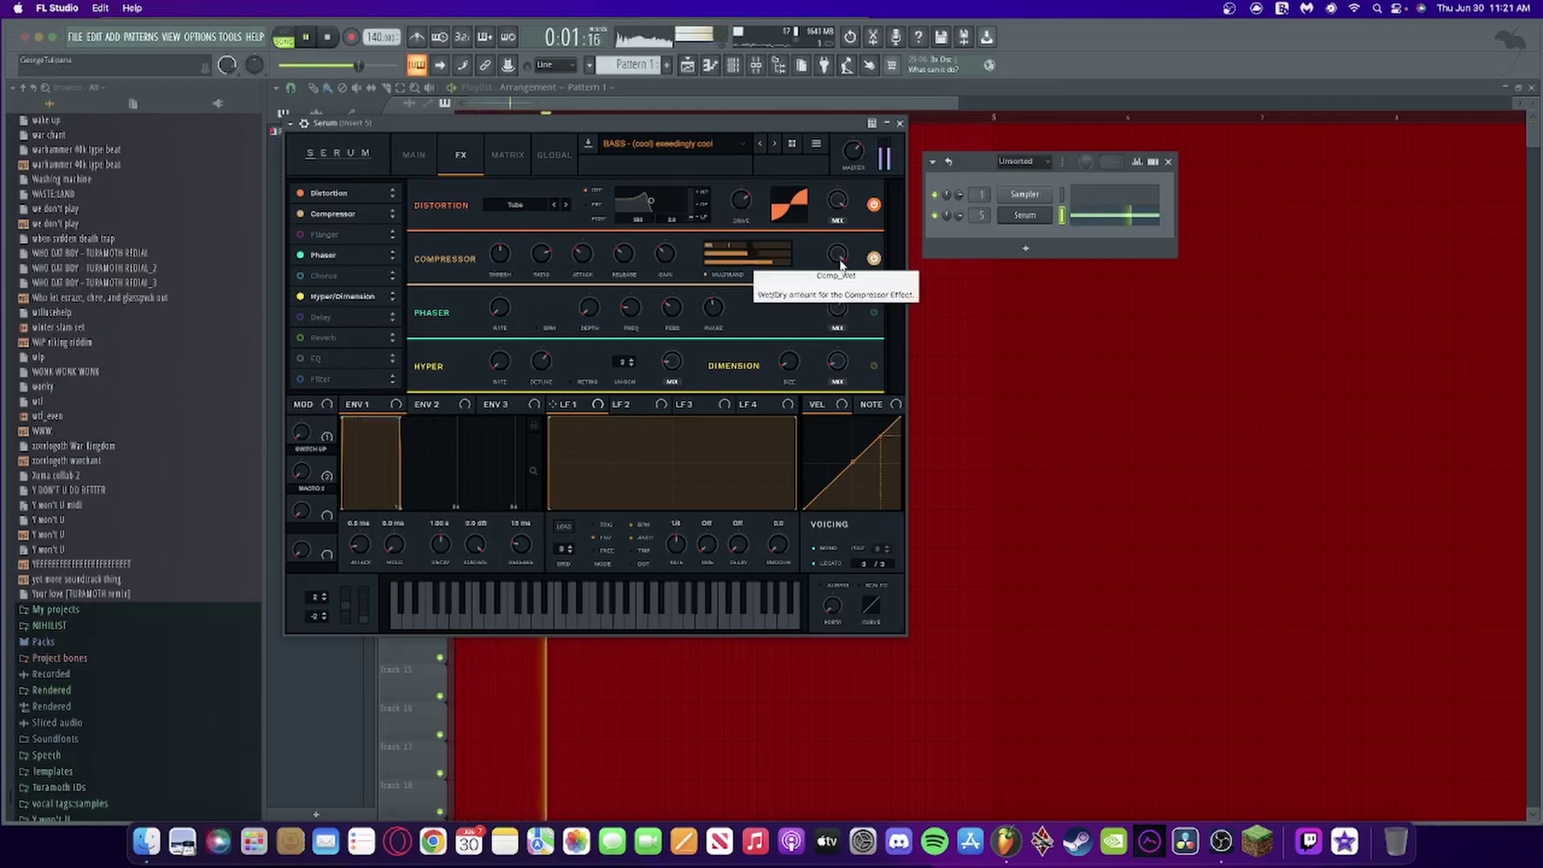
pyautogui.press('space')
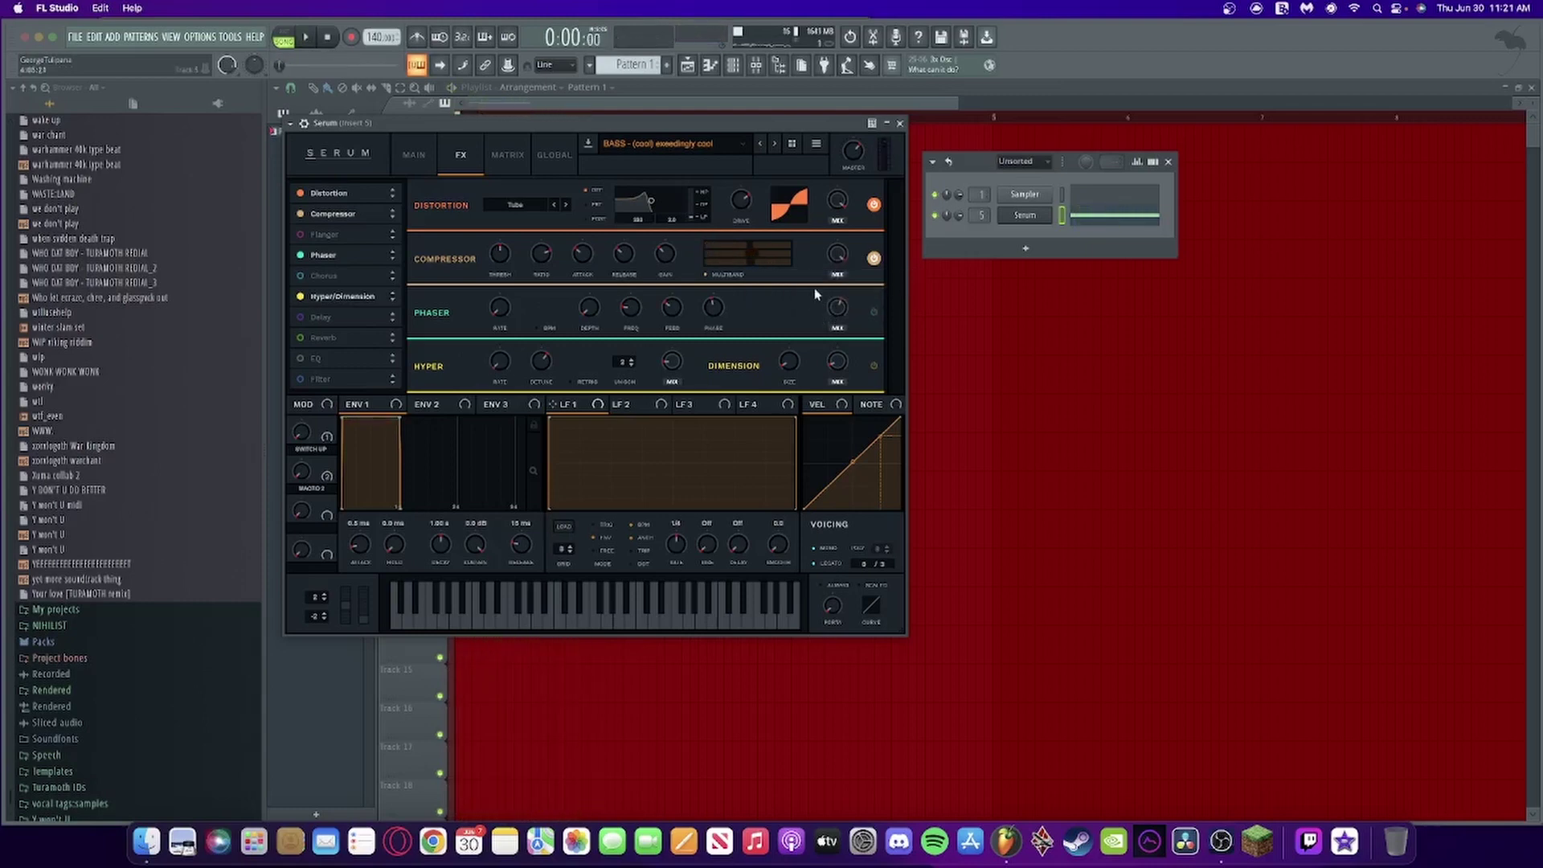
# Enable the phaser effect, check its depth and stereo phase controls, and audition the pattern
pyautogui.click(874, 312)
pyautogui.moveTo(589, 305)
pyautogui.moveTo(713, 315)
pyautogui.press('space')
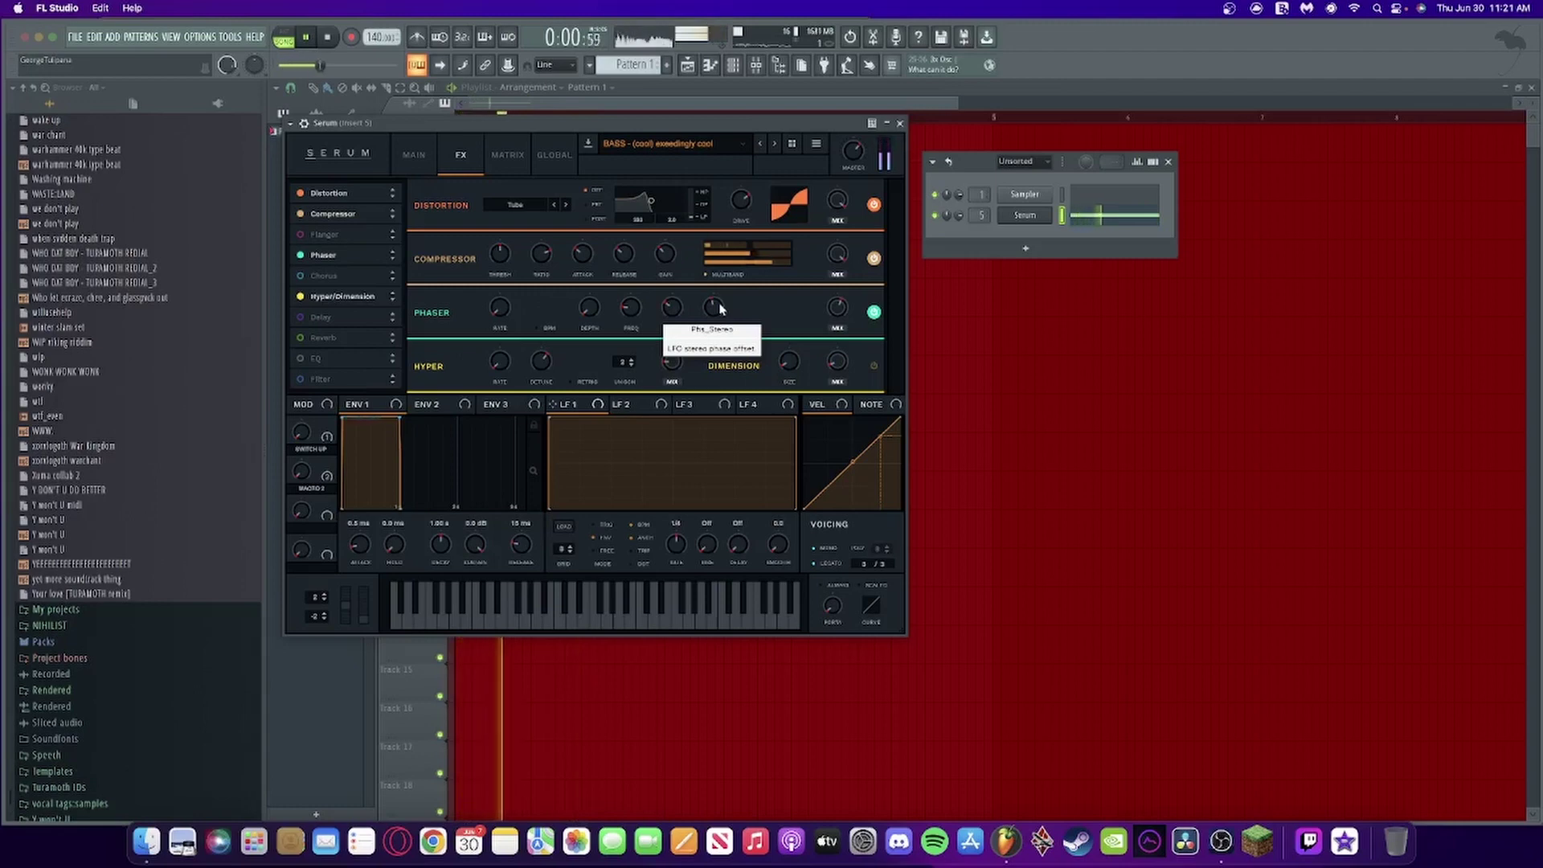
pyautogui.press('space')
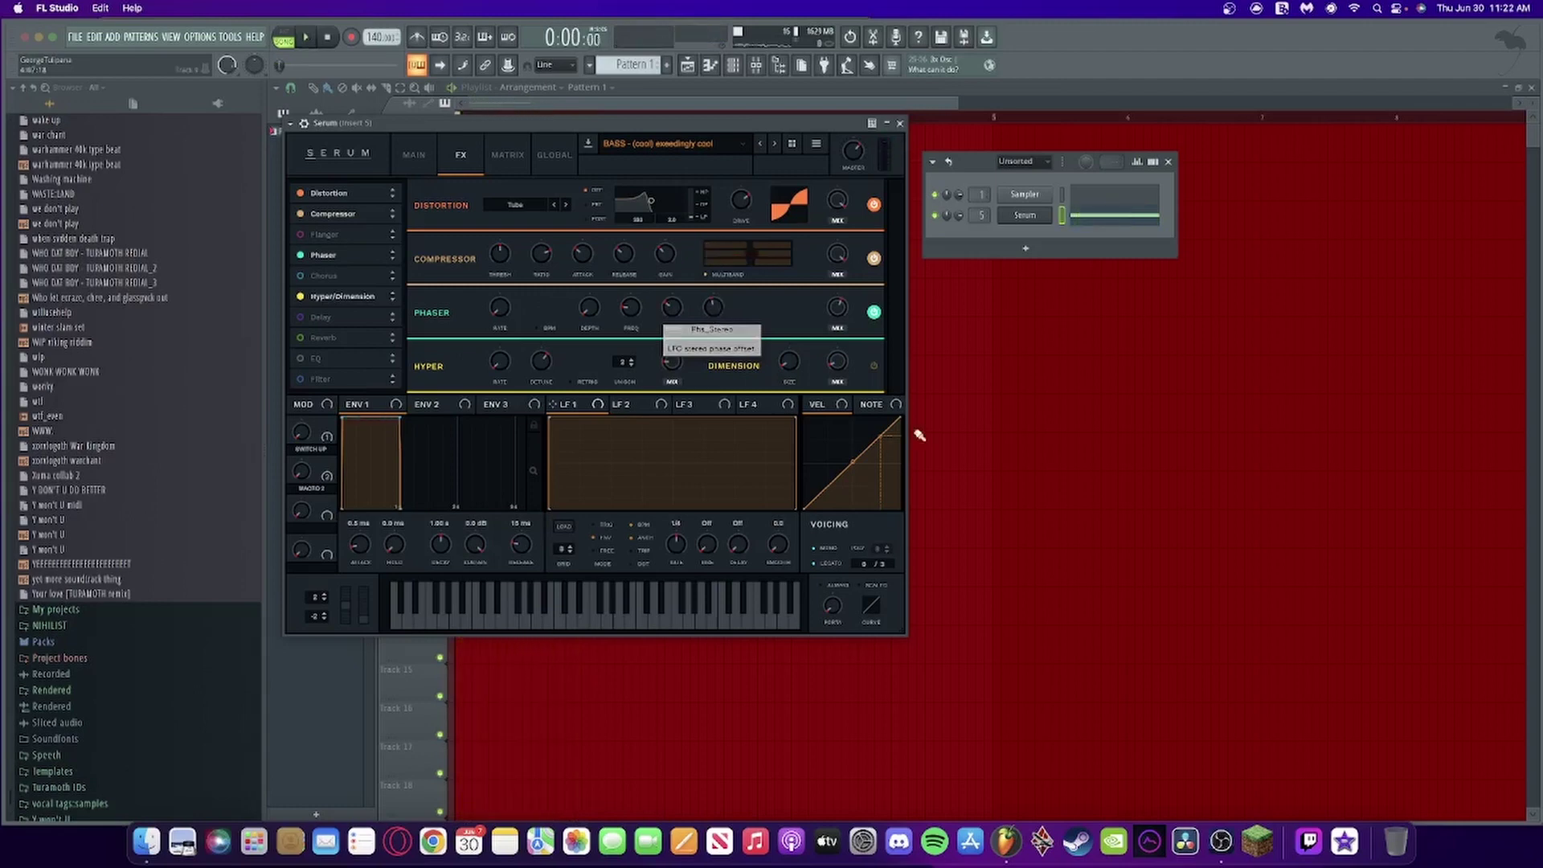
# Enable the Hyper/Dimension effect, audition the pattern, and close the Serum window
pyautogui.click(873, 365)
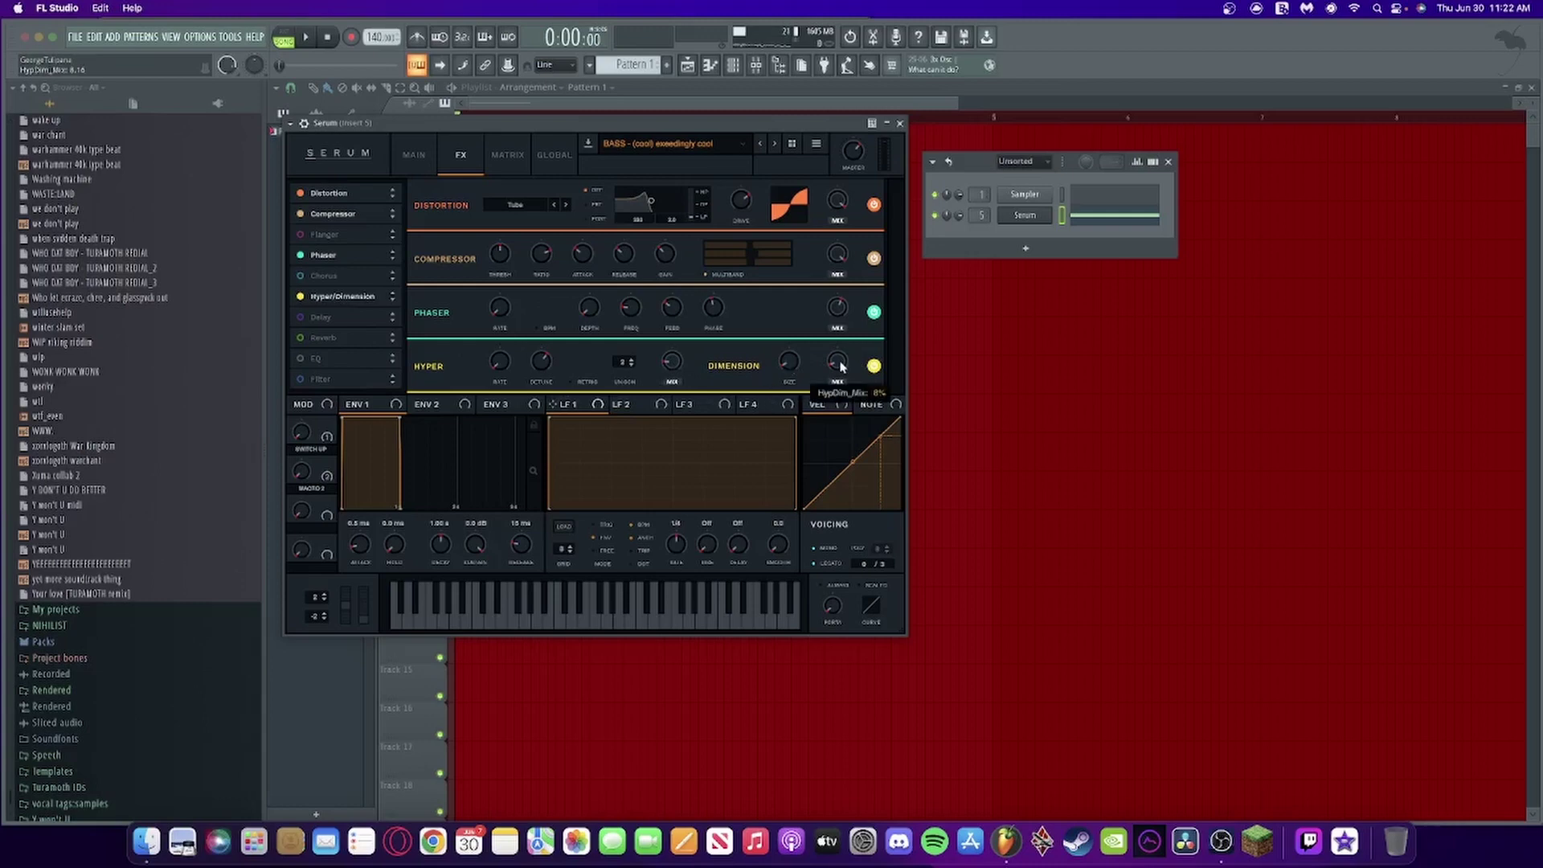
pyautogui.press('space')
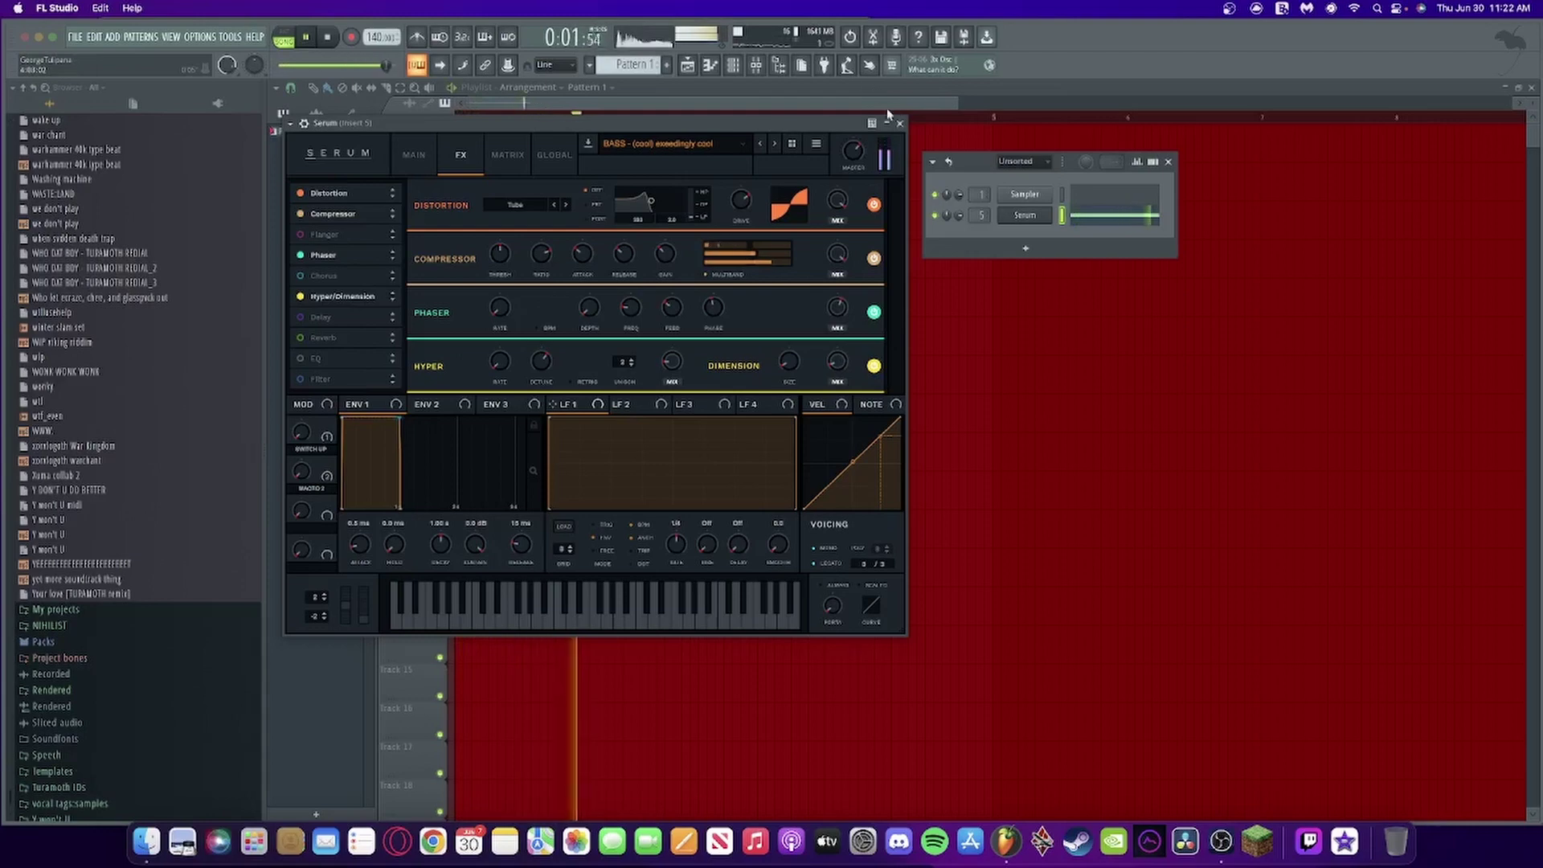
pyautogui.press('space')
pyautogui.click(900, 124)
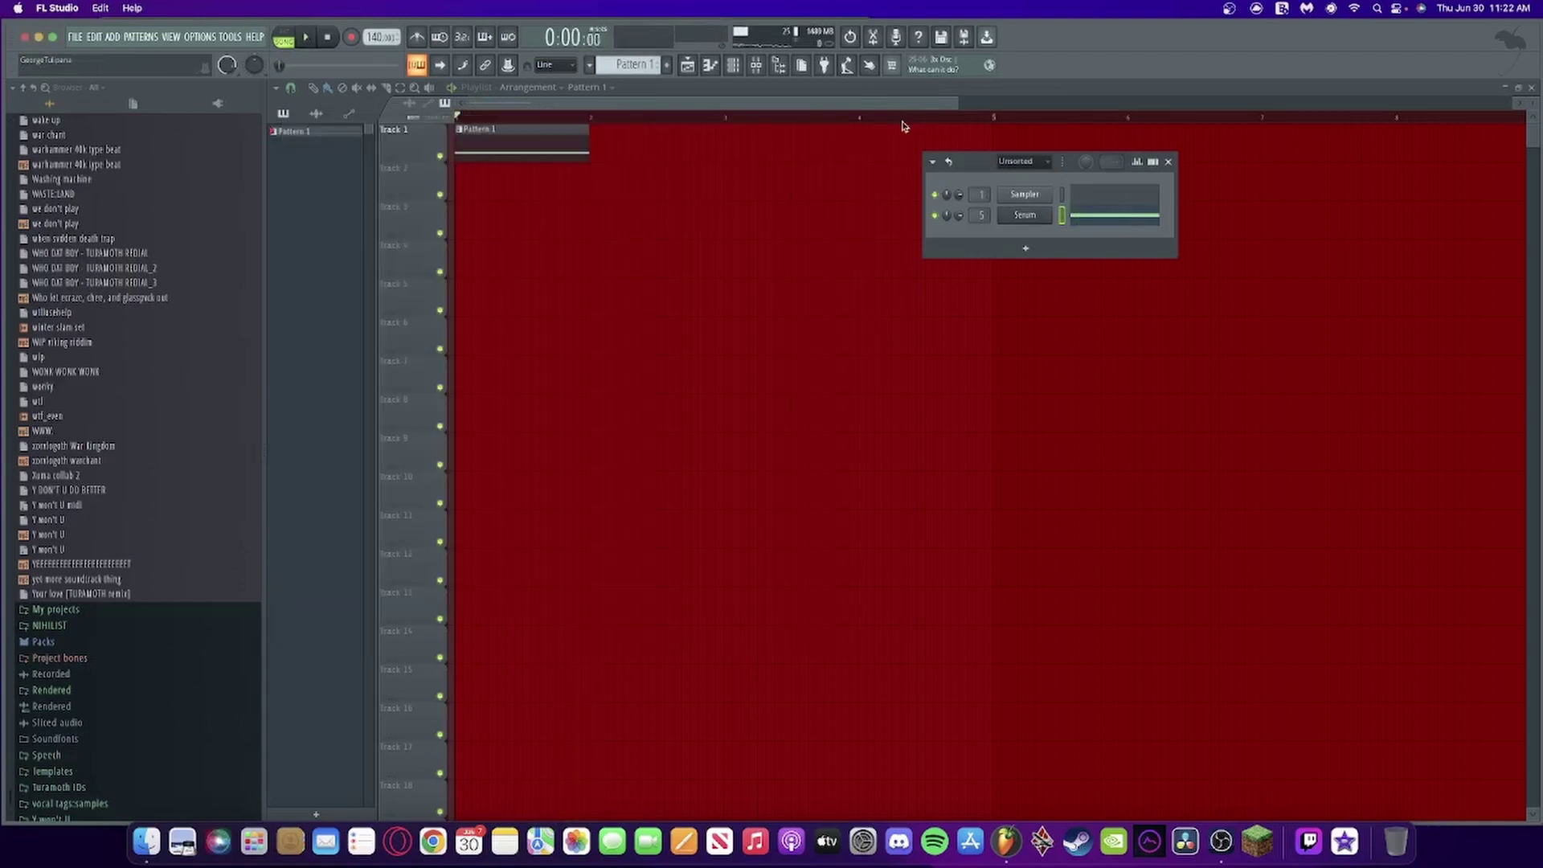
# Route the Serum channel to mixer track 4, Basic Simple, and play the pattern through its effects
pyautogui.click(756, 68)
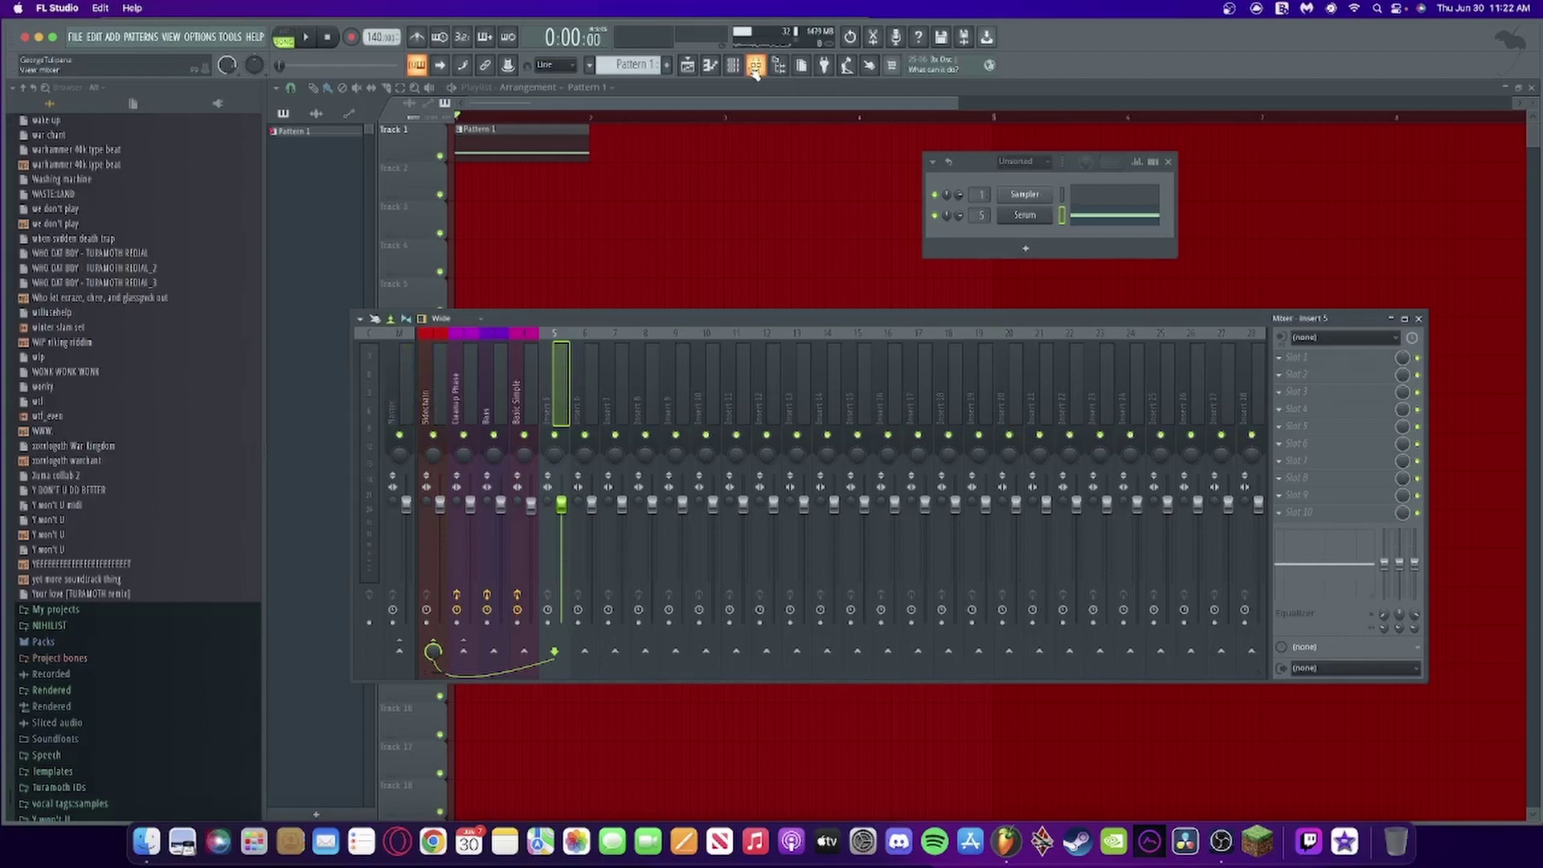
pyautogui.click(531, 410)
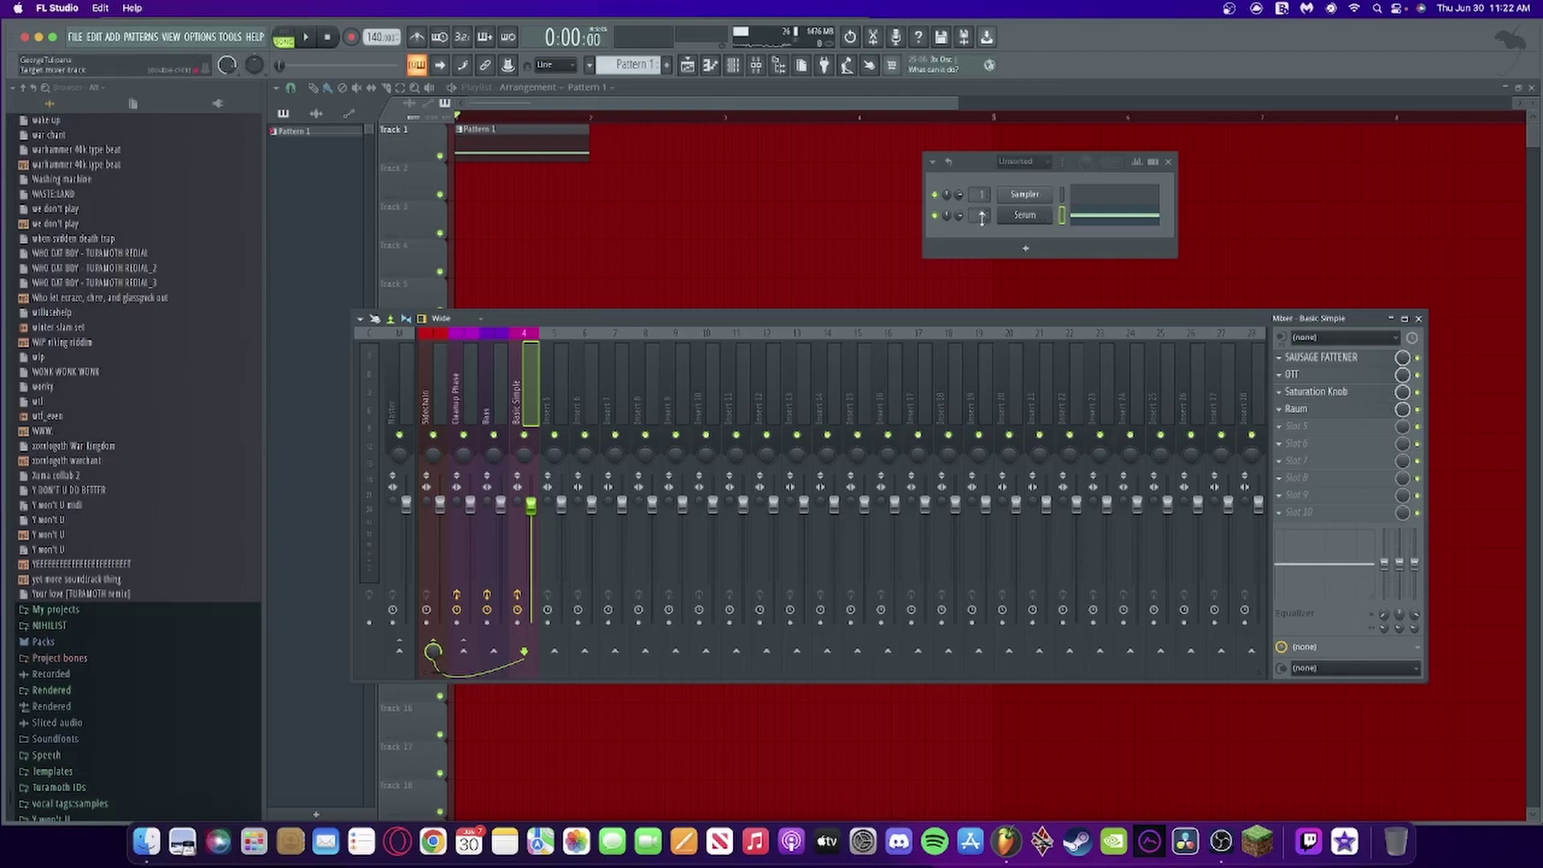
pyautogui.press('space')
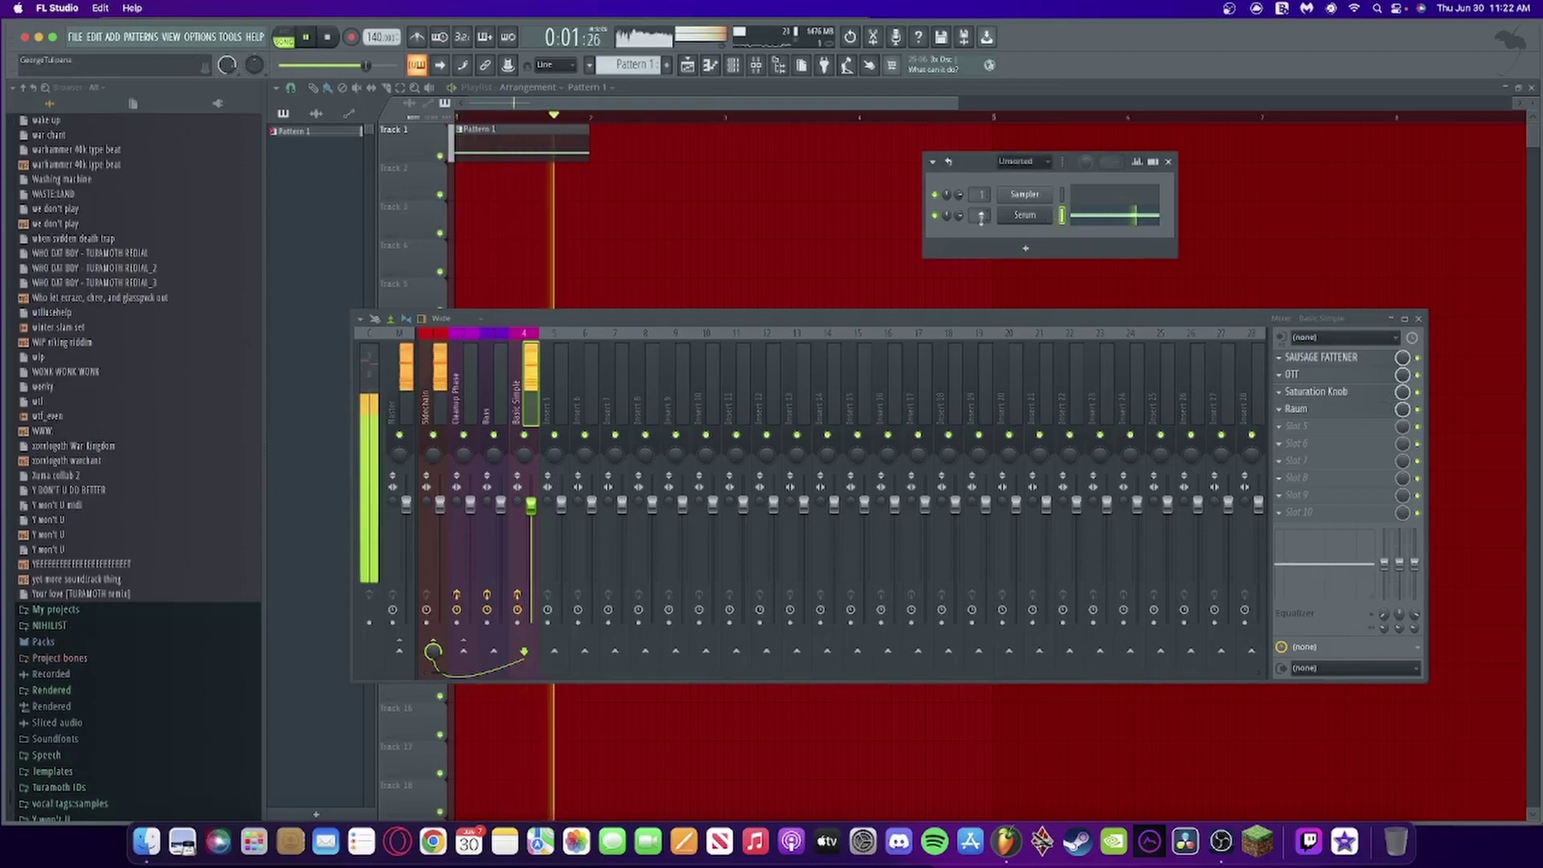
pyautogui.press('space')
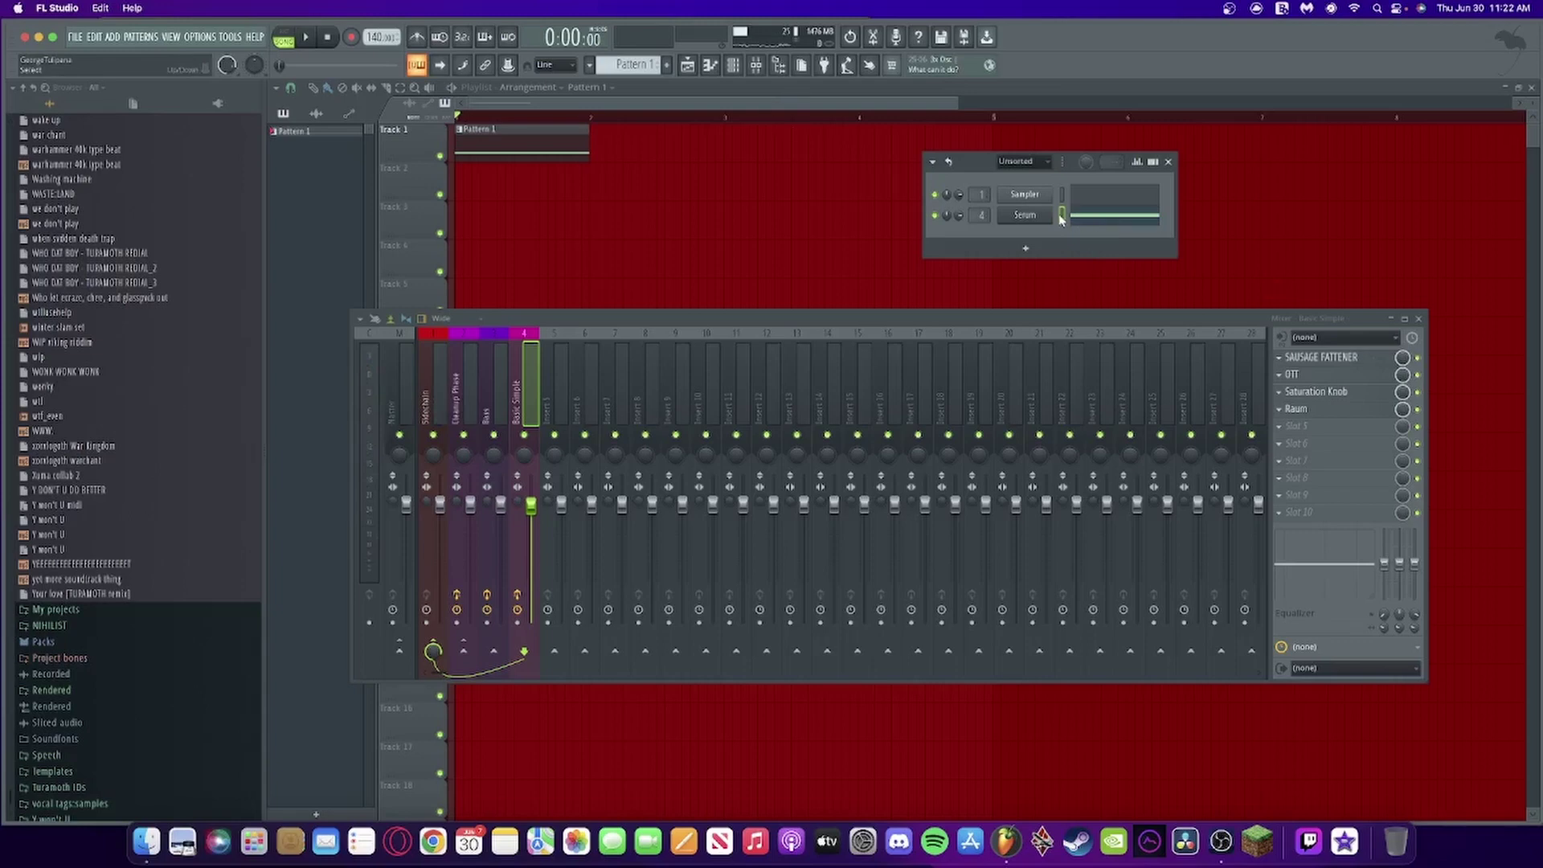
# Try lowering the Basic Simple track's volume to about 72% during playback, and bring the fader back up
pyautogui.press('space')
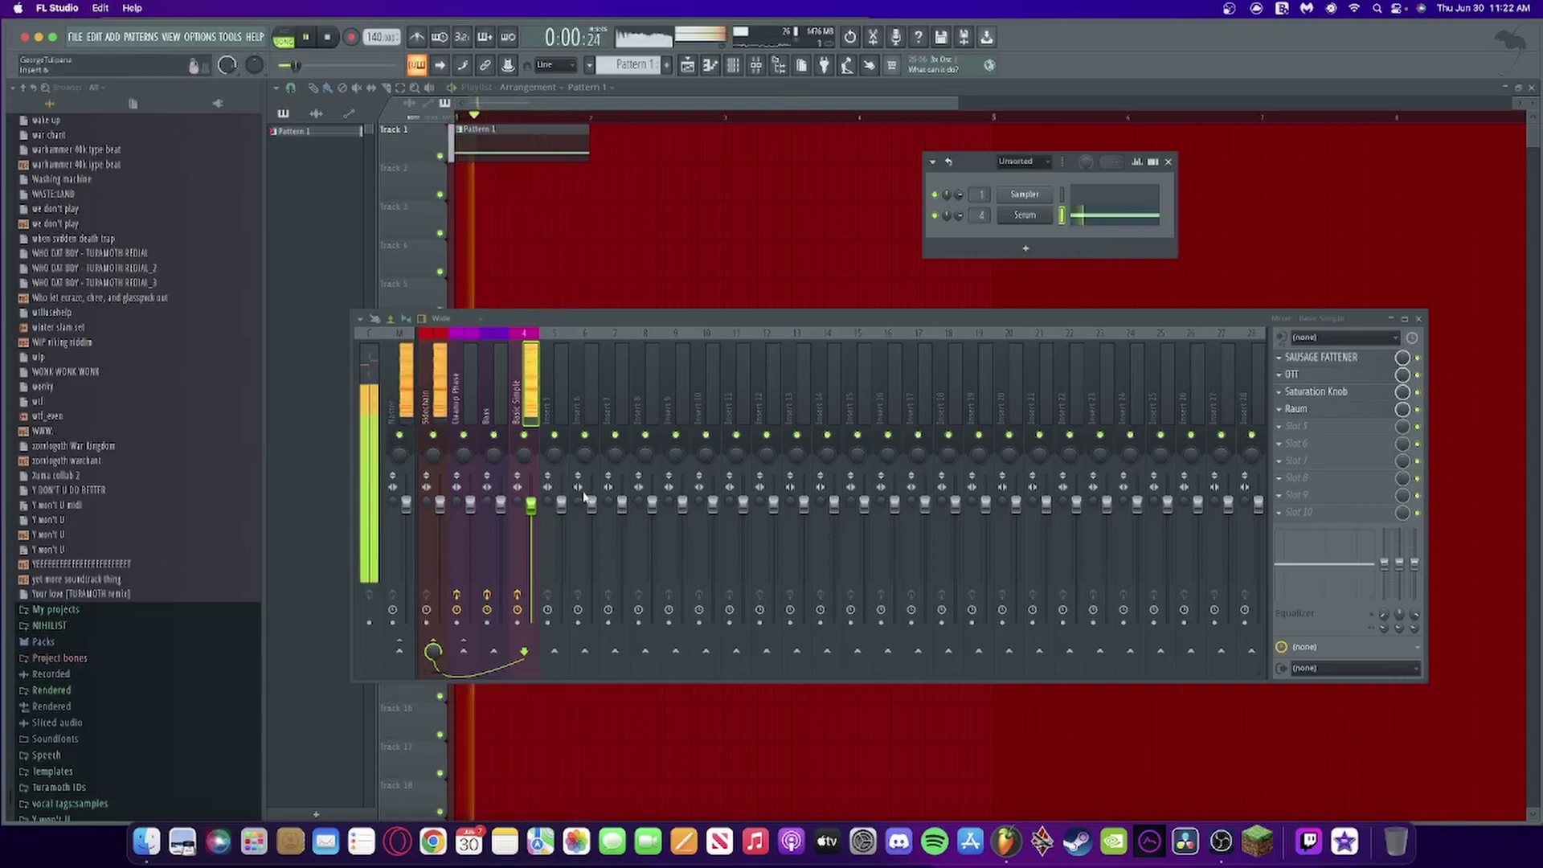
pyautogui.moveTo(530, 504); pyautogui.dragTo(530, 530)
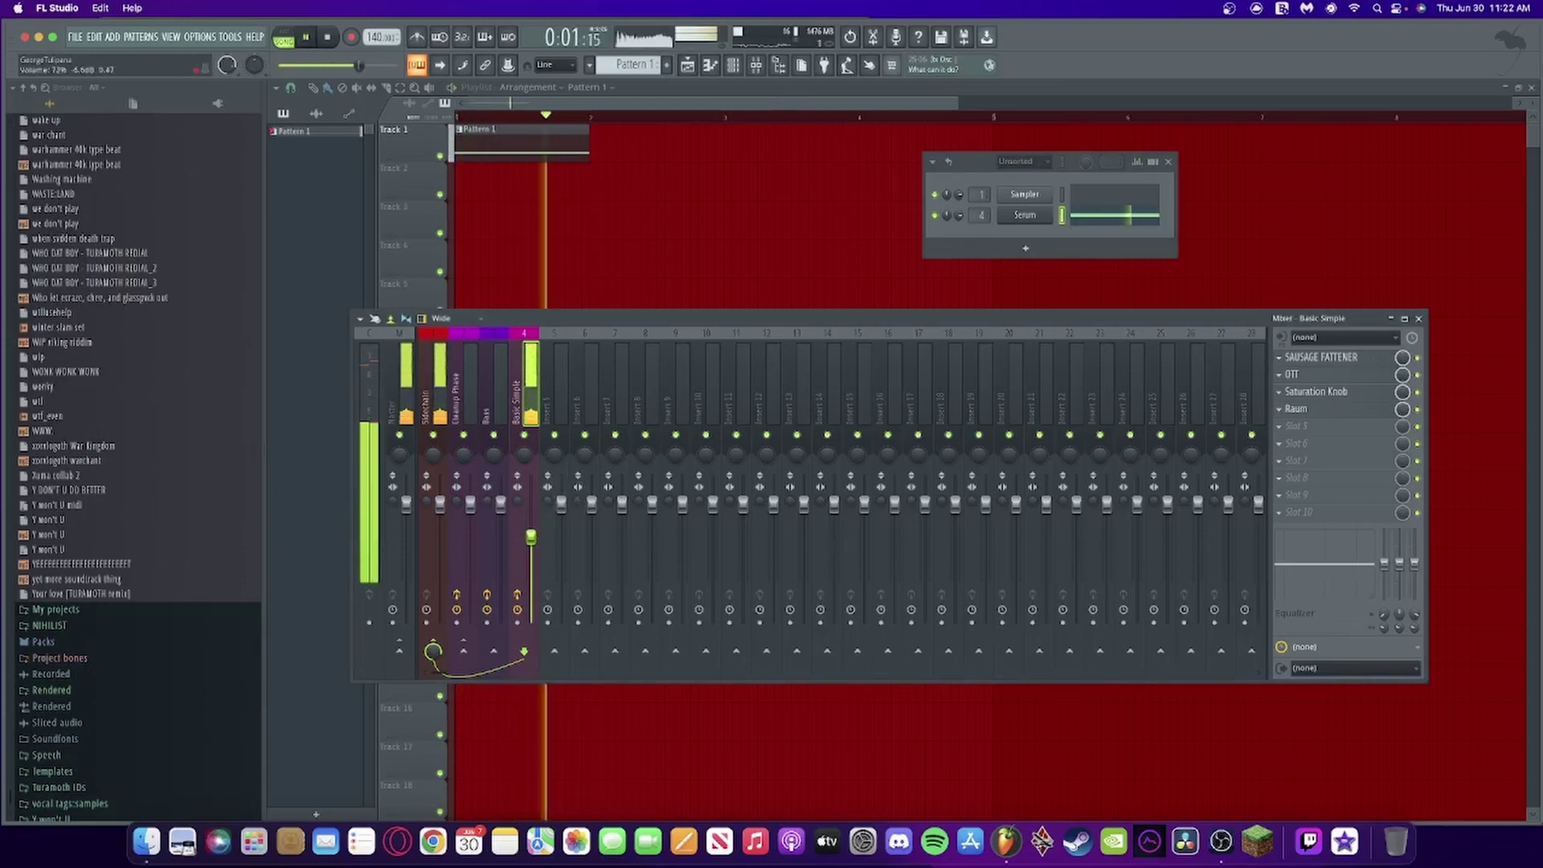
pyautogui.press('space')
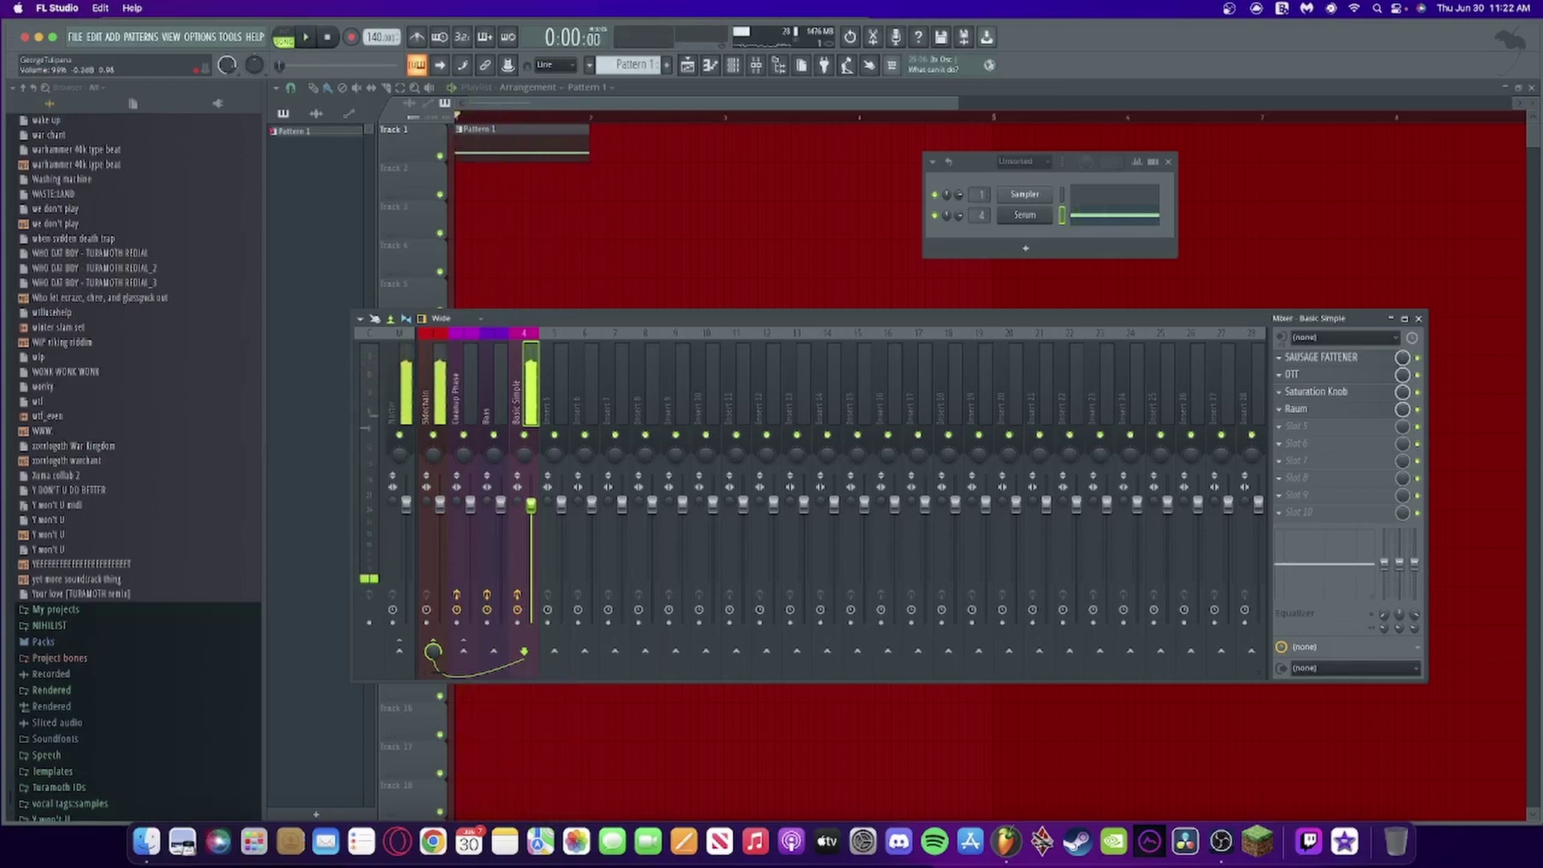
pyautogui.moveTo(531, 531); pyautogui.dragTo(530, 504)
# Lower Serum's distortion drive to about 42% while auditioning the pattern, and close the synth window
pyautogui.click(1026, 215)
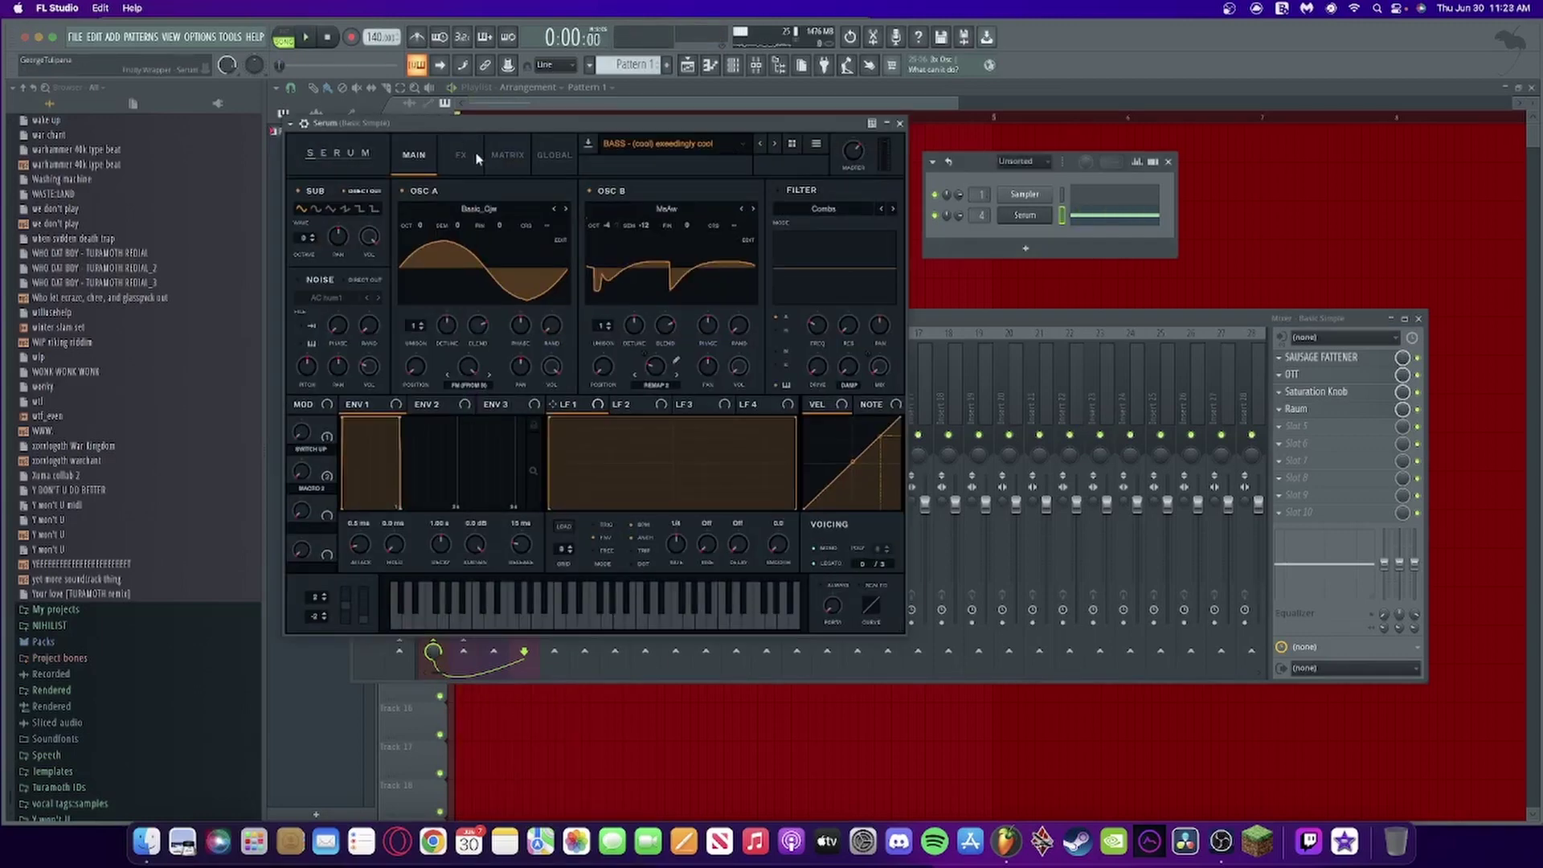
pyautogui.click(461, 155)
pyautogui.click(508, 154)
pyautogui.click(461, 154)
pyautogui.moveTo(744, 203)
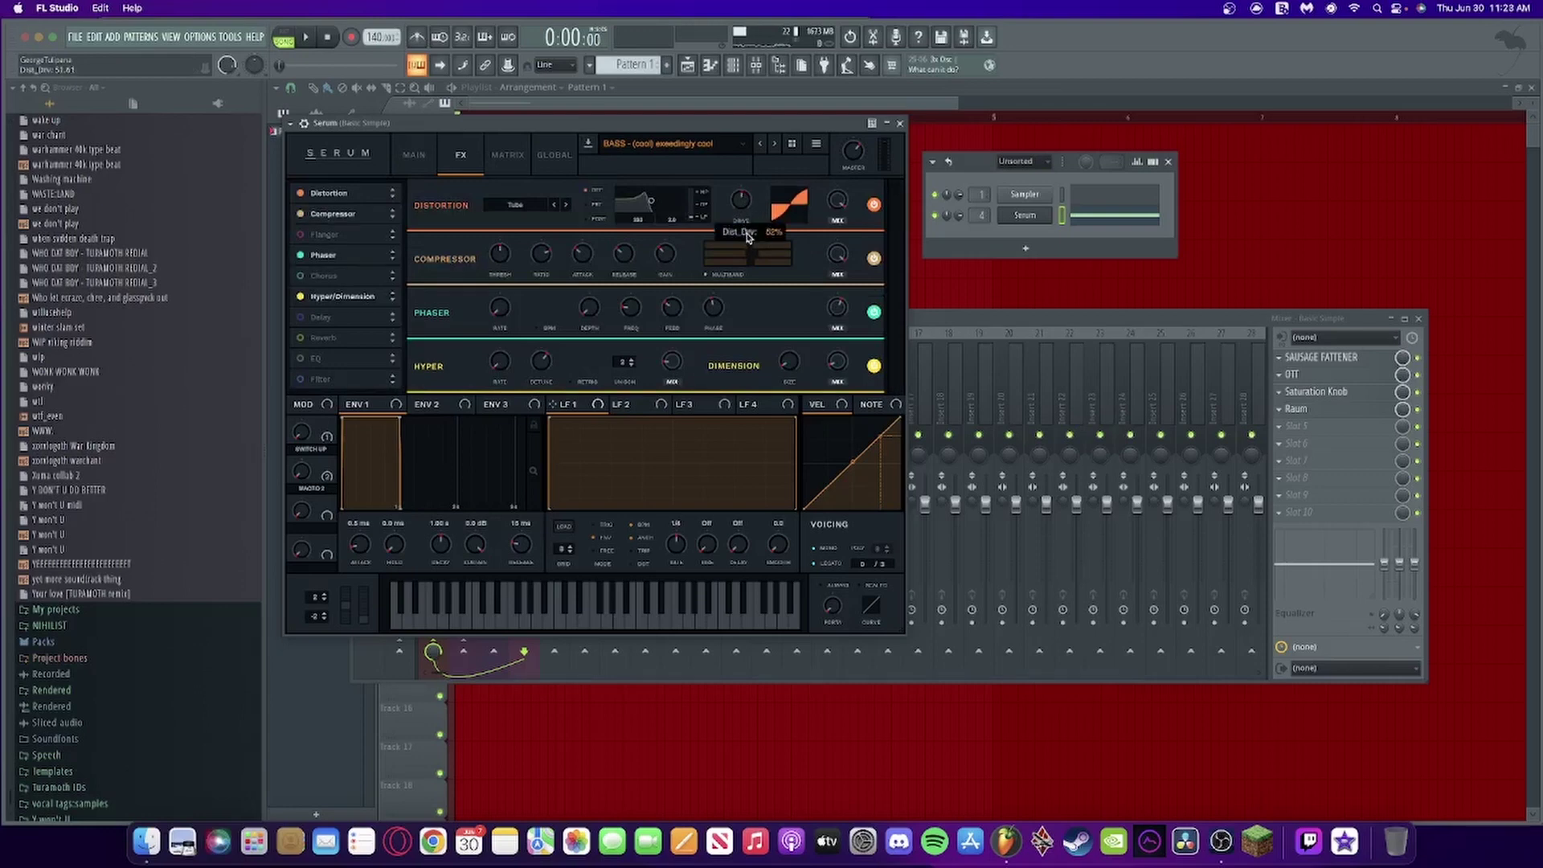
pyautogui.moveTo(748, 238); pyautogui.dragTo(740, 233)
pyautogui.press('space')
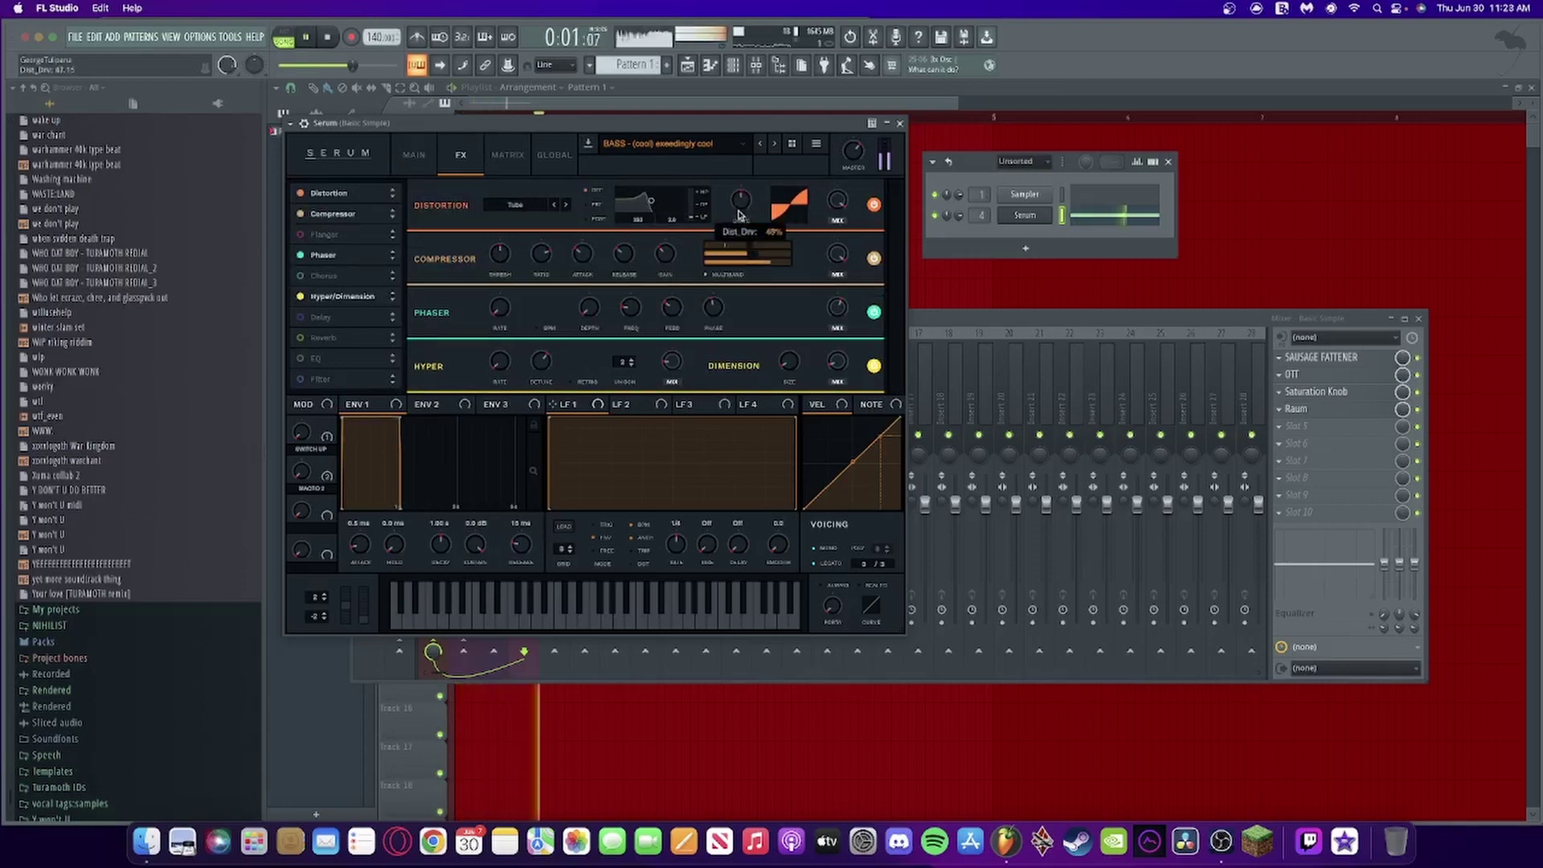
pyautogui.press('space')
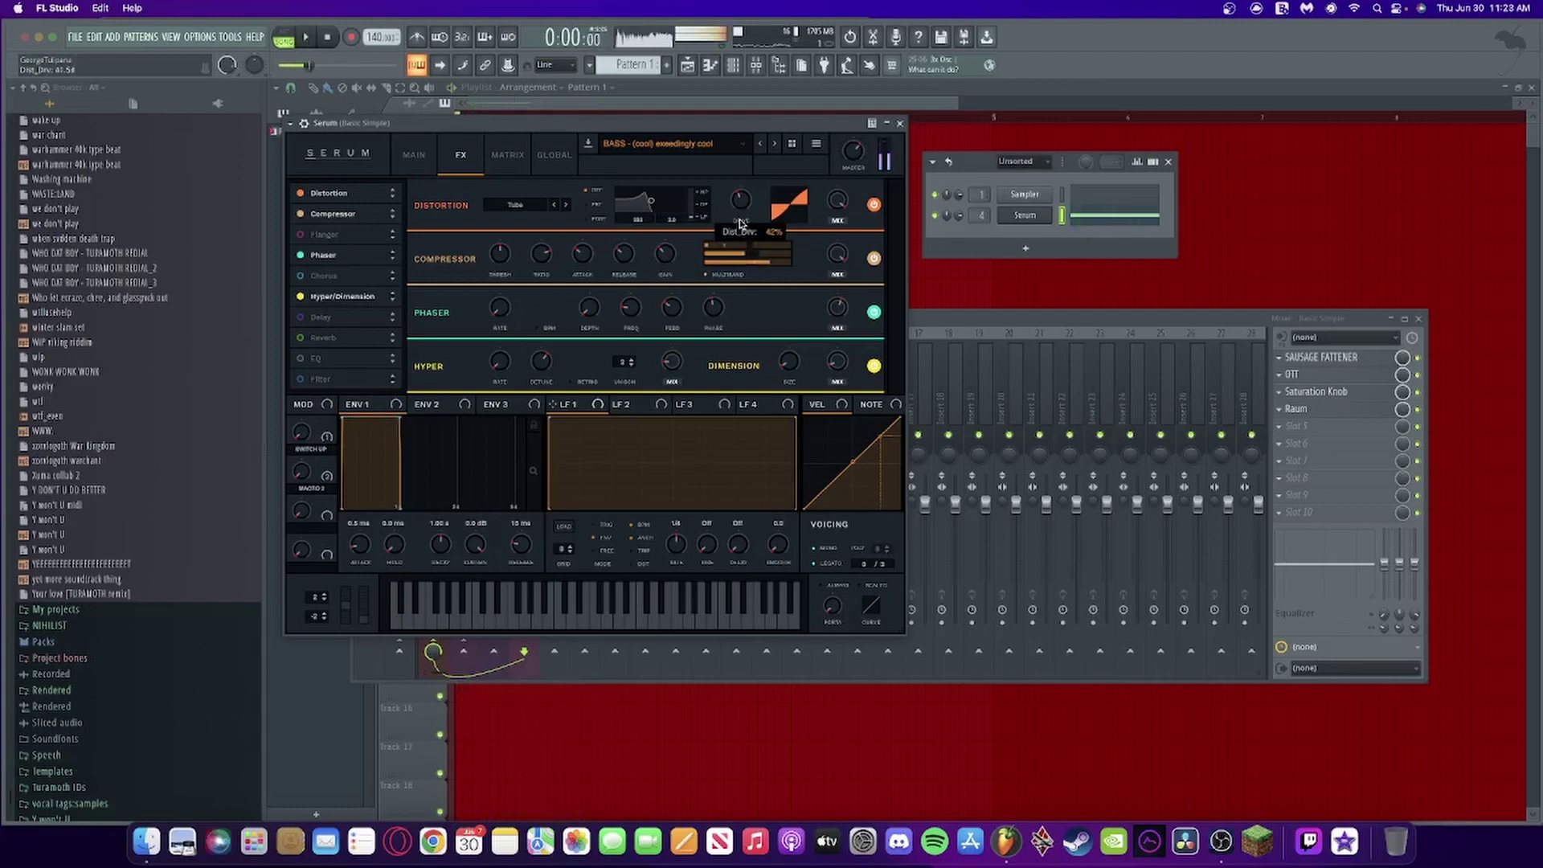
pyautogui.click(899, 123)
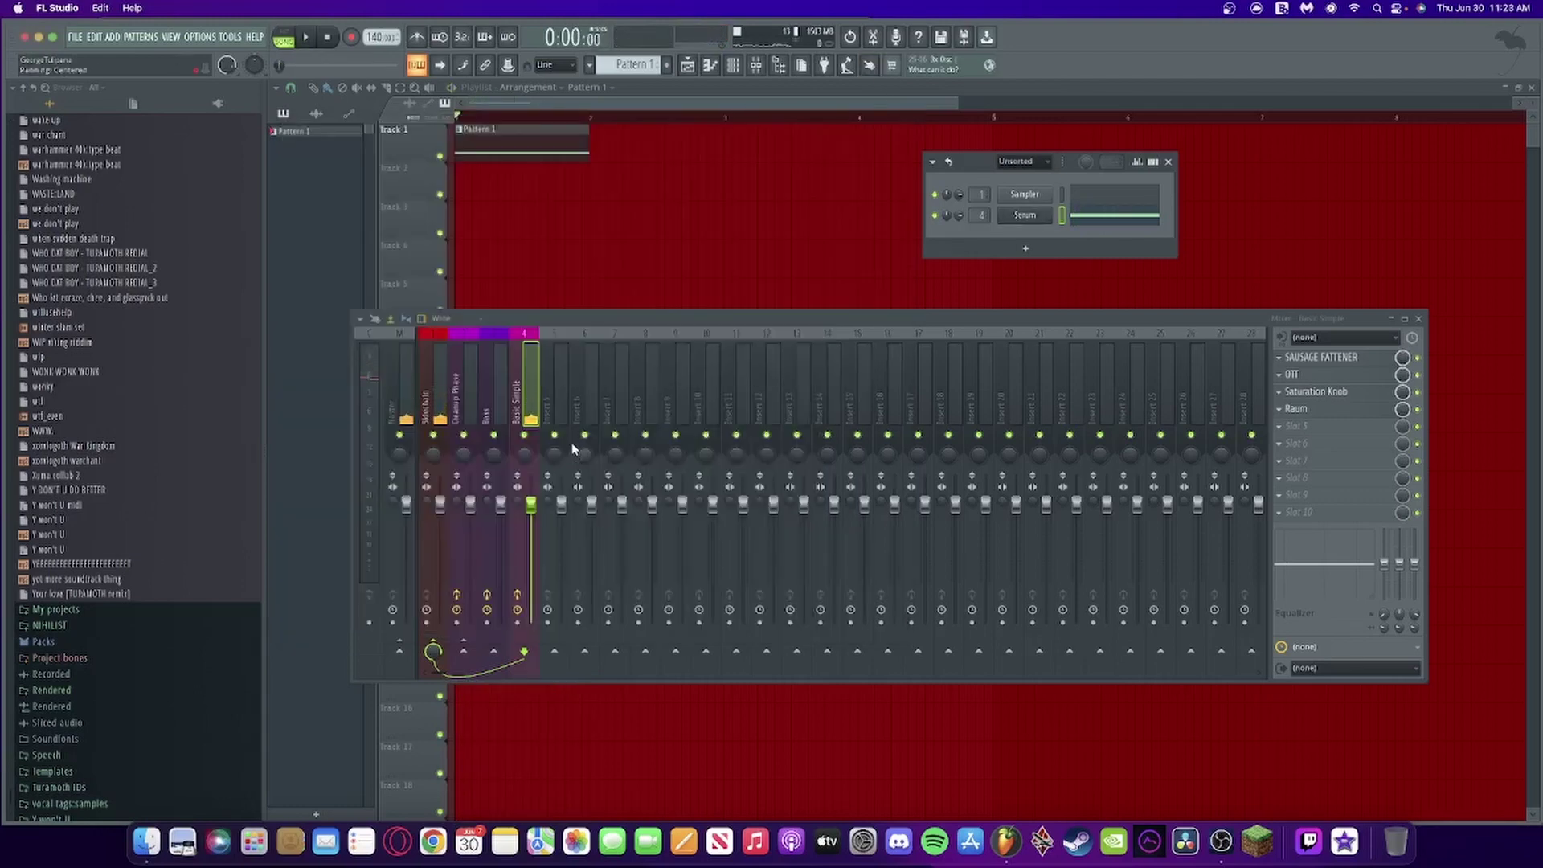
# Set the Fatness of the Basic Simple track's Sausage Fattener to about 85% and close the plugin
pyautogui.click(1326, 357)
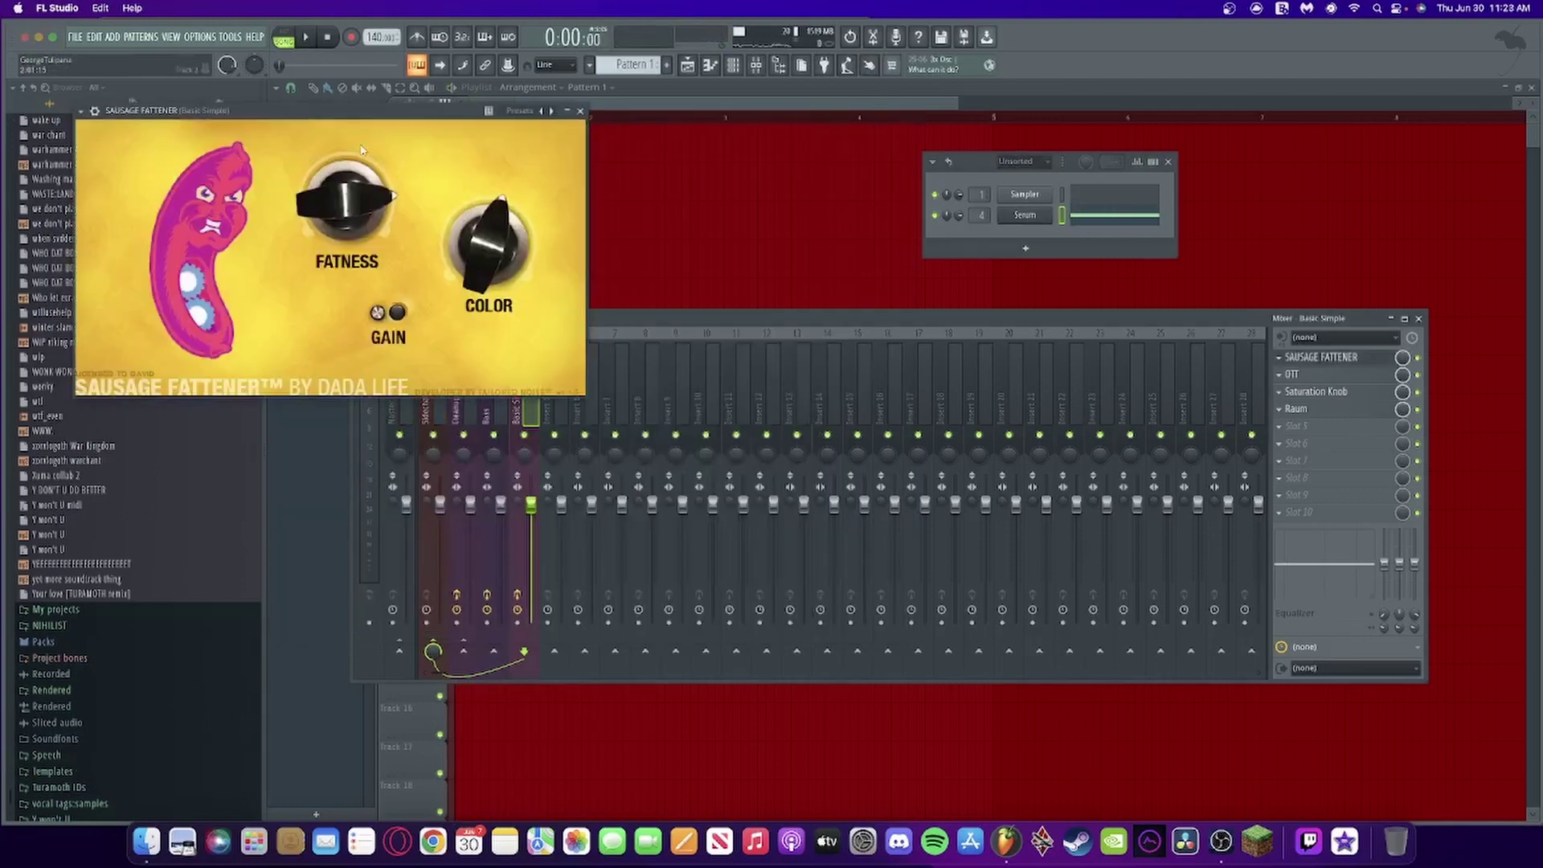
pyautogui.moveTo(377, 207)
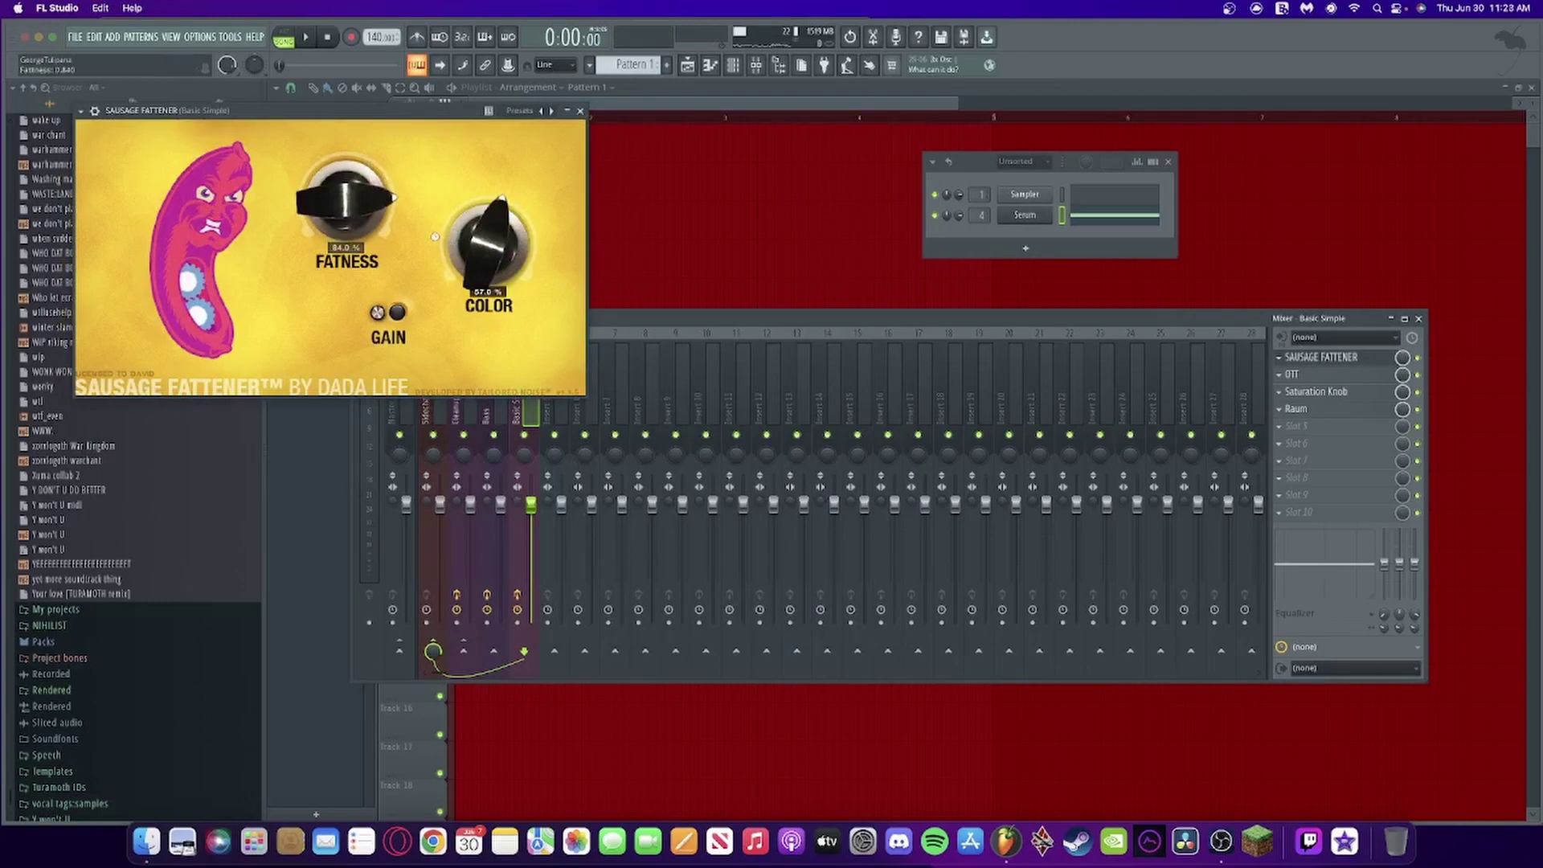
pyautogui.moveTo(374, 210); pyautogui.dragTo(376, 241)
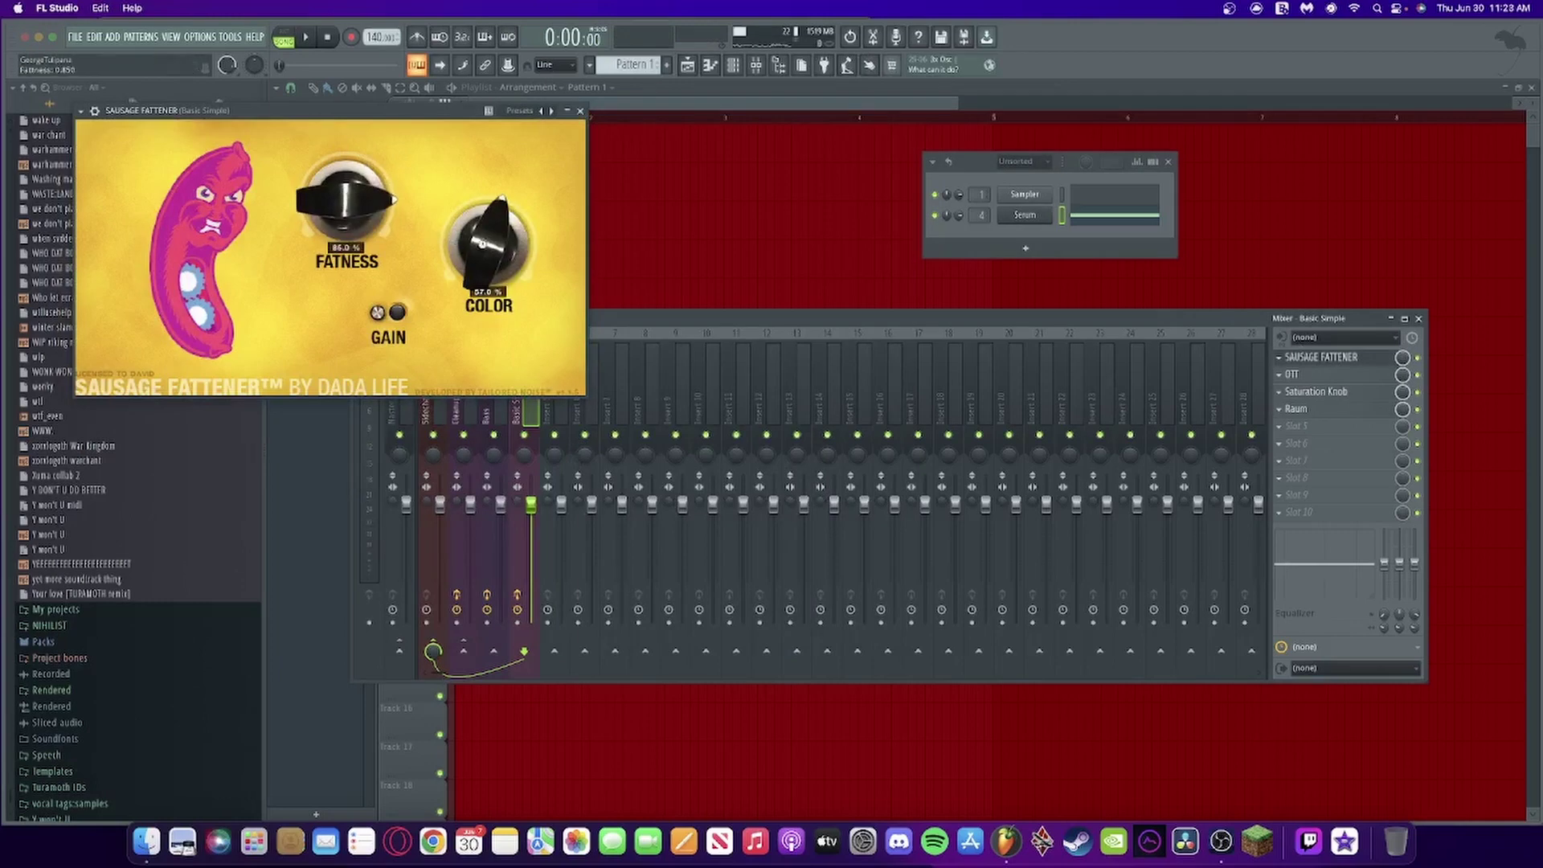
pyautogui.click(581, 111)
# Examine the settings of the OTT and Saturation Knob effects on the Basic Simple track
pyautogui.click(1301, 375)
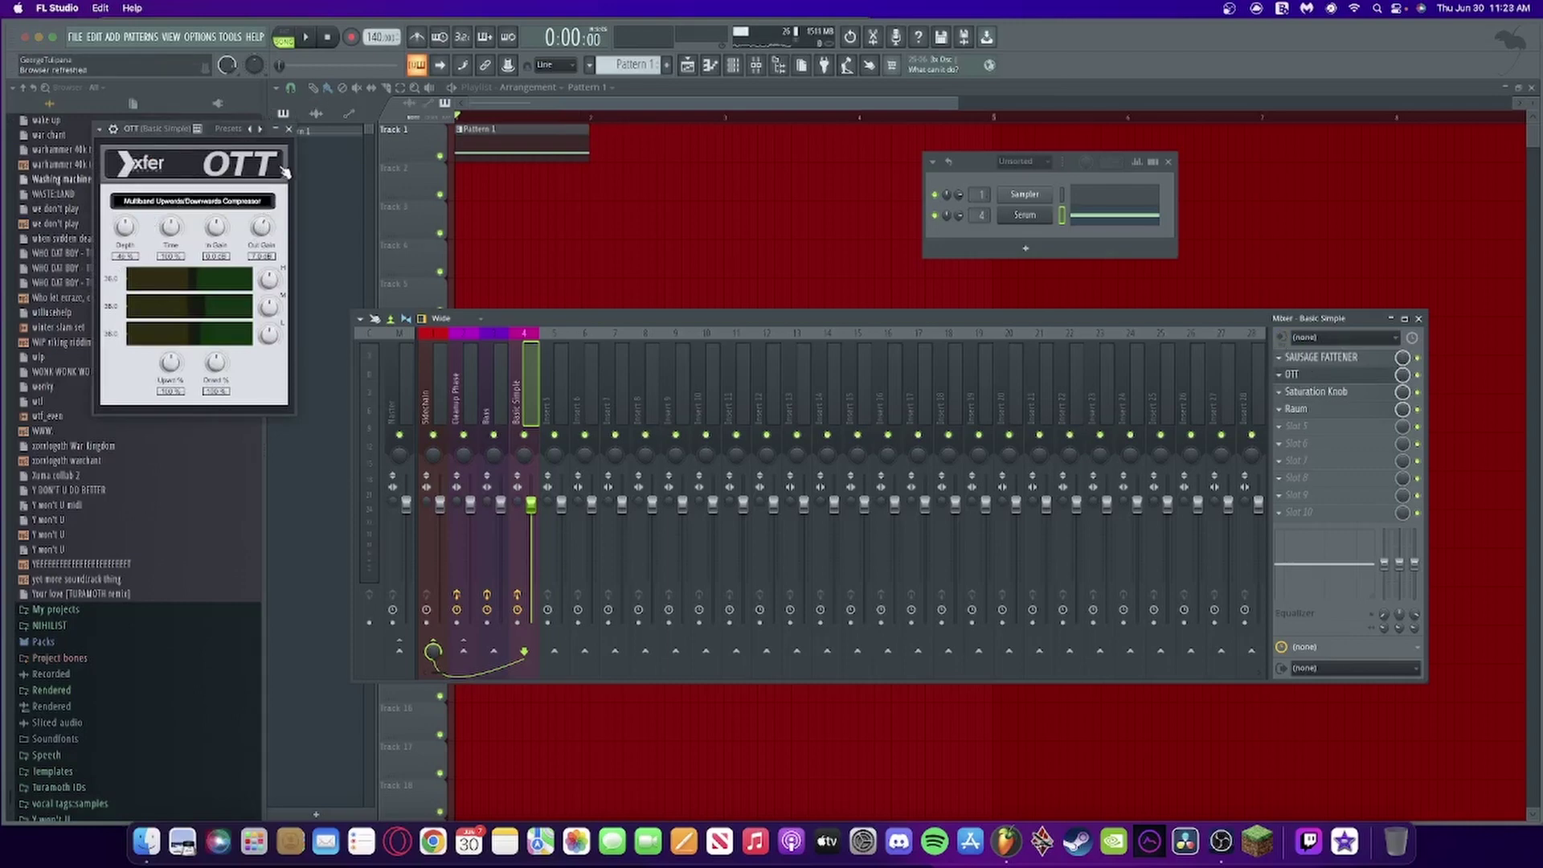
pyautogui.click(289, 129)
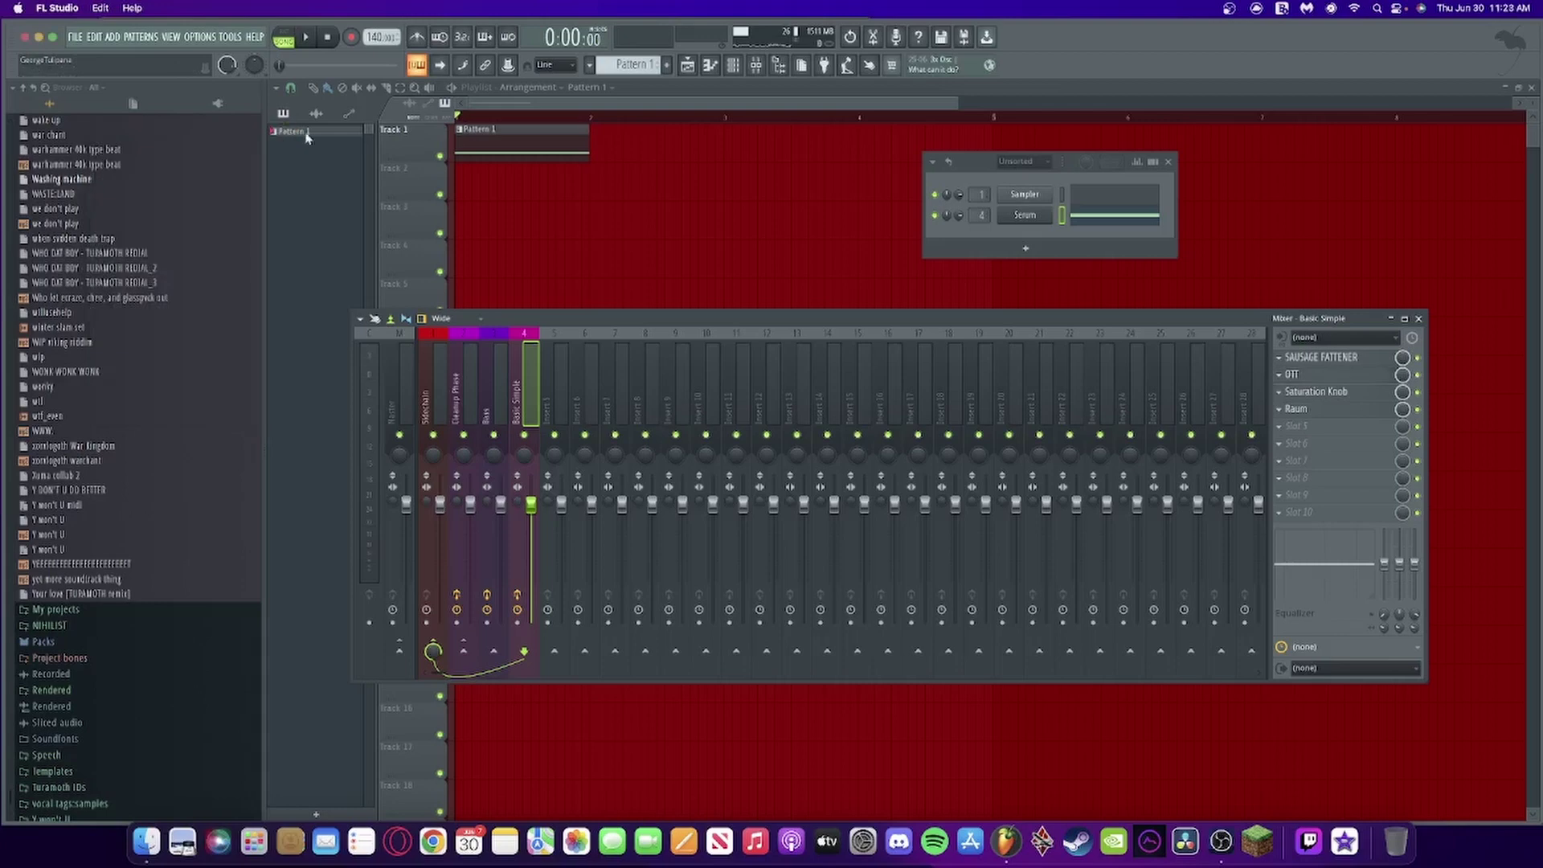
pyautogui.click(1320, 393)
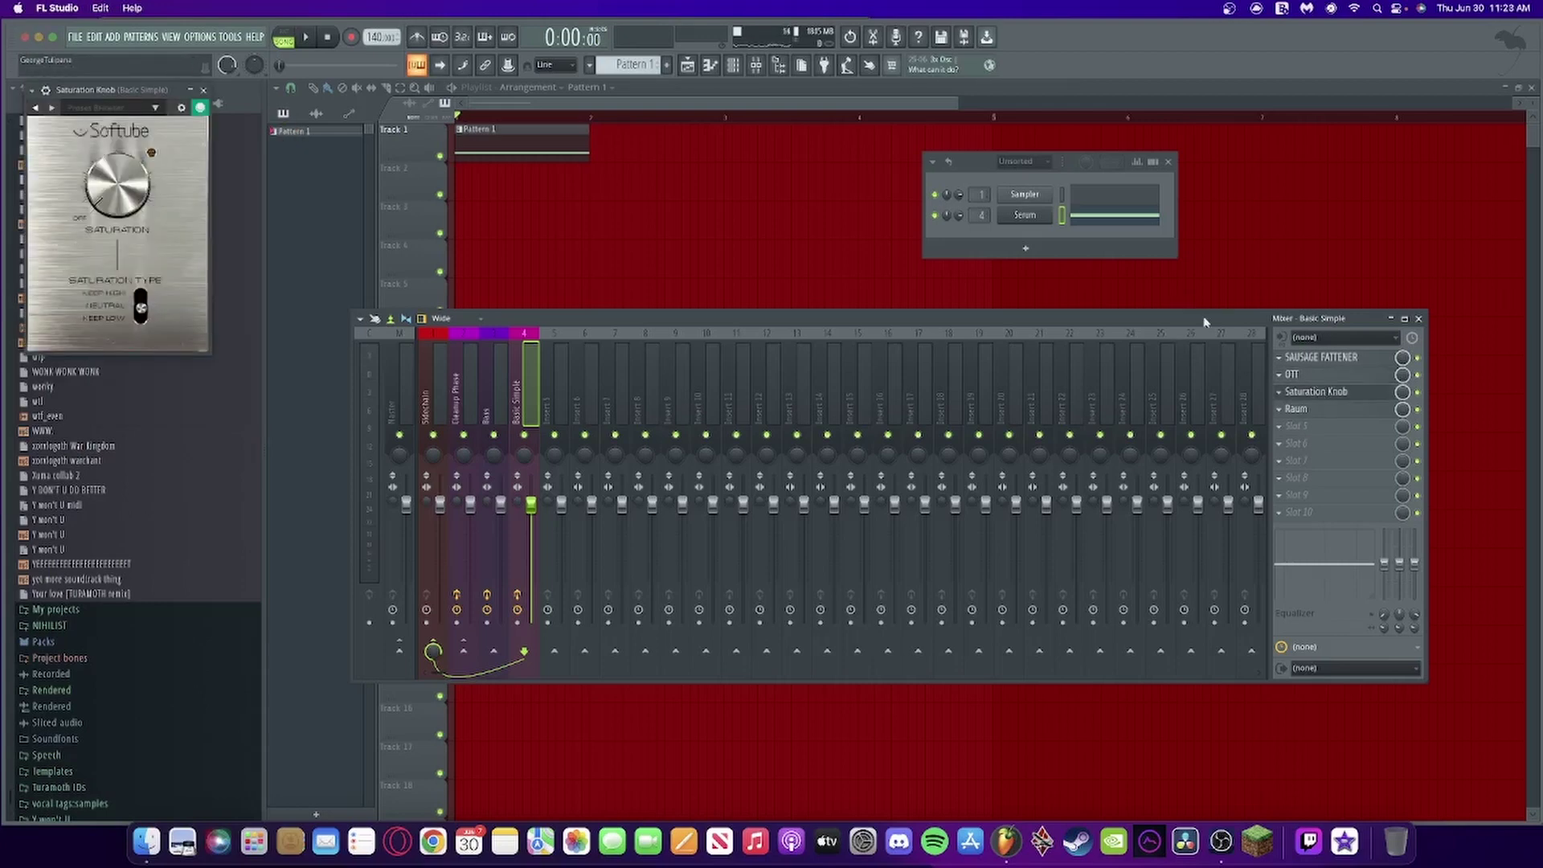
# Close the Saturation Knob plugin and examine the Raum reverb on the Basic Simple track
pyautogui.click(1348, 394)
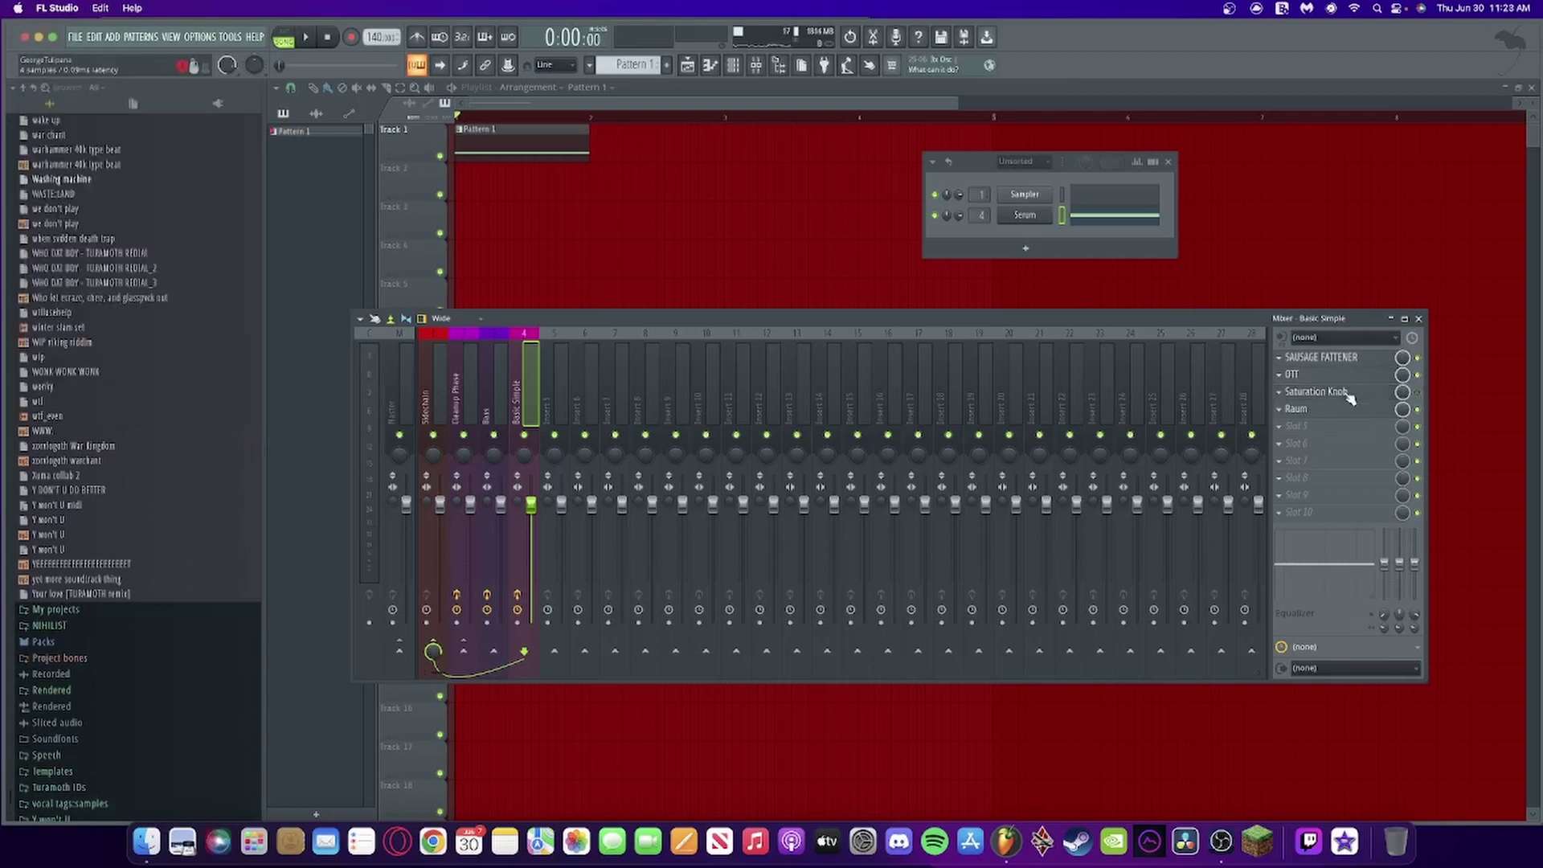
pyautogui.click(1303, 412)
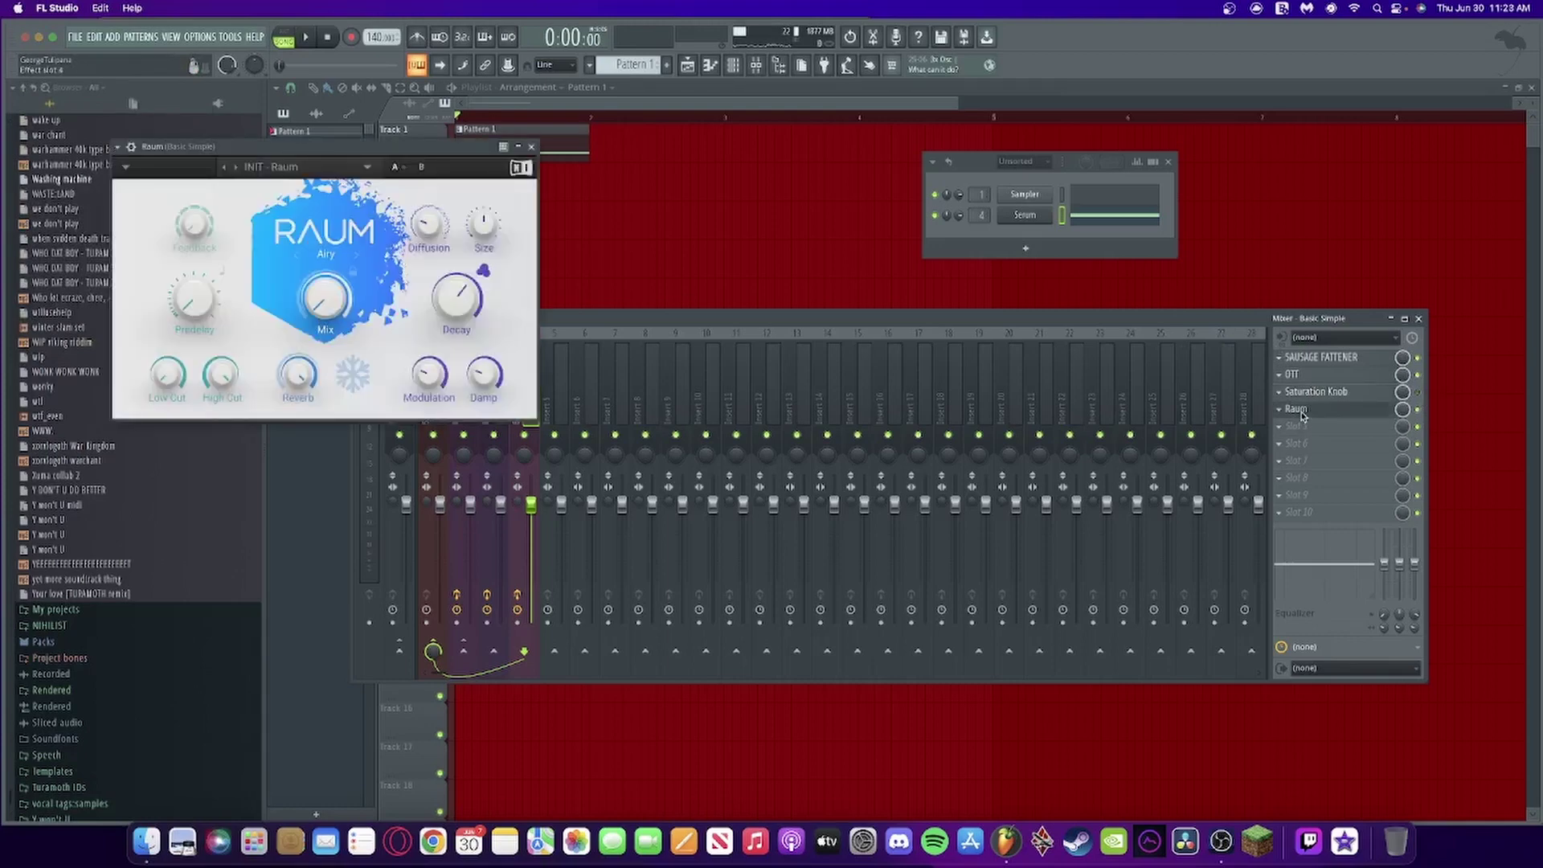
pyautogui.click(1303, 412)
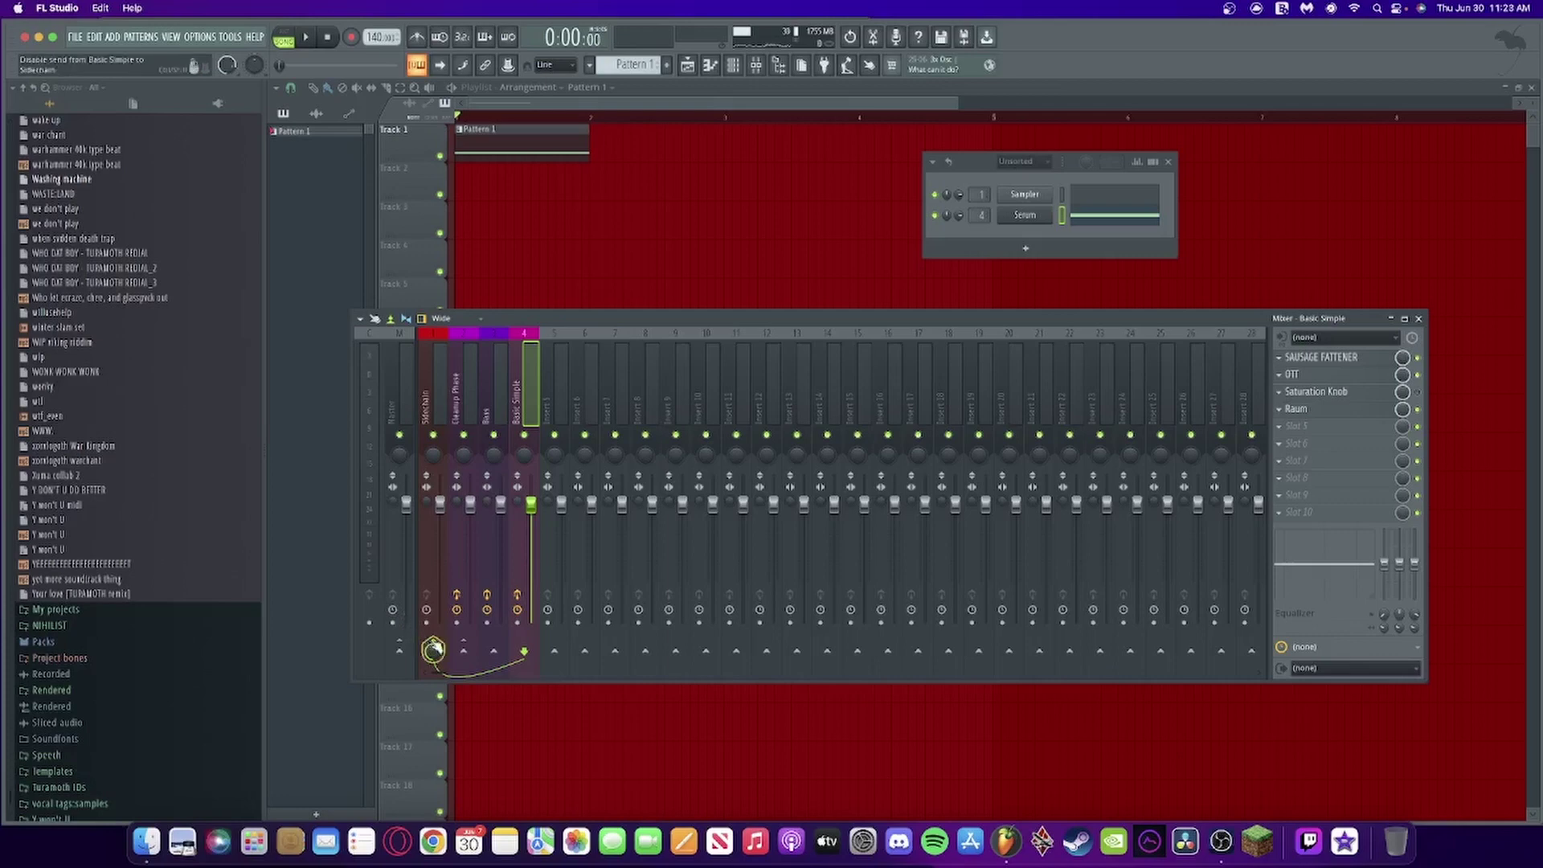
# Reroute the Basic Simple track from Sidechain to Cleanup Phase, then select Cleanup Phase and audition the pattern
pyautogui.click(432, 648)
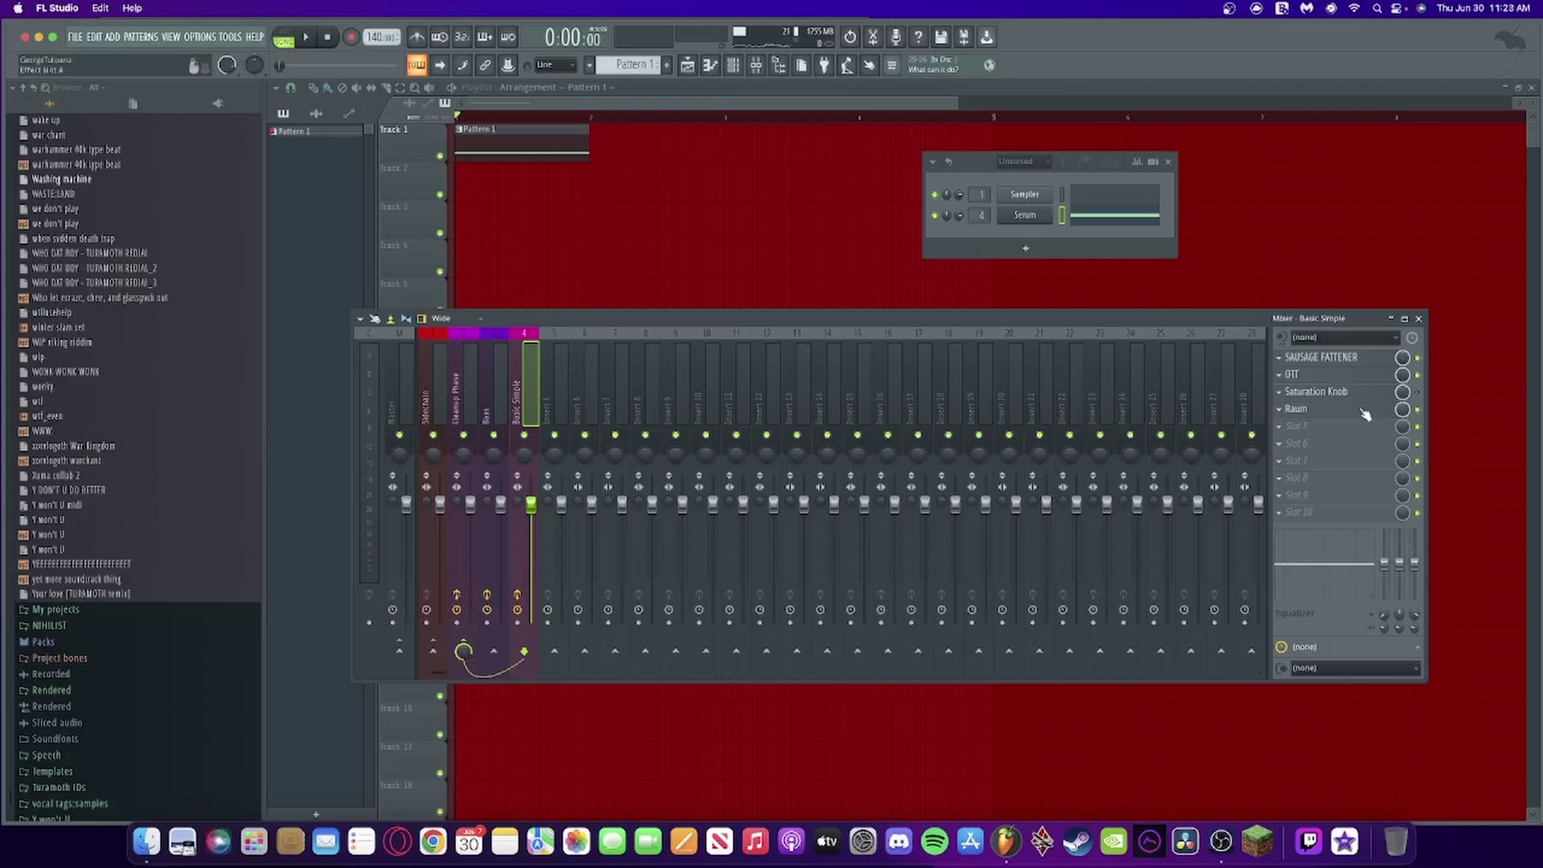
pyautogui.click(467, 369)
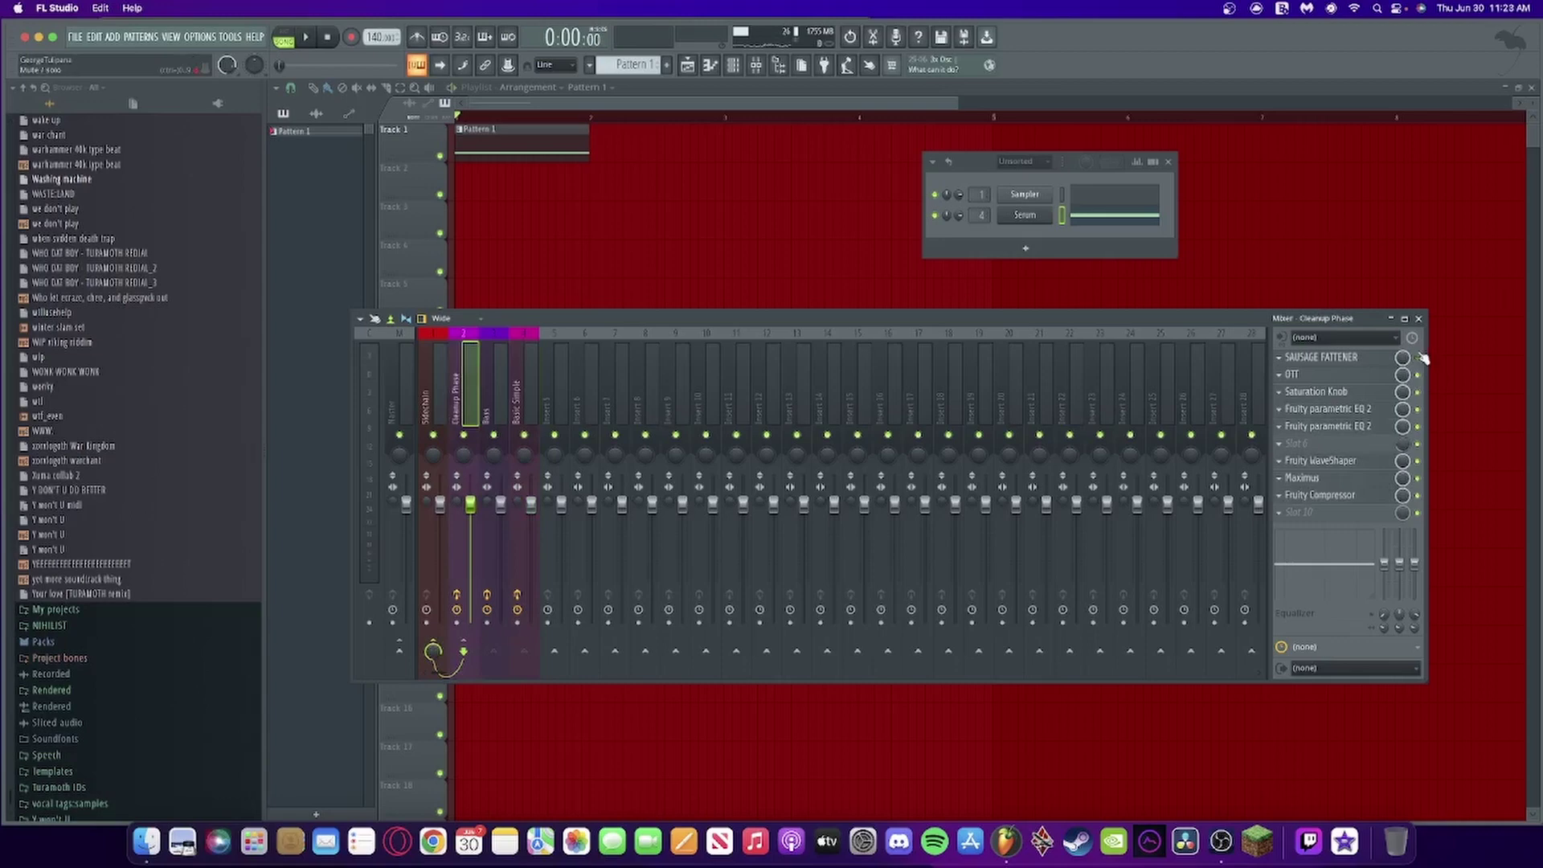
pyautogui.press('space')
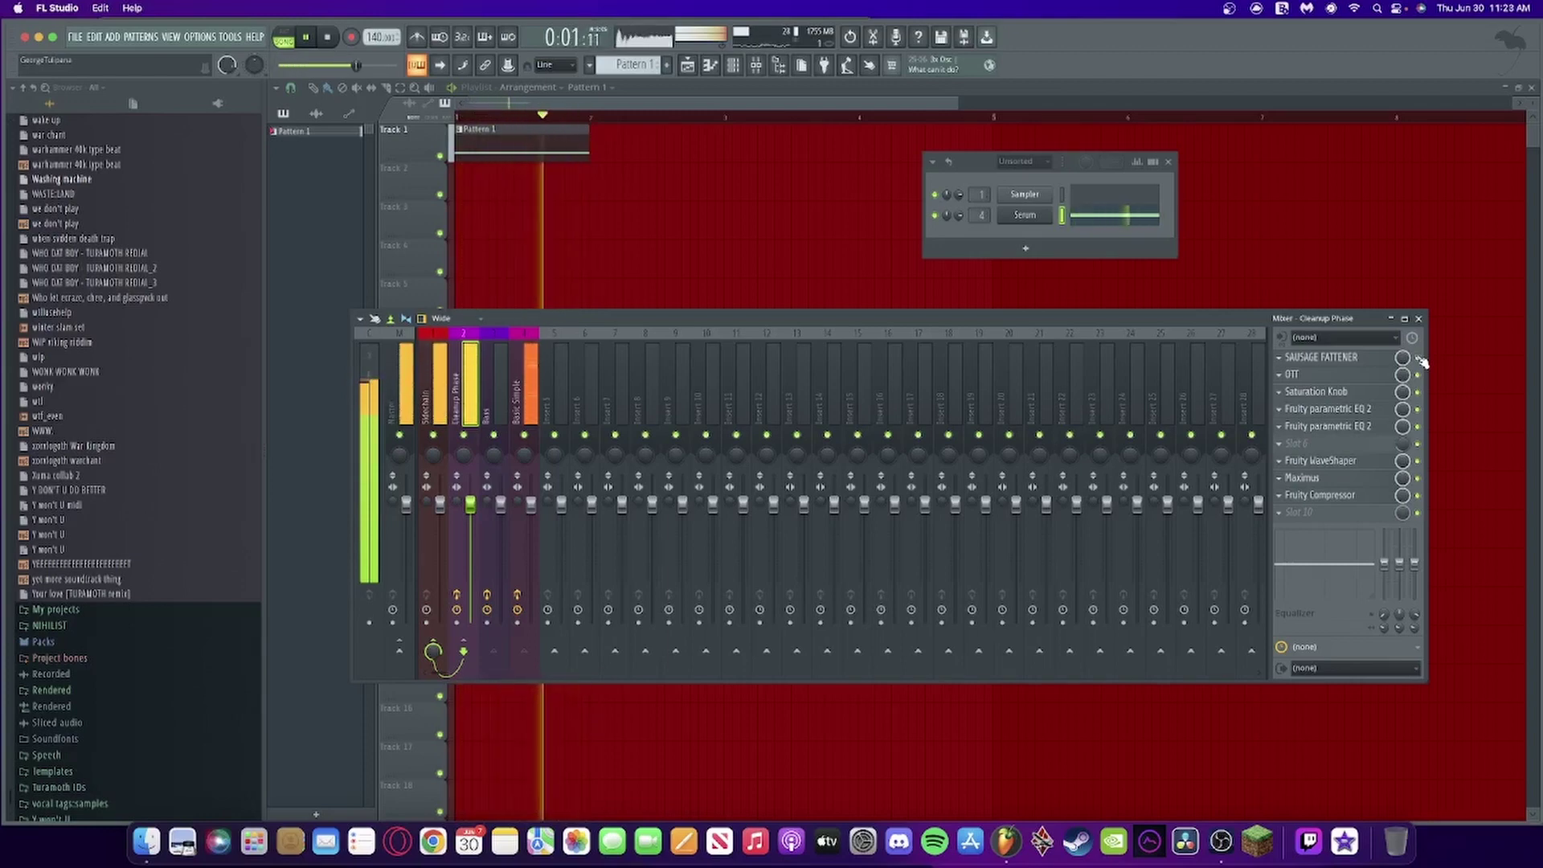
pyautogui.press('space')
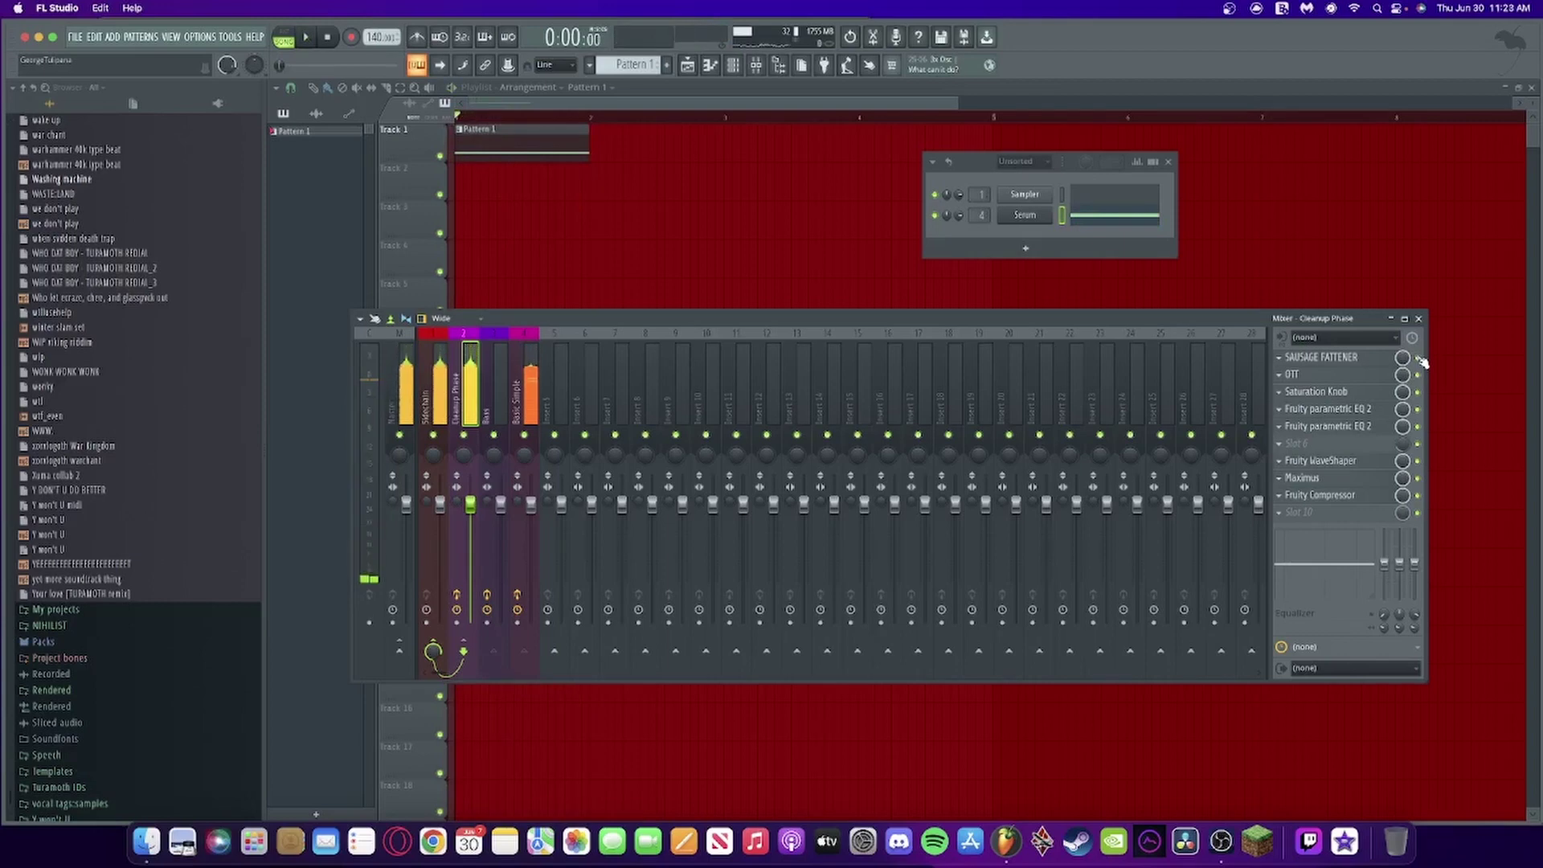
# Examine the Sausage Fattener and OTT settings on the Cleanup Phase track
pyautogui.click(1363, 356)
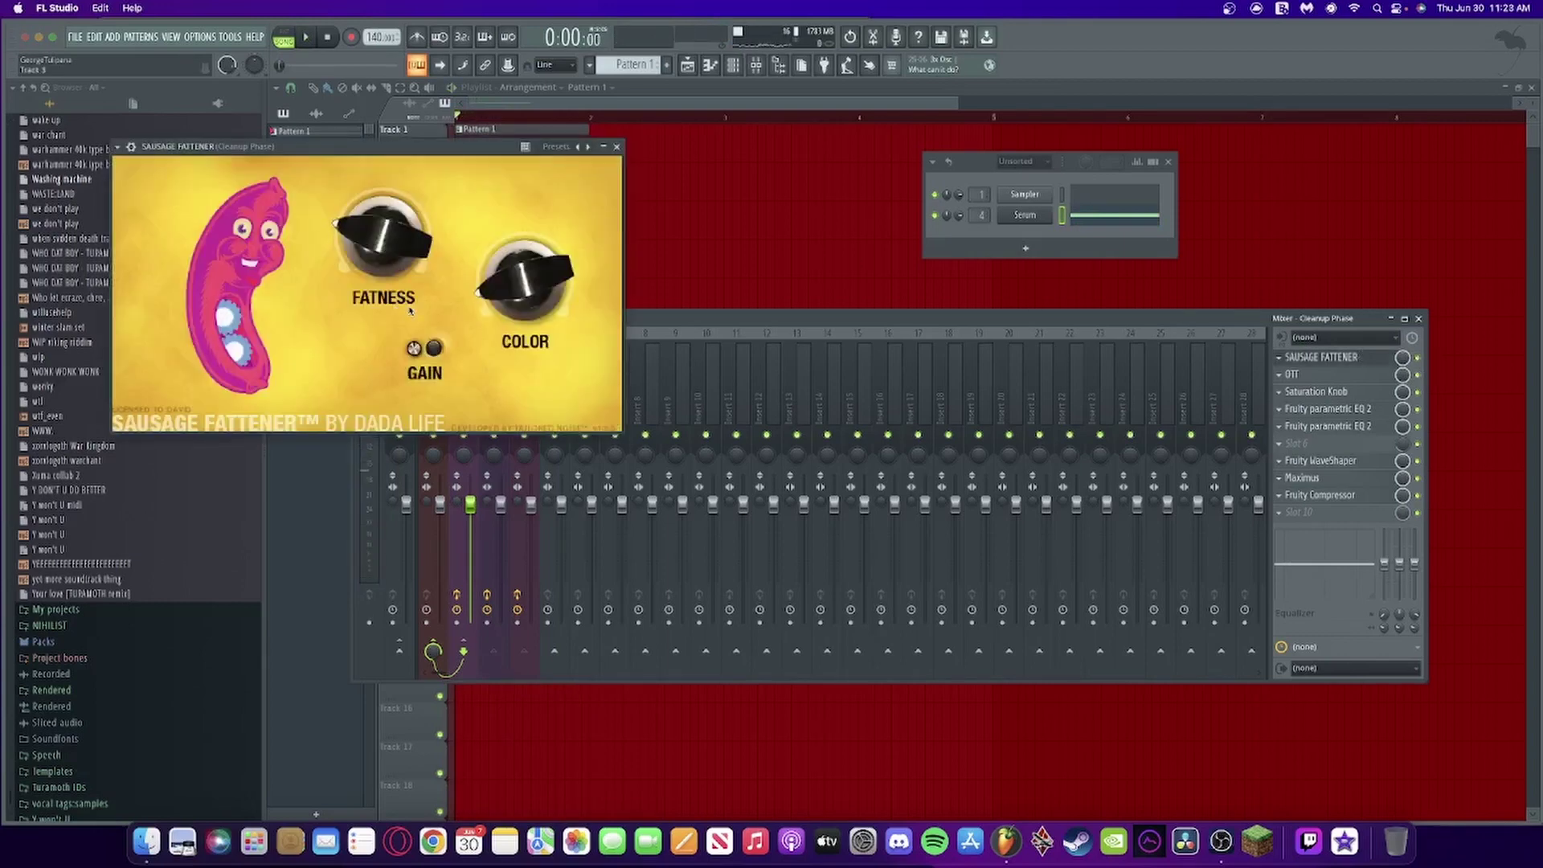
pyautogui.click(617, 146)
pyautogui.click(1292, 373)
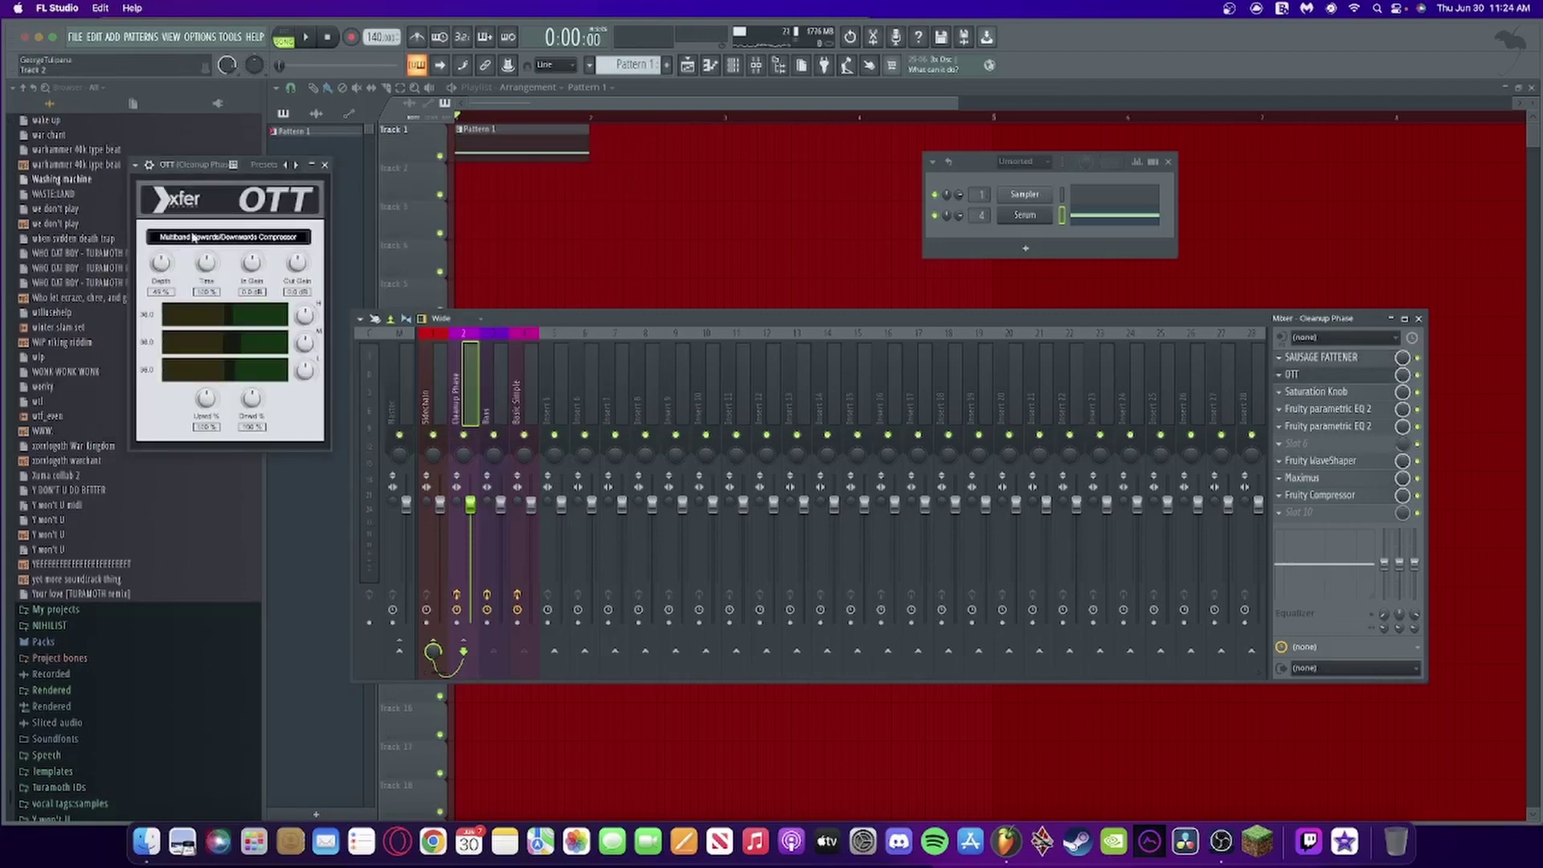
pyautogui.click(325, 165)
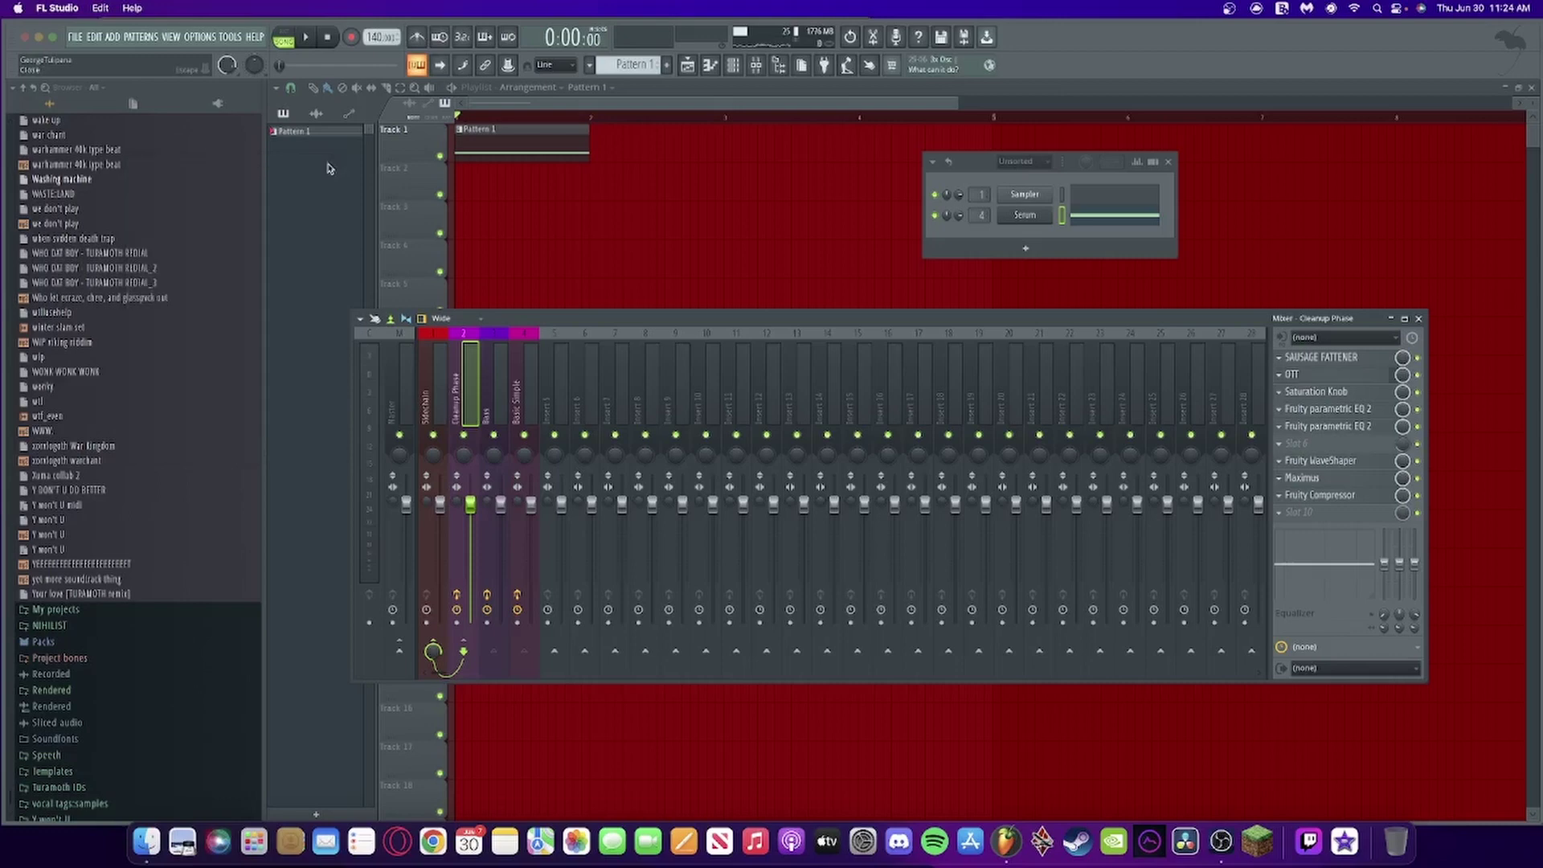
# Examine the Saturation Knob and the curves of both Fruity parametric EQ 2 effects on the Cleanup Phase track
pyautogui.click(1346, 393)
pyautogui.click(1346, 394)
pyautogui.click(1346, 409)
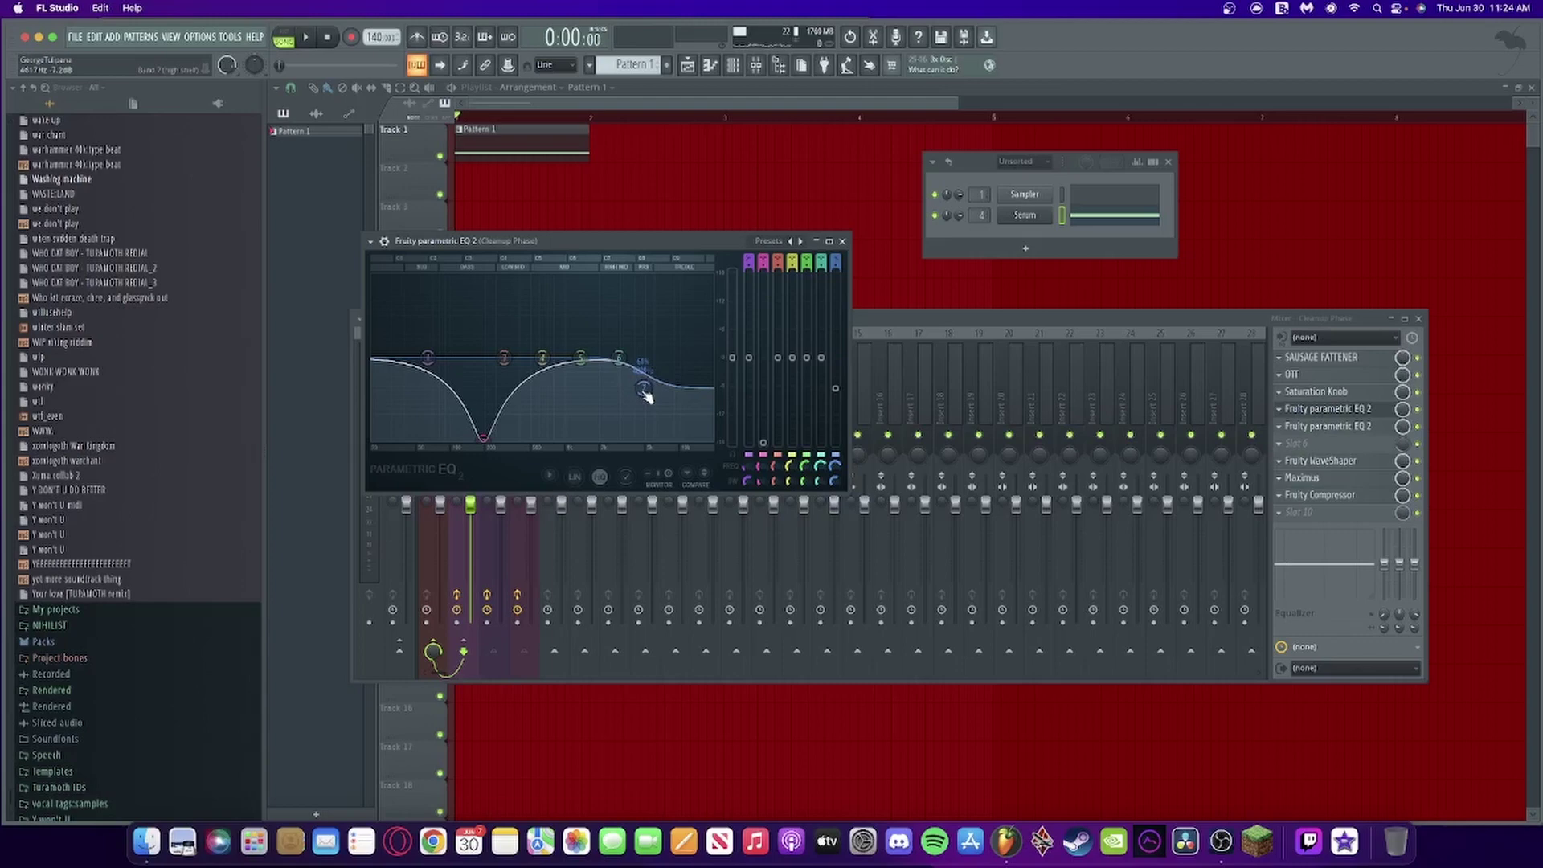
pyautogui.click(843, 242)
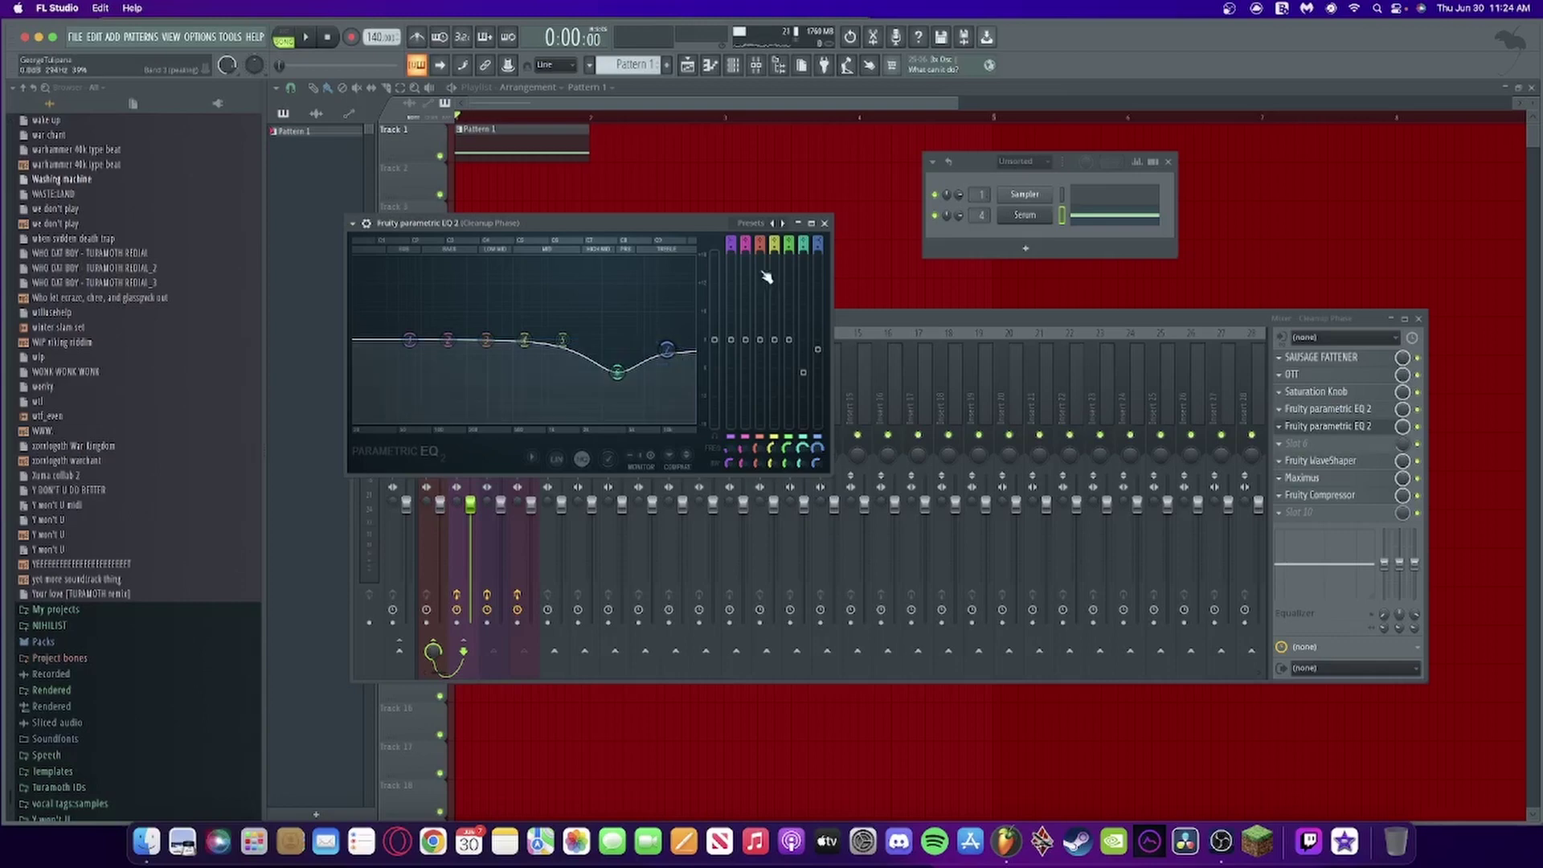
pyautogui.click(826, 225)
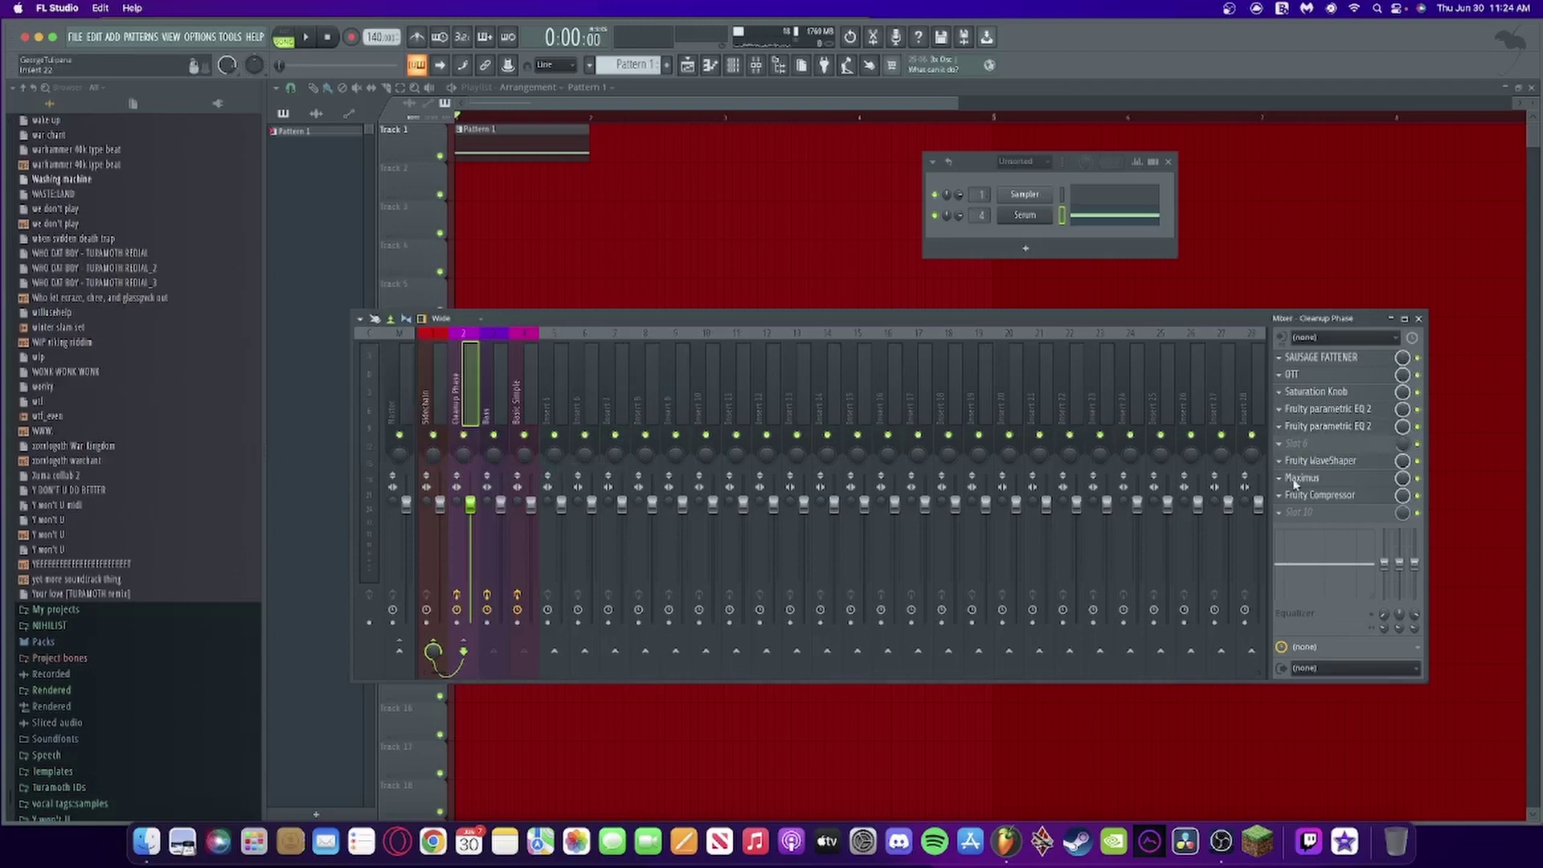
# Examine the Fruity WaveShaper curve and the Maximus band settings on the Cleanup Phase track
pyautogui.click(1367, 463)
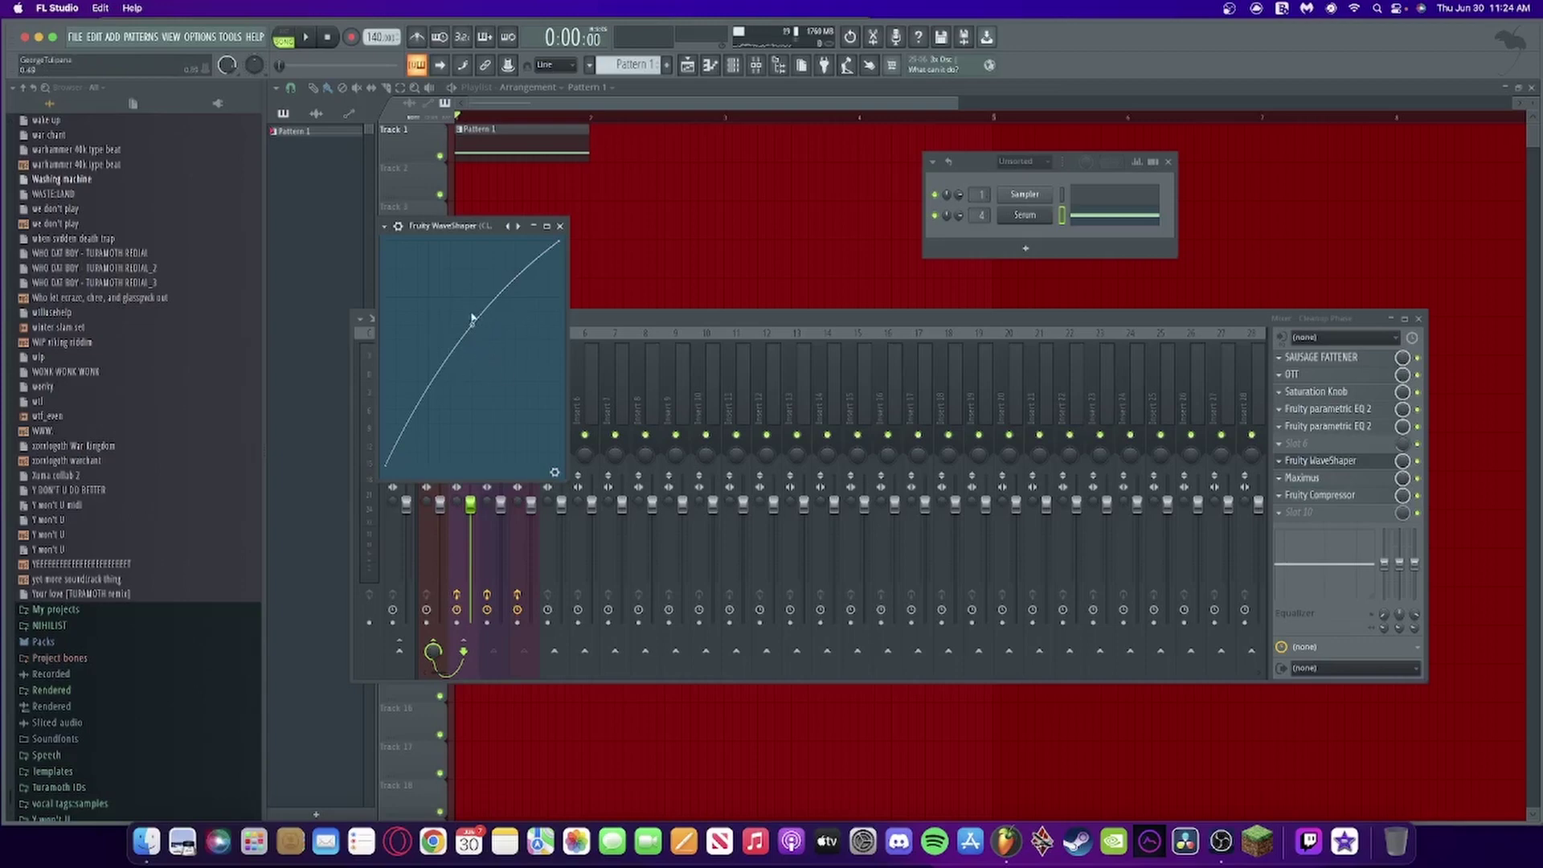
pyautogui.click(561, 225)
pyautogui.click(1337, 479)
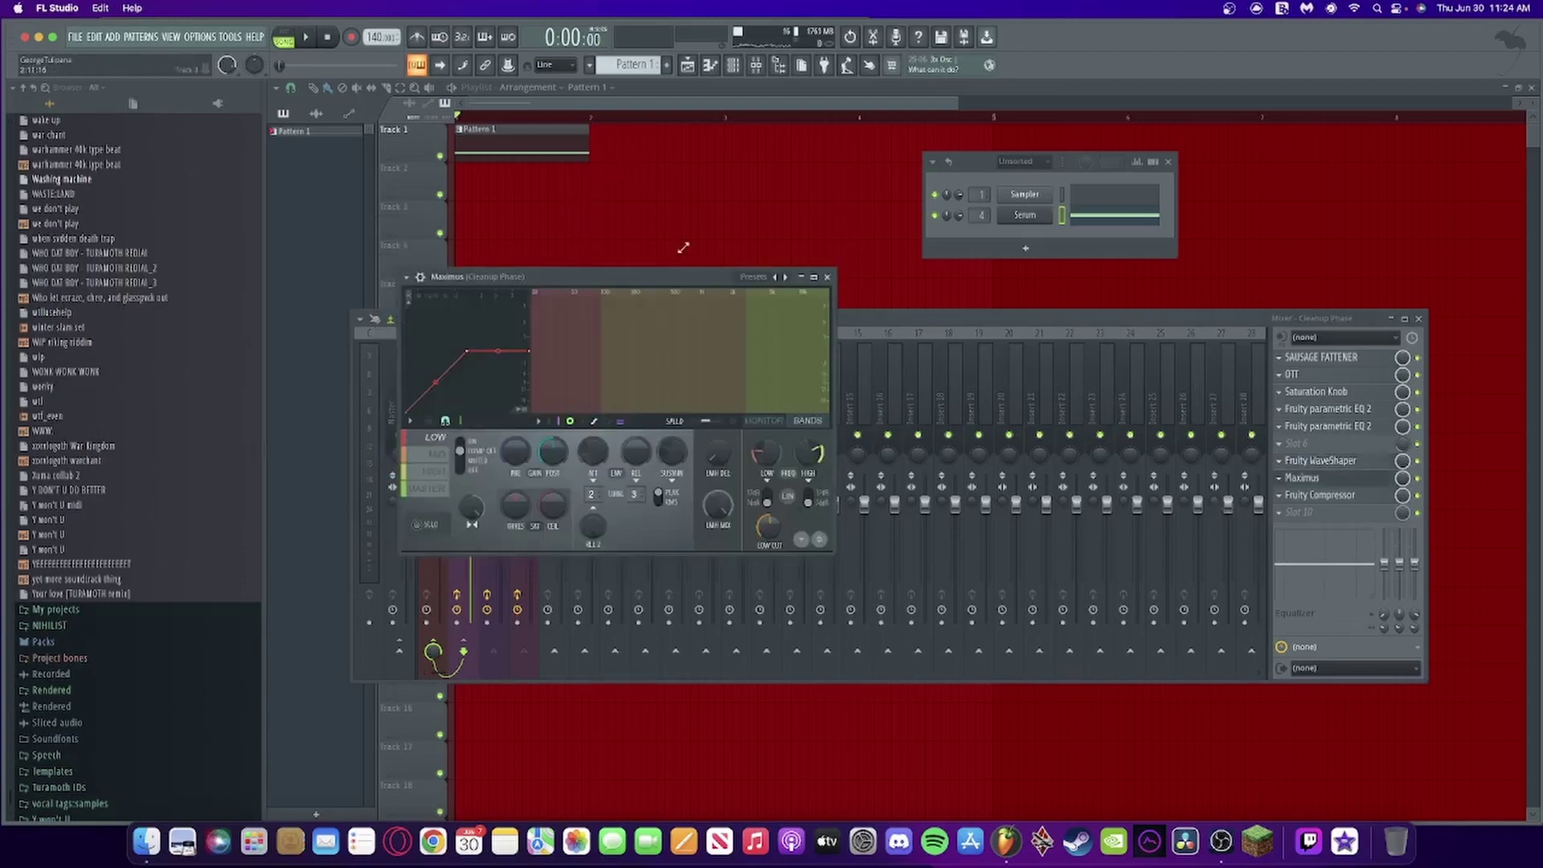
pyautogui.click(762, 279)
pyautogui.click(803, 159)
pyautogui.click(430, 454)
pyautogui.click(426, 441)
pyautogui.click(827, 277)
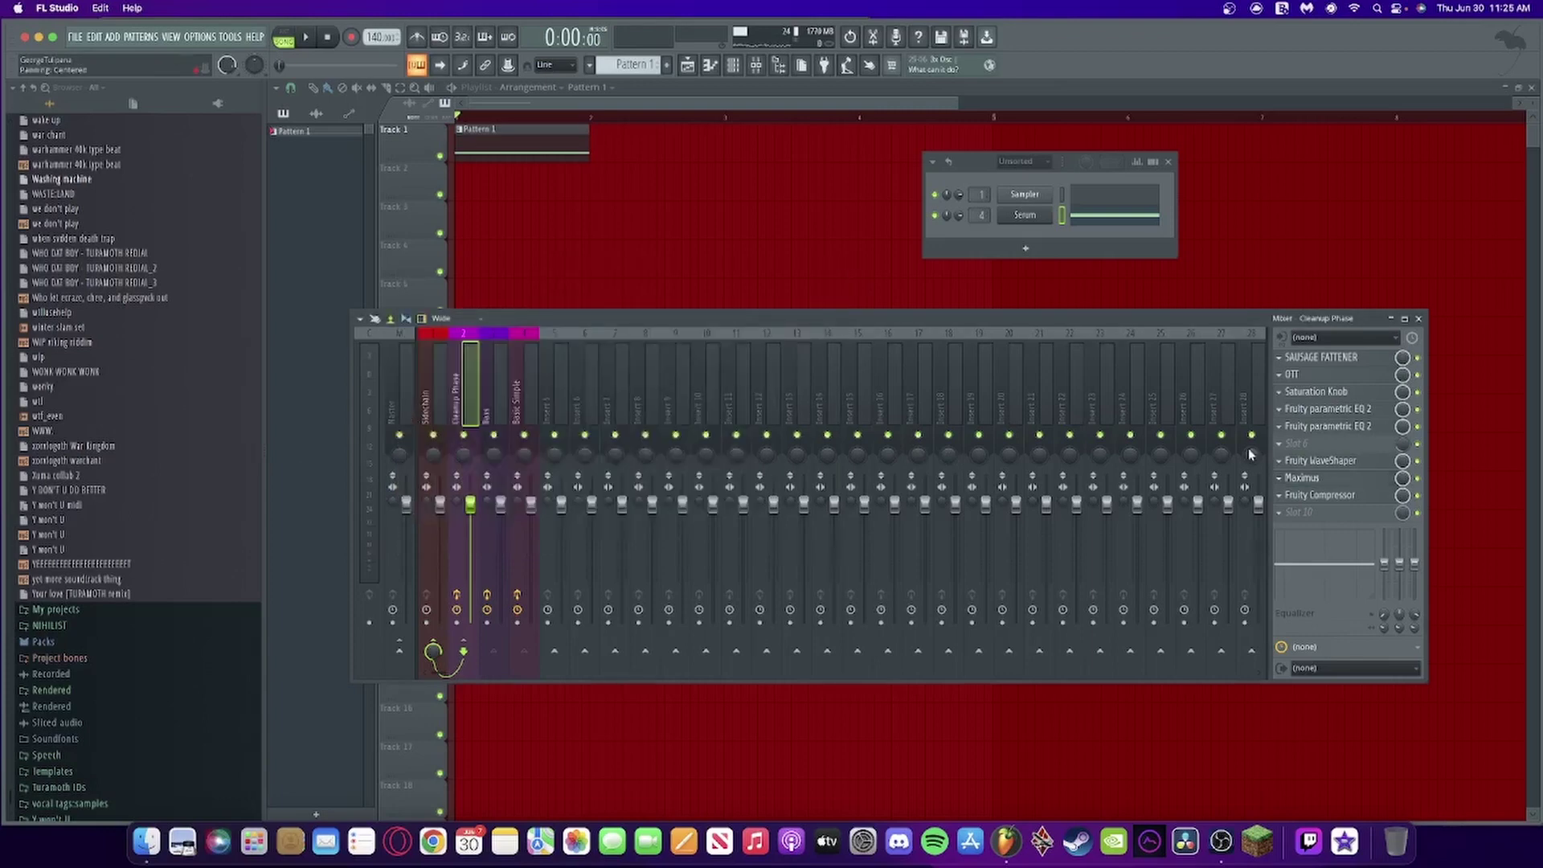
# Examine the Fruity Compressor settings on the Cleanup Phase track and audition the pattern through the full chain
pyautogui.click(1316, 494)
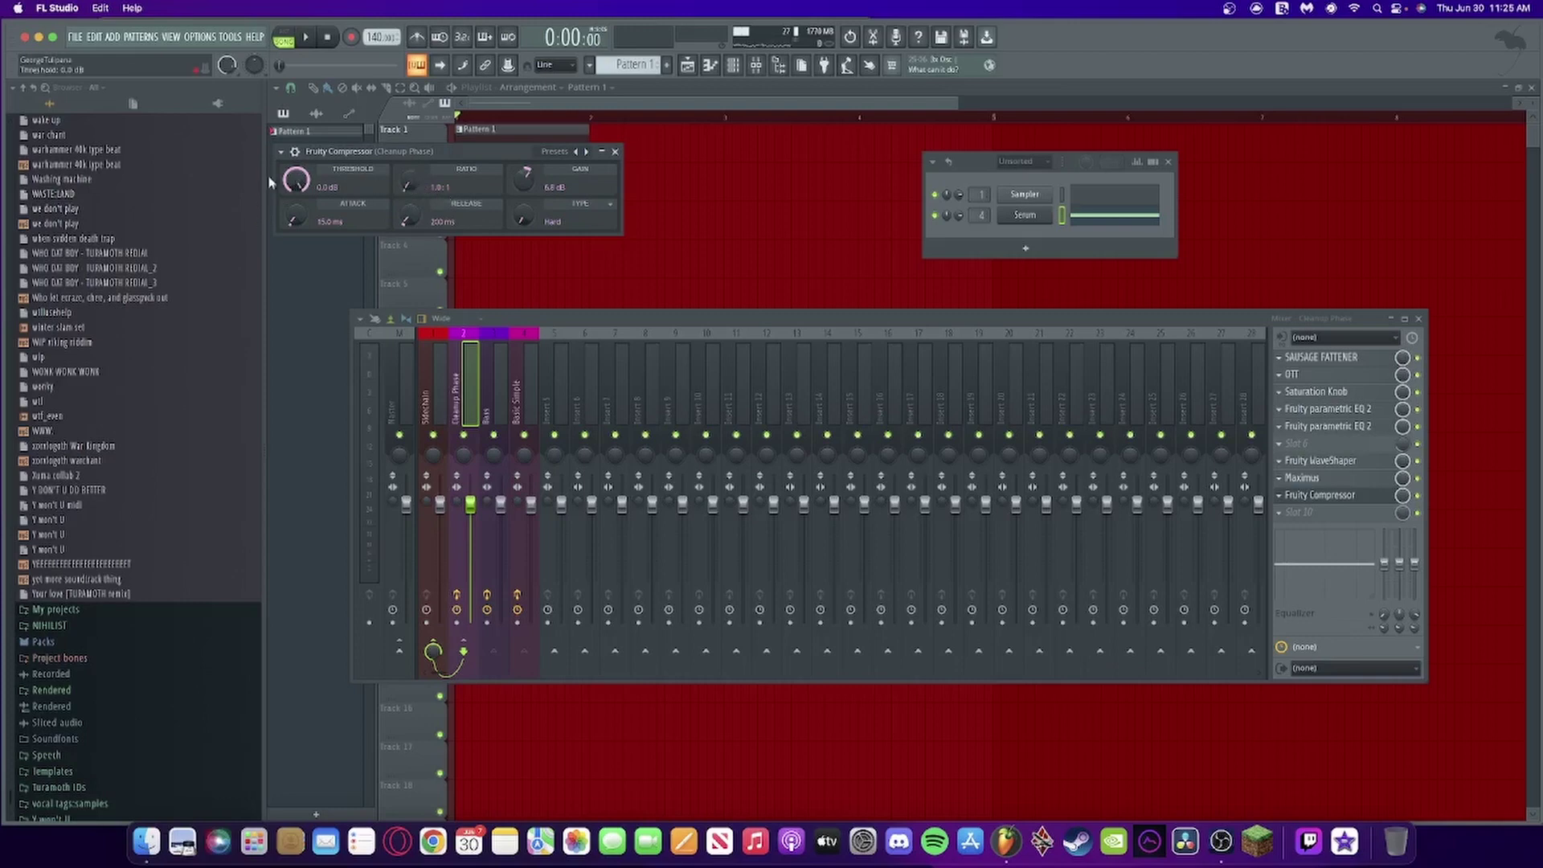
pyautogui.click(615, 151)
pyautogui.press('space')
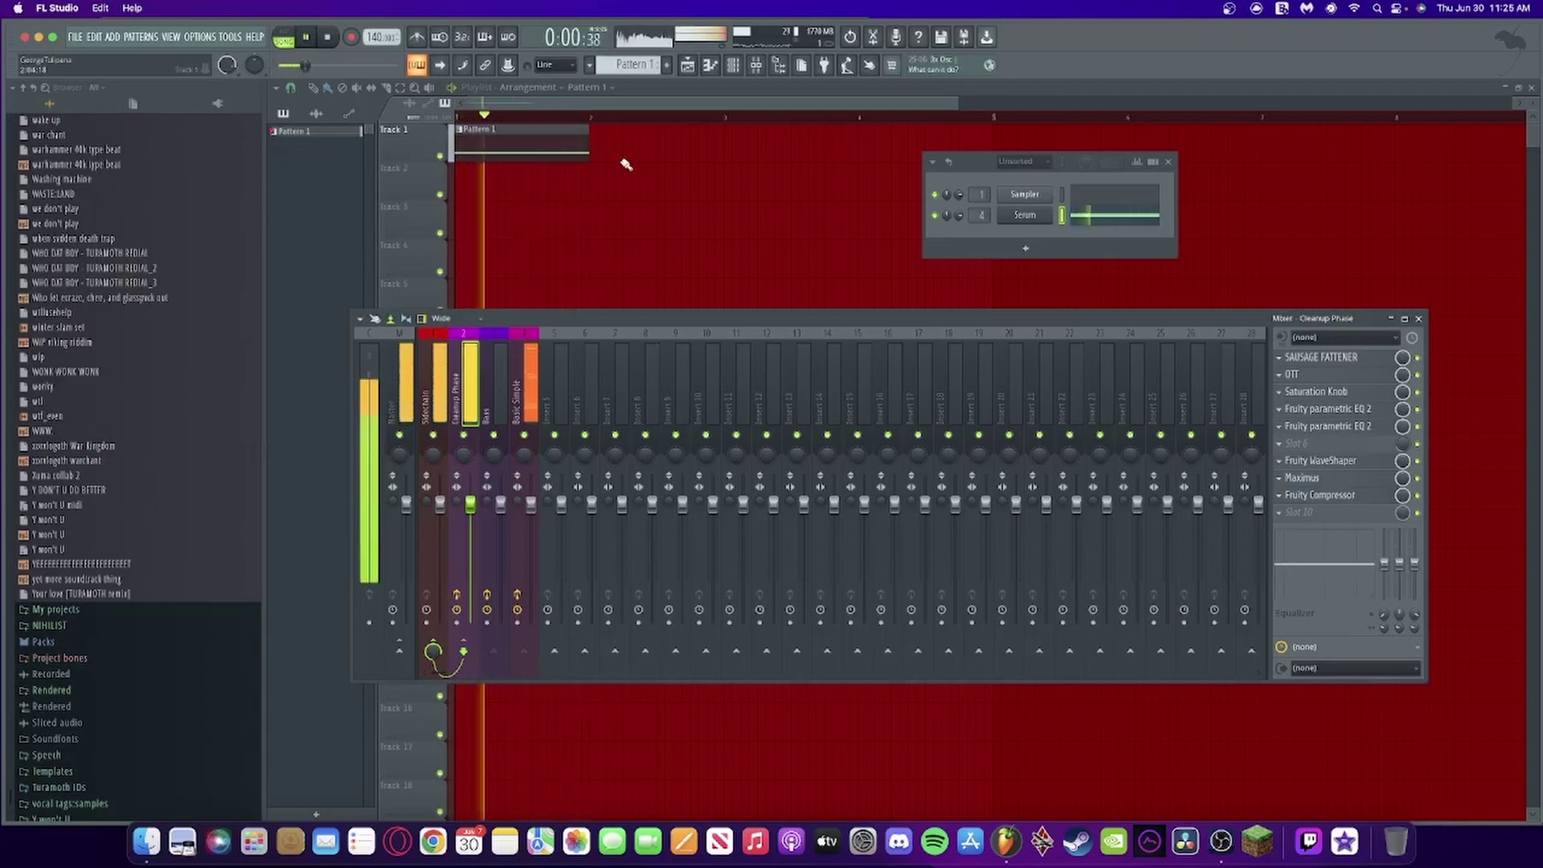
pyautogui.press('space')
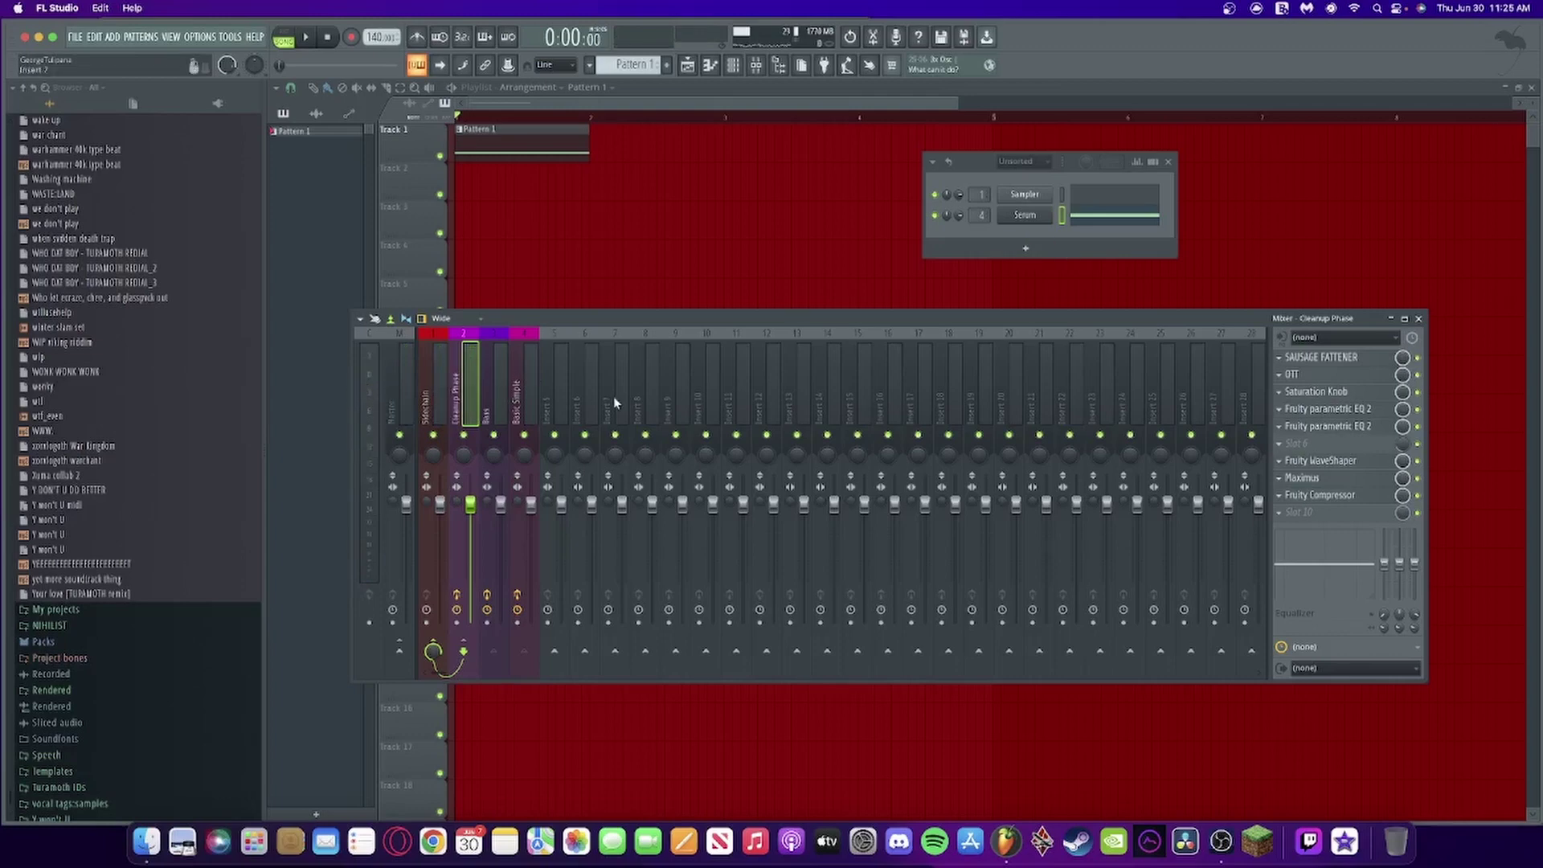
# Bypass Sausage Fattener and Saturation Knob on the Cleanup Phase track and audition the pattern
pyautogui.click(1418, 358)
pyautogui.click(1418, 392)
pyautogui.press('space')
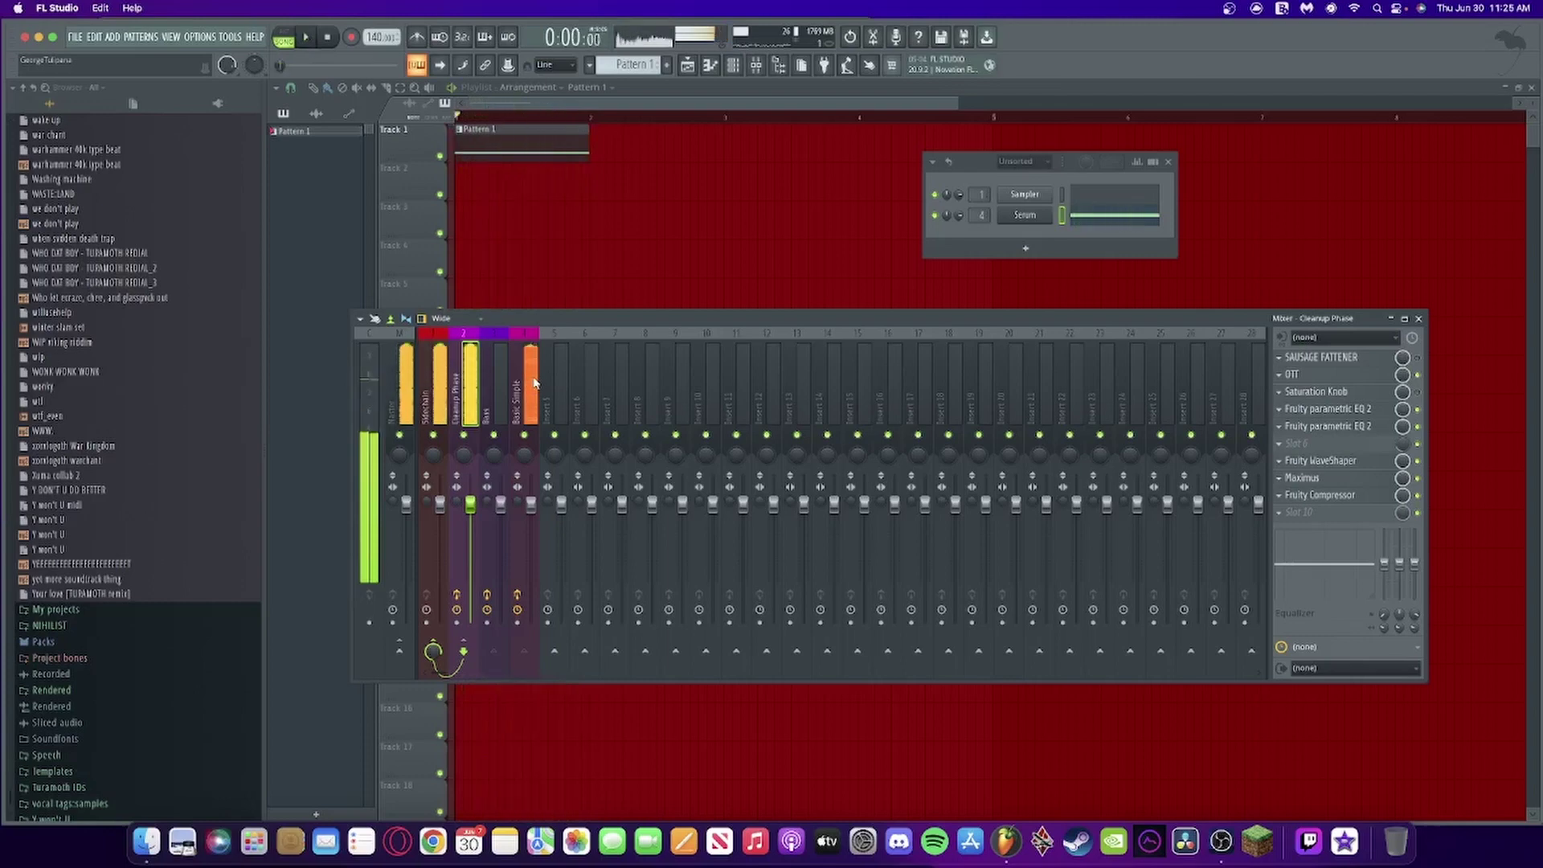
pyautogui.press('space')
# Compare the Basic Simple and Cleanup Phase effect chains, then route the Serum channel to mixer track 3, Bass, and audition it
pyautogui.click(535, 384)
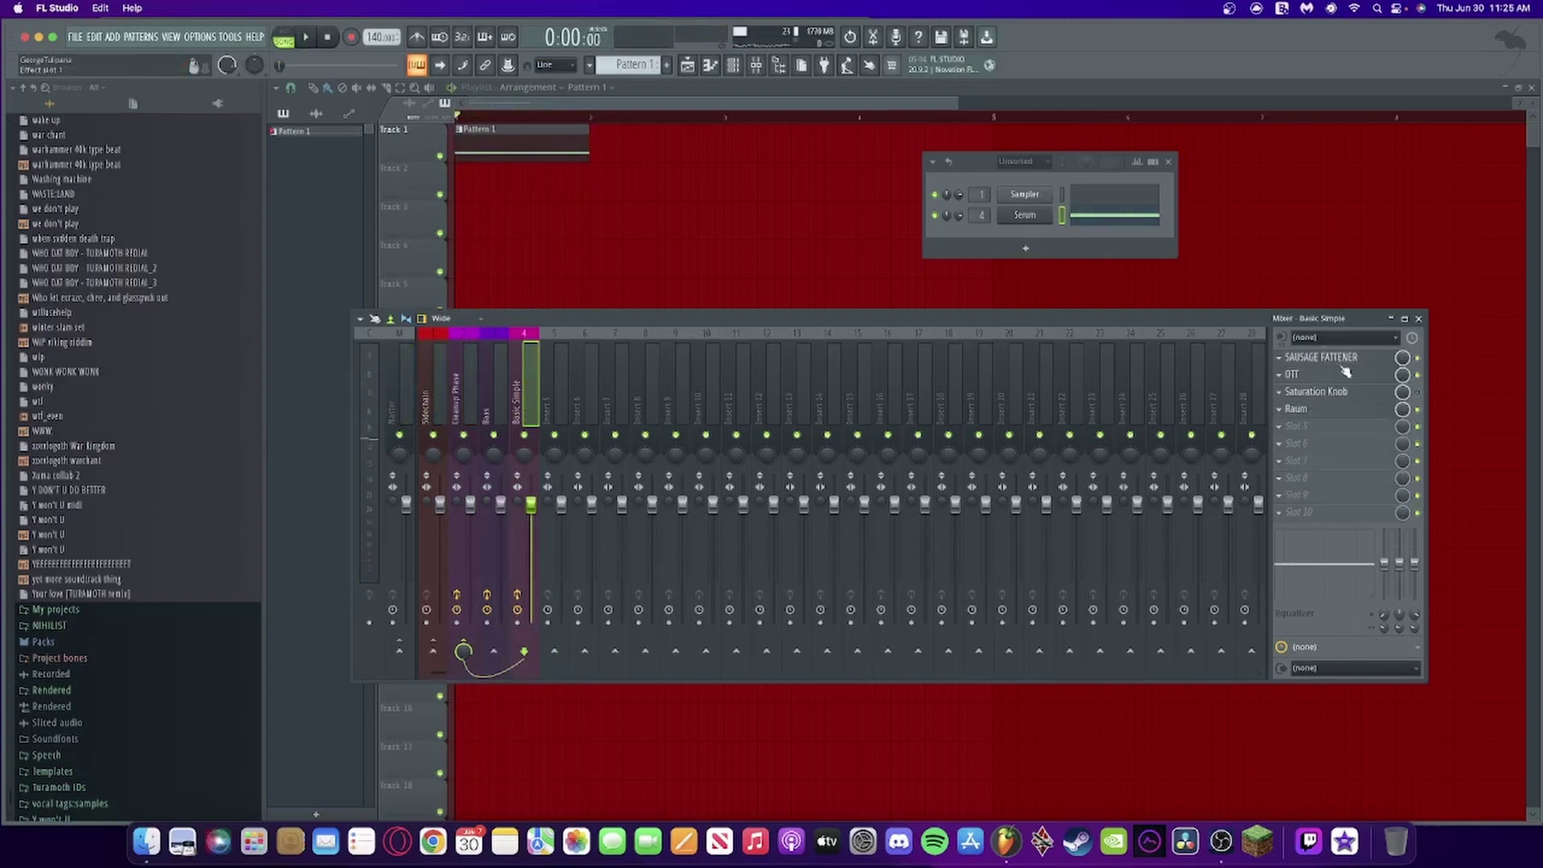
pyautogui.click(469, 412)
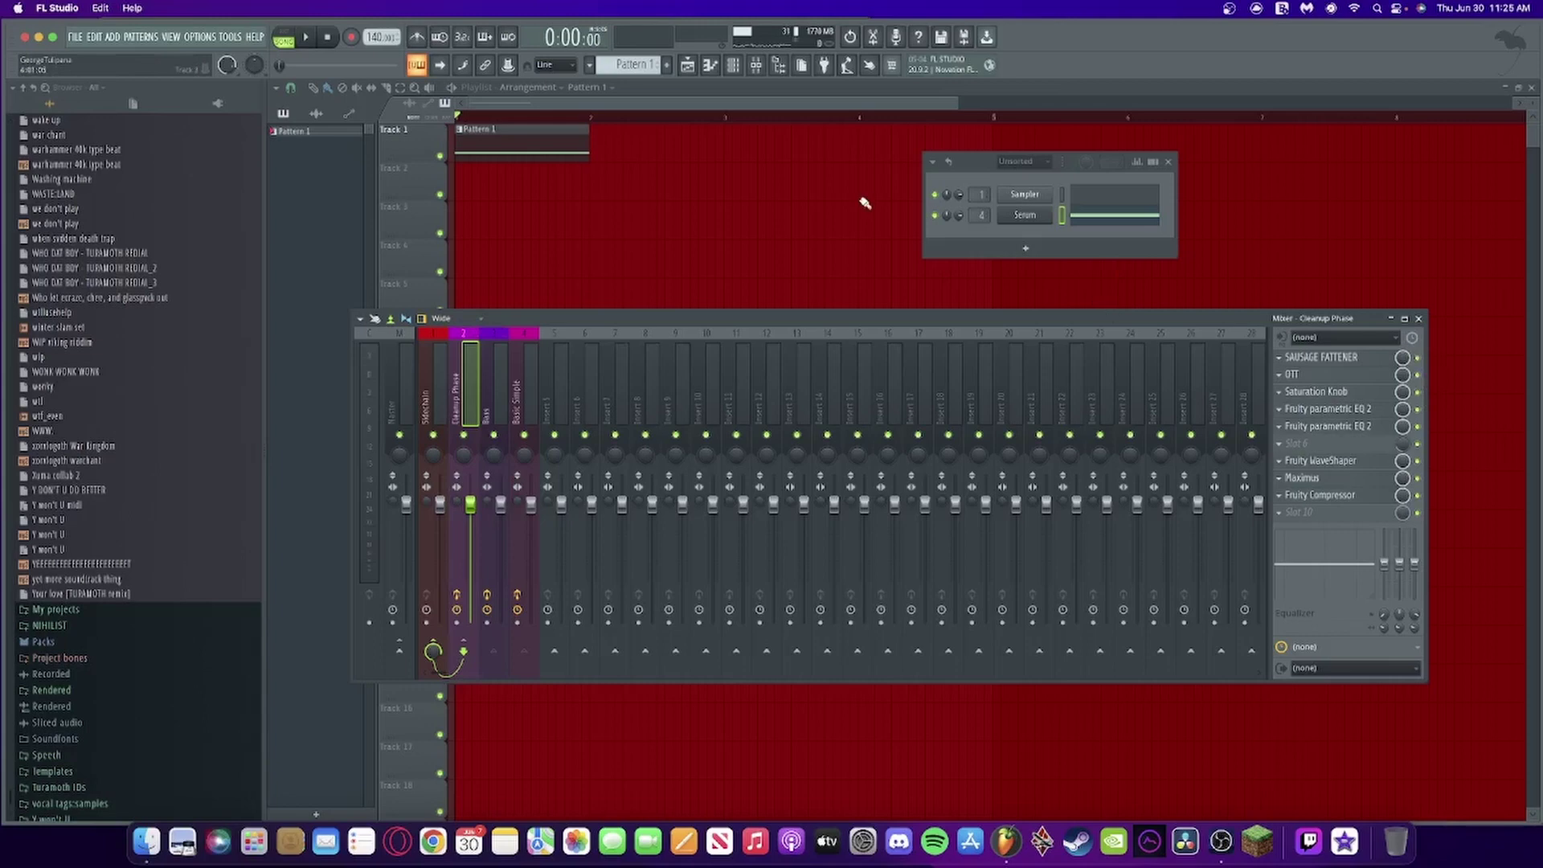
pyautogui.click(981, 216)
pyautogui.moveTo(981, 216); pyautogui.dragTo(980, 222)
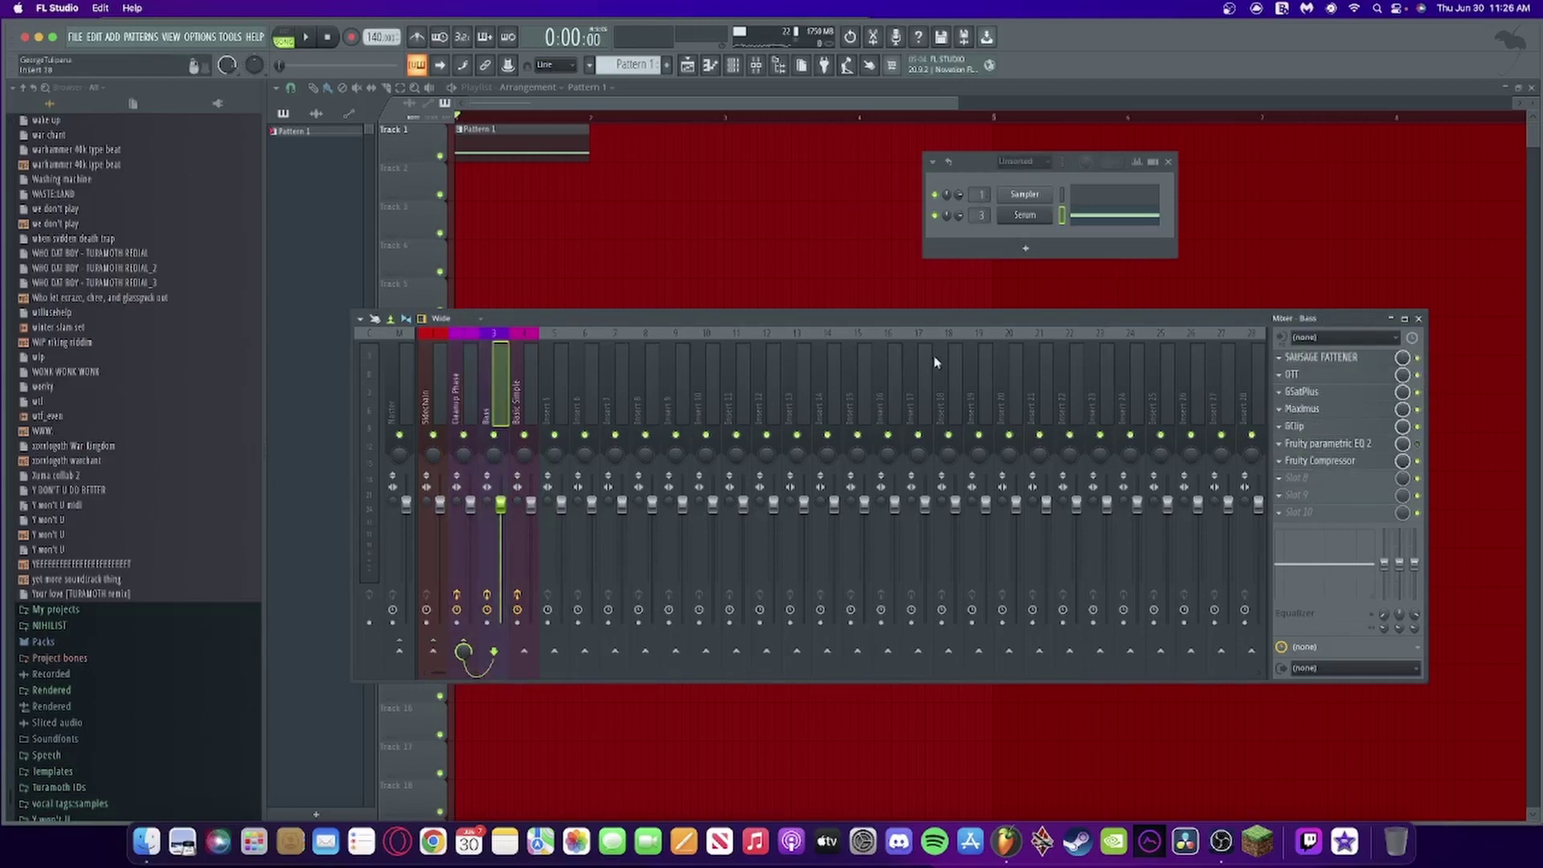
pyautogui.press('space')
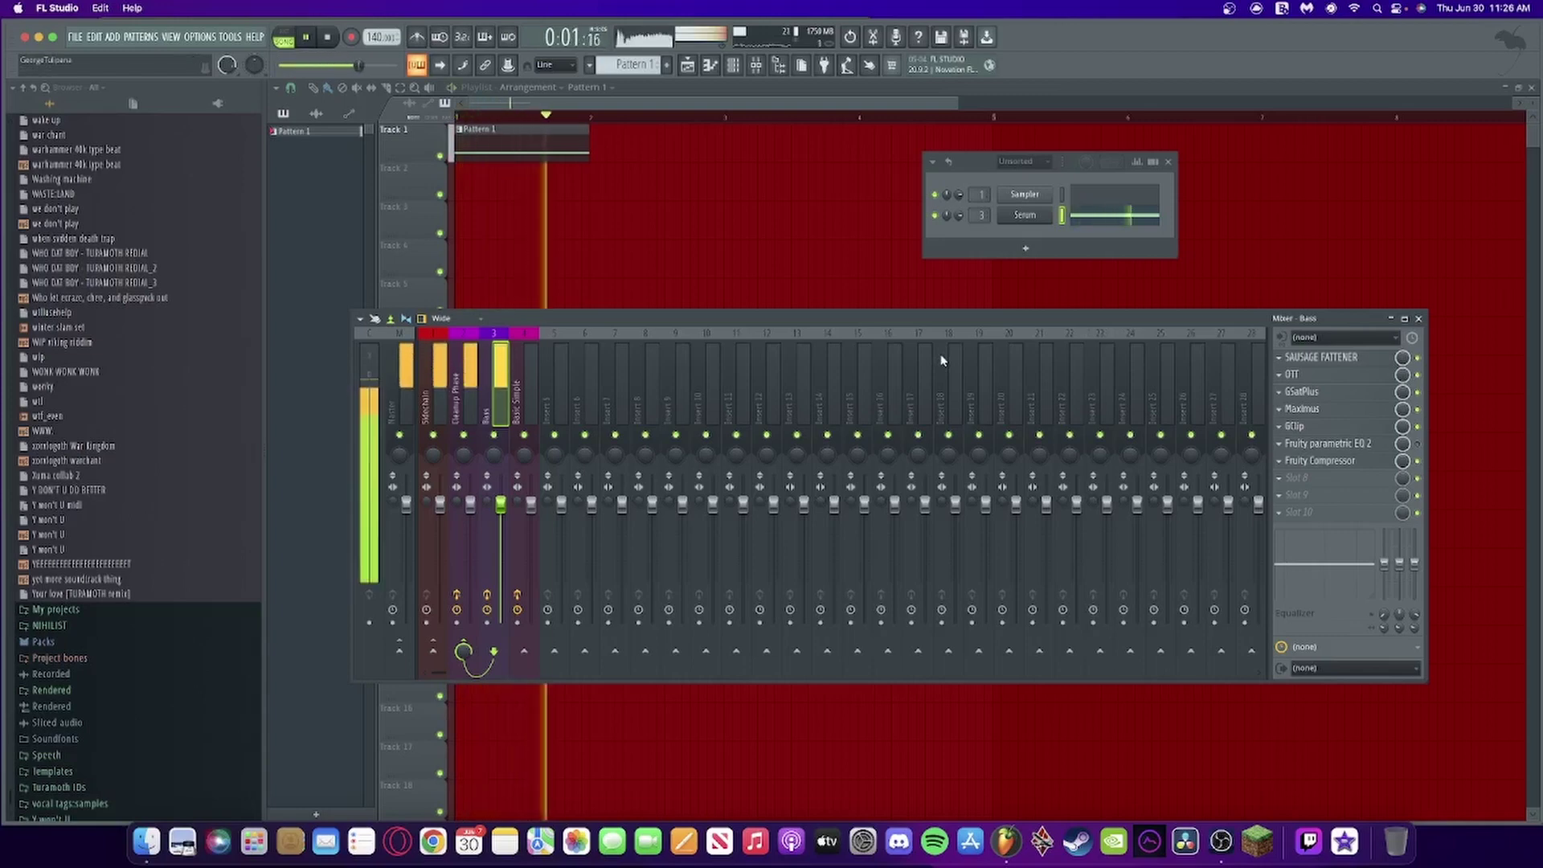
pyautogui.press('space')
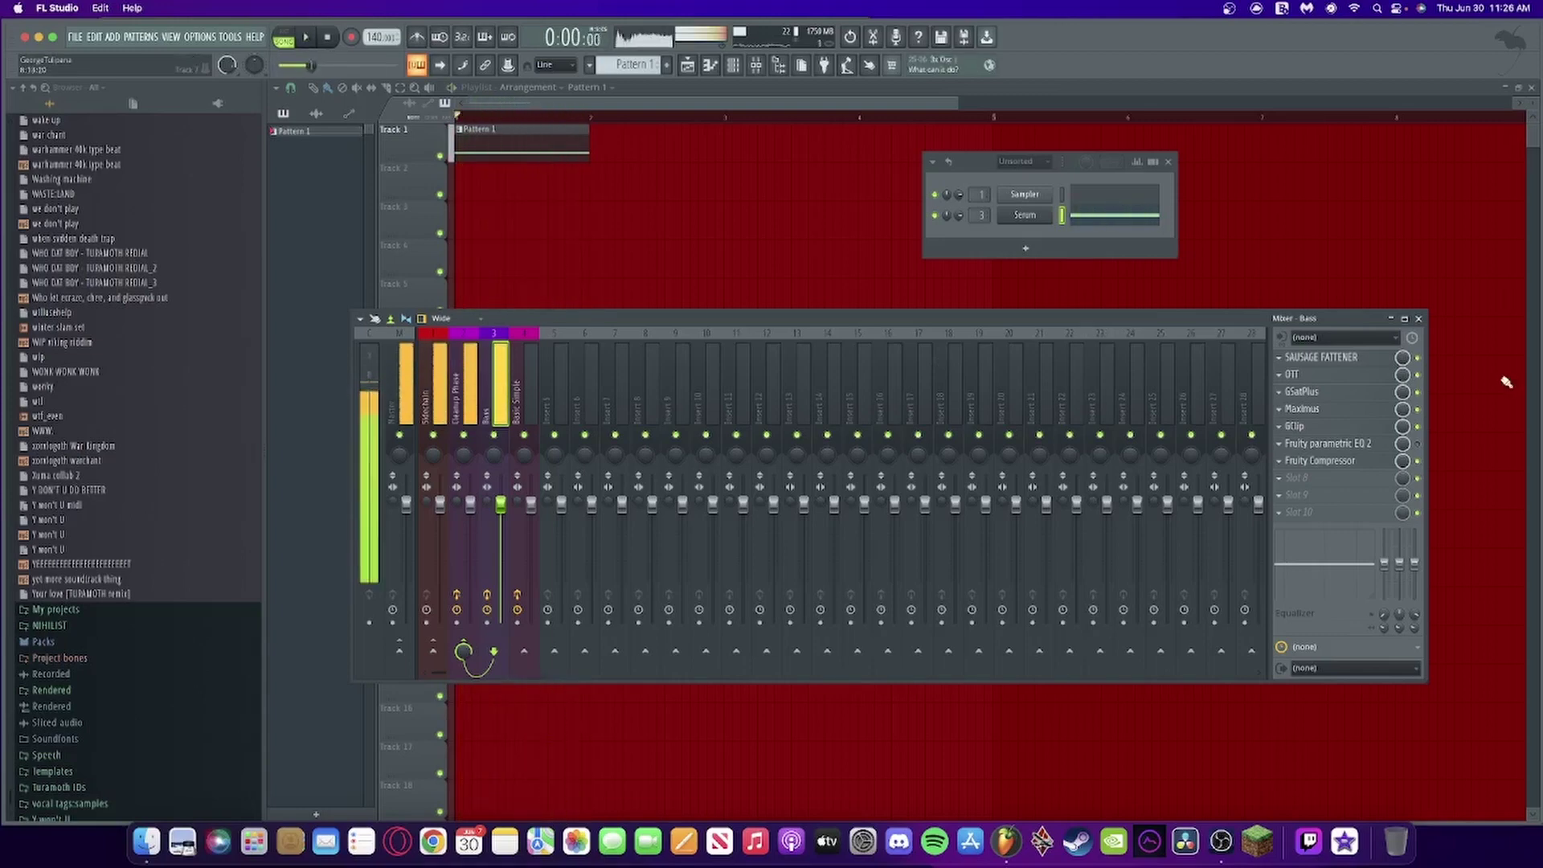
# Examine the Sausage Fattener's Fatness and Color values and the OTT settings on the Bass track
pyautogui.click(1380, 358)
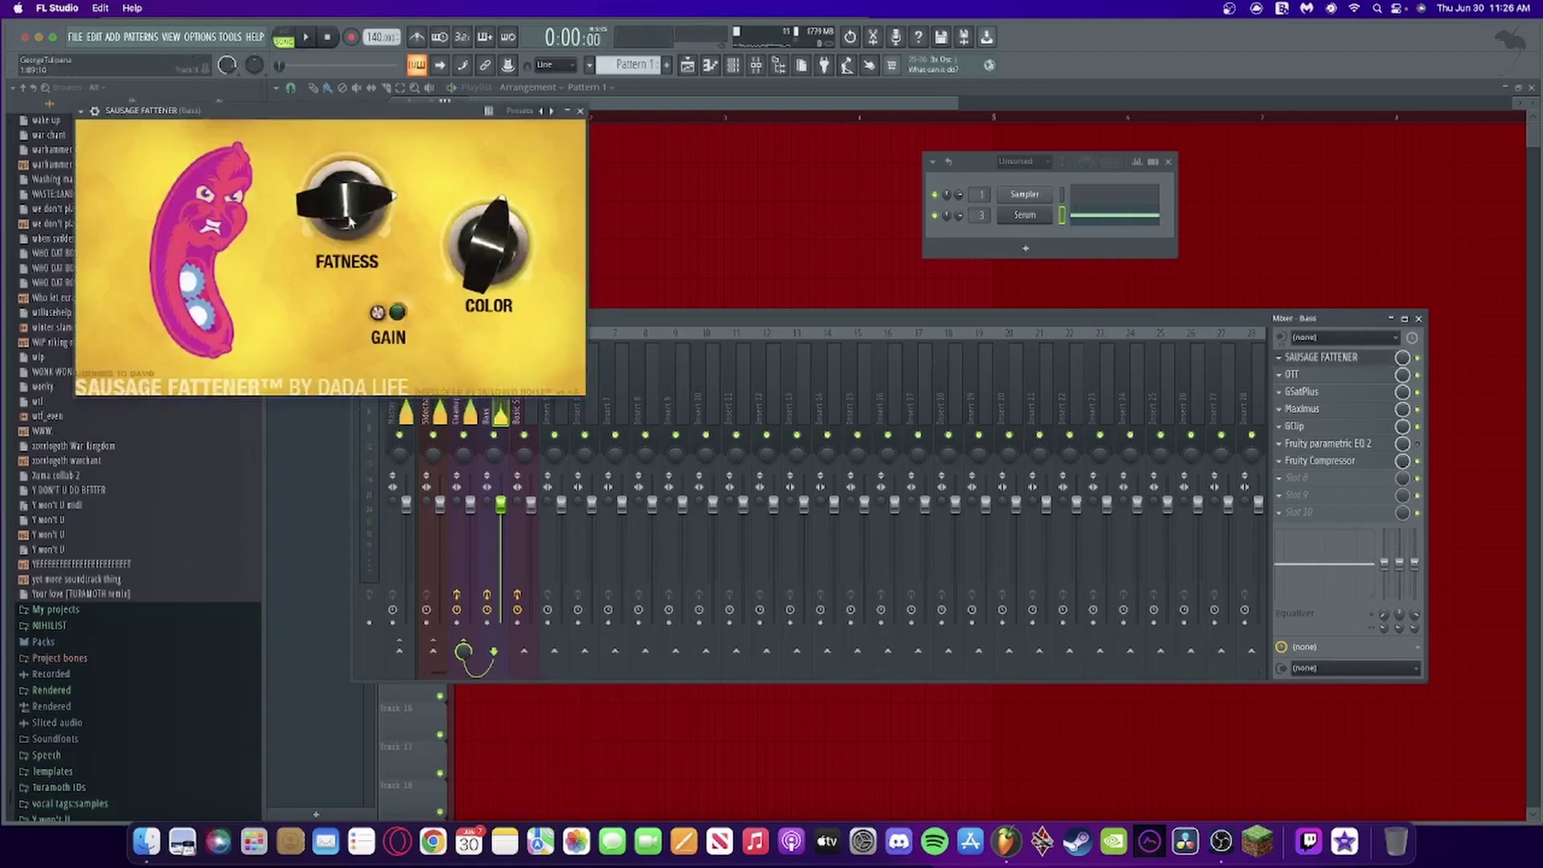
pyautogui.moveTo(363, 199); pyautogui.dragTo(359, 236)
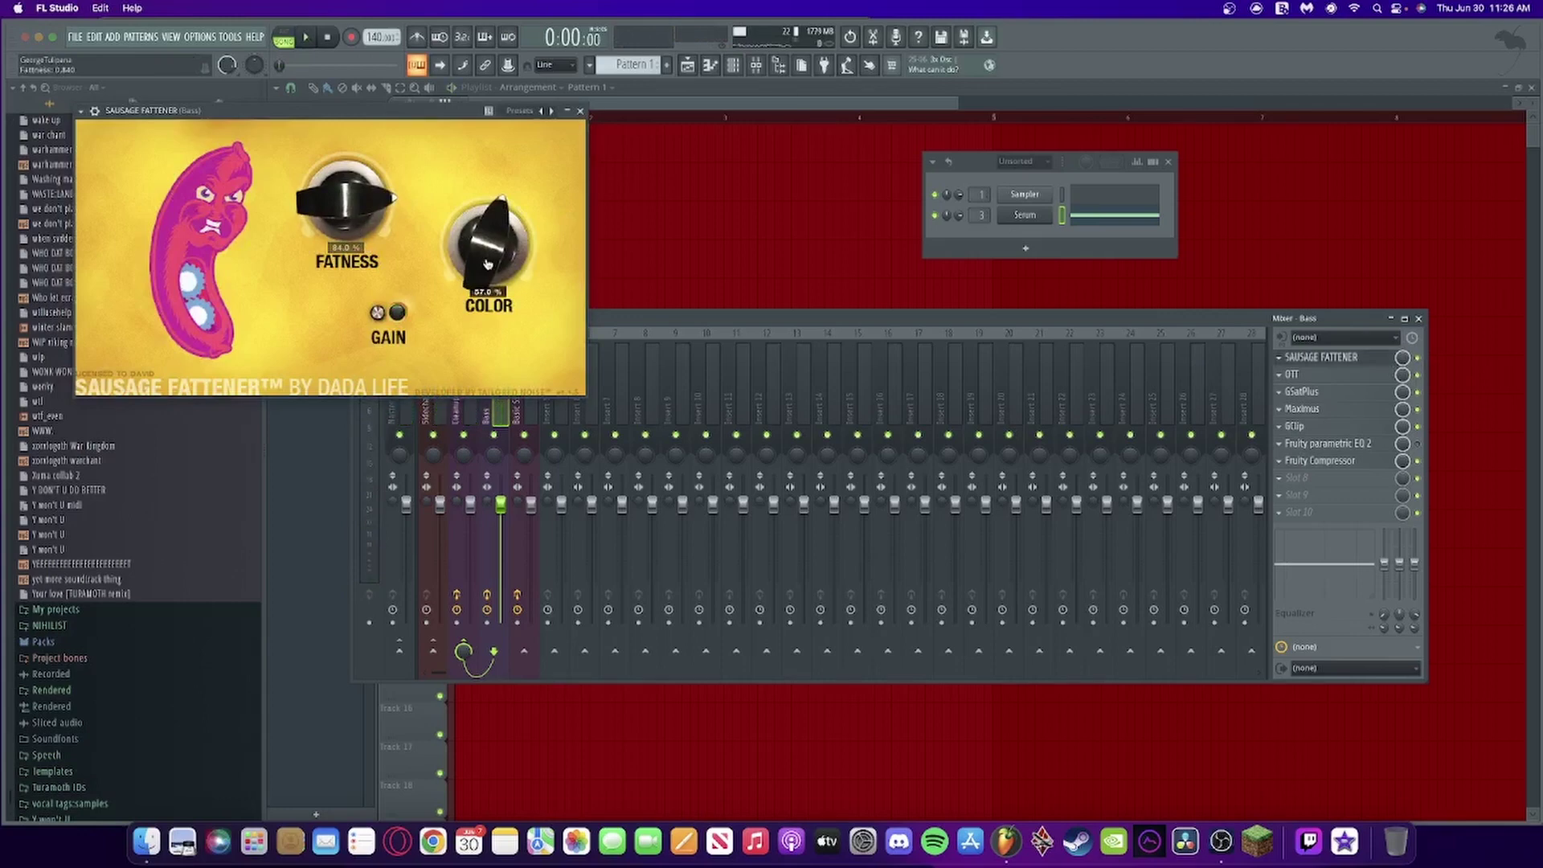
pyautogui.click(580, 111)
pyautogui.click(1322, 376)
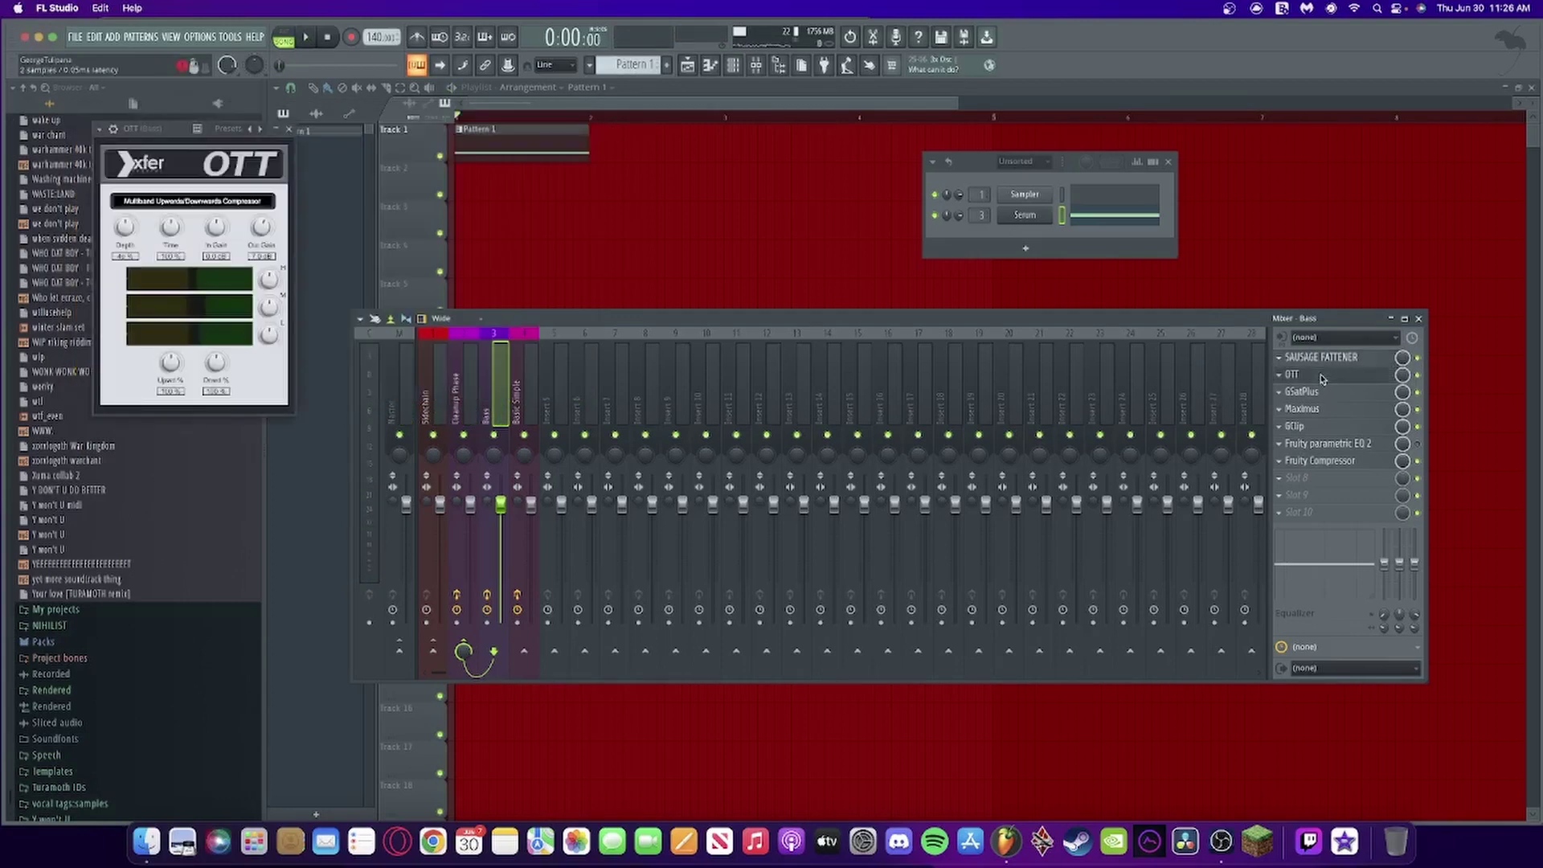
pyautogui.click(289, 130)
# Examine the GSatPlus saturation settings and the Maximus settings on the Bass track
pyautogui.click(1312, 394)
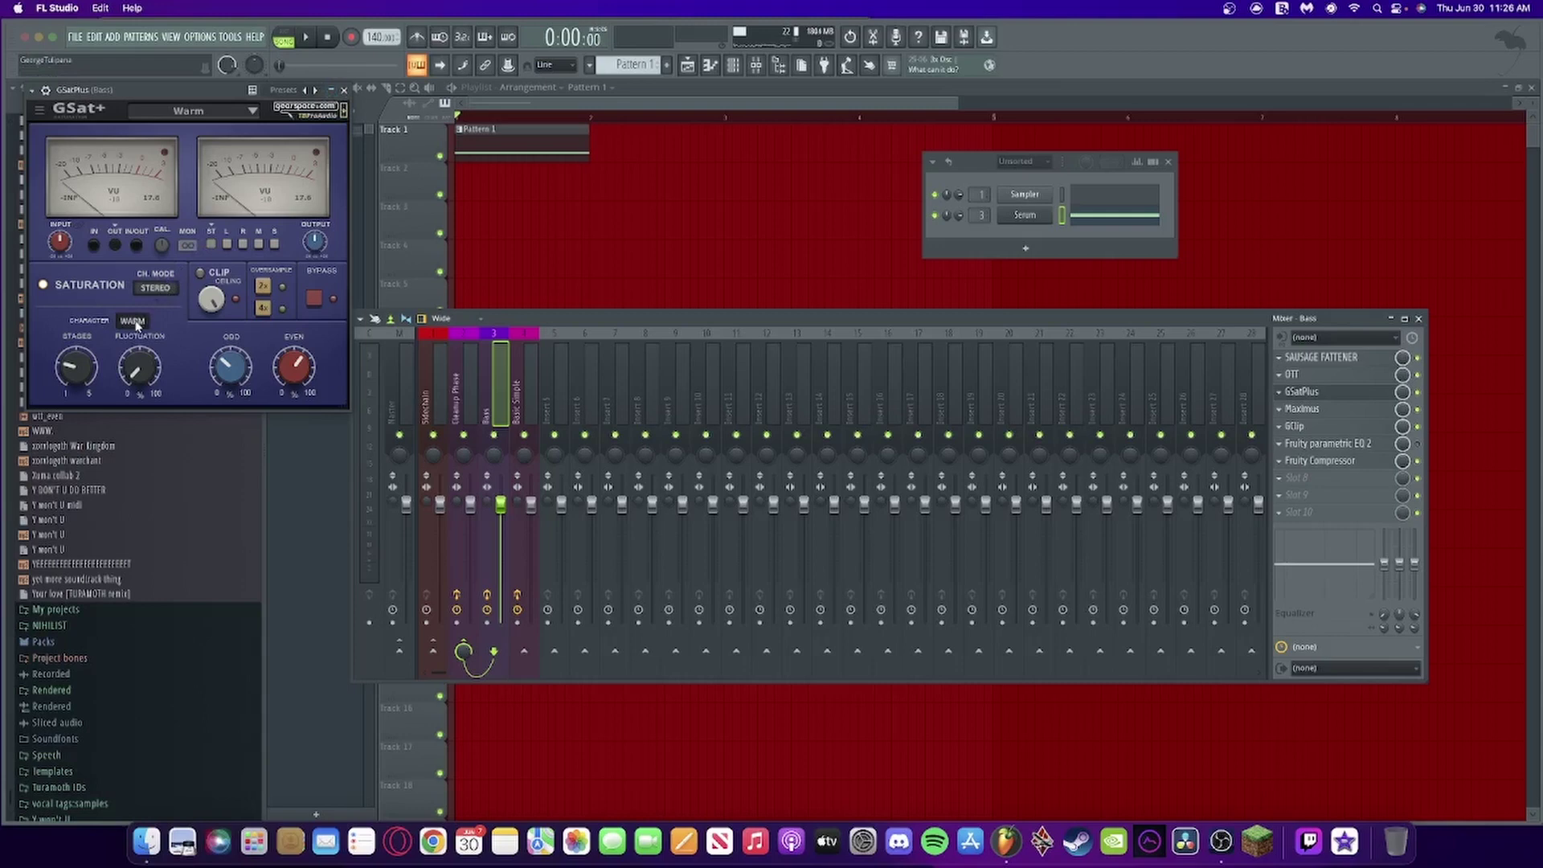
pyautogui.click(344, 89)
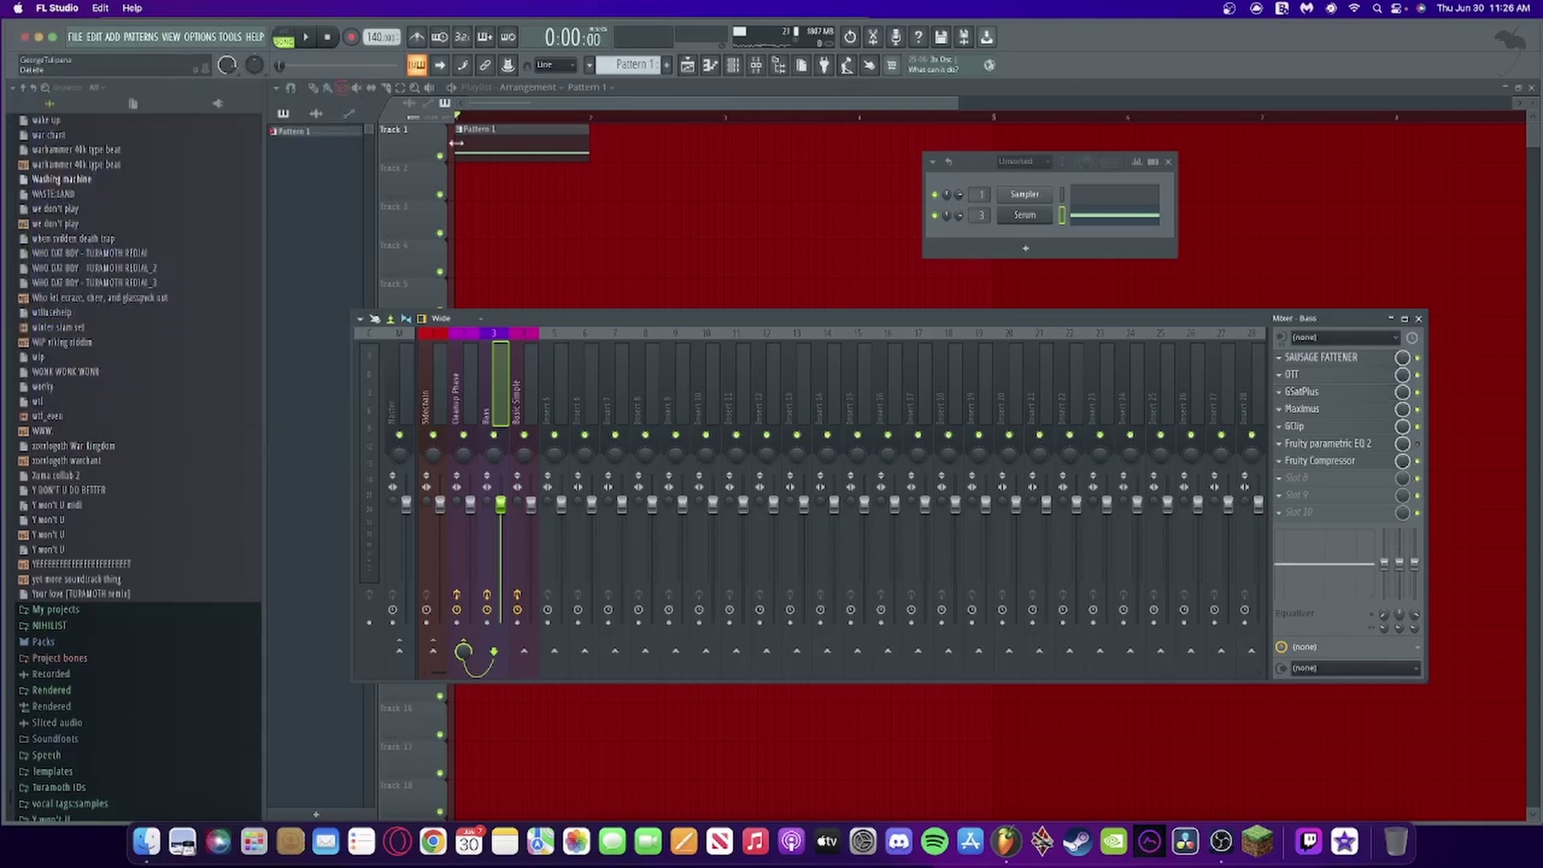
pyautogui.click(1330, 414)
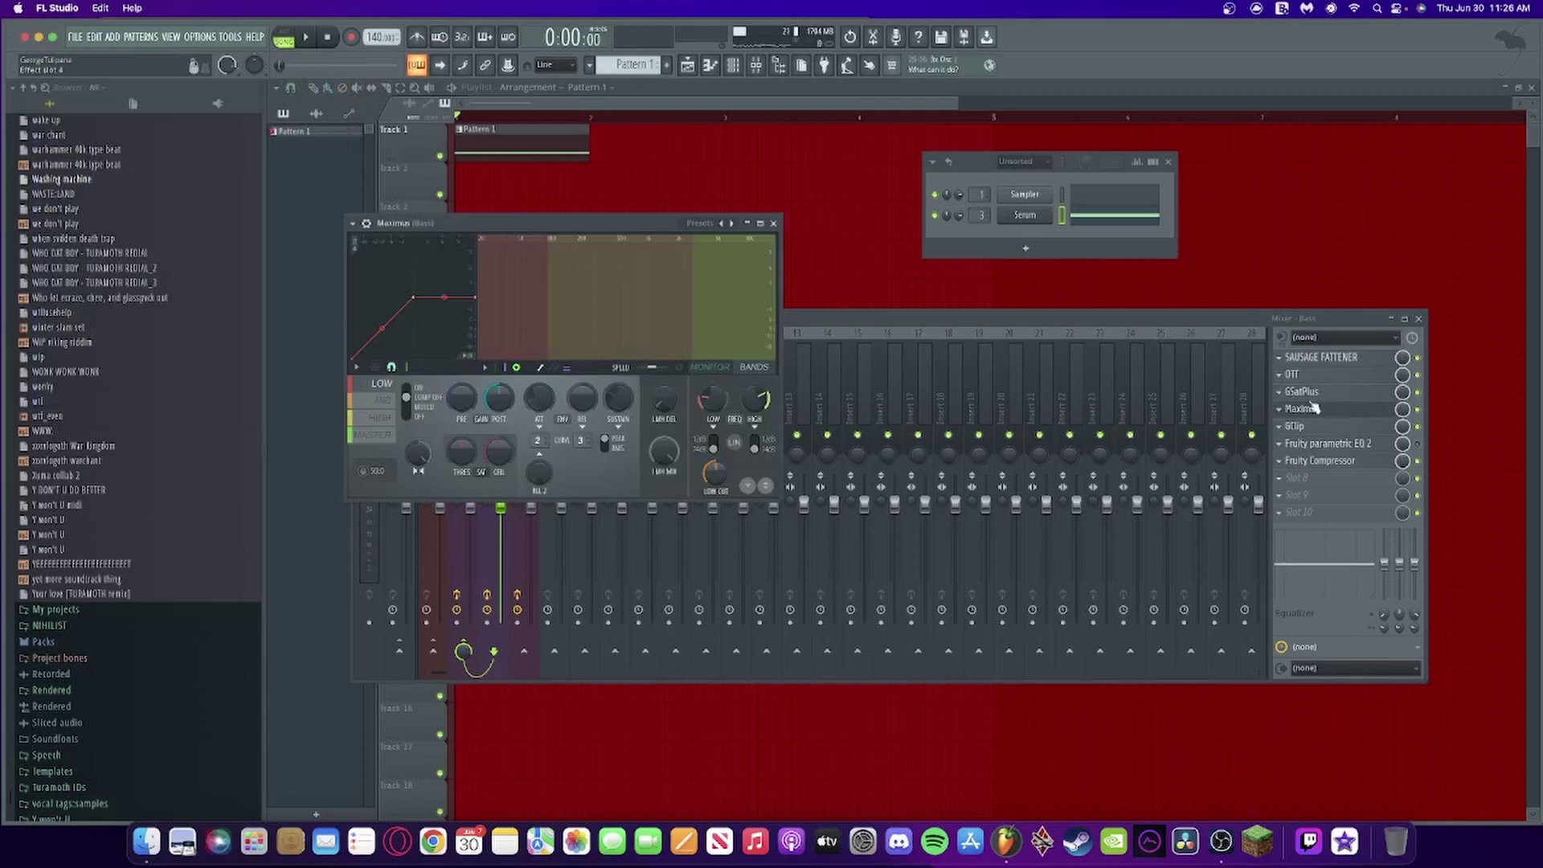
pyautogui.click(1355, 412)
# Examine the GClip and Fruity Compressor settings on the Bass track
pyautogui.click(1354, 427)
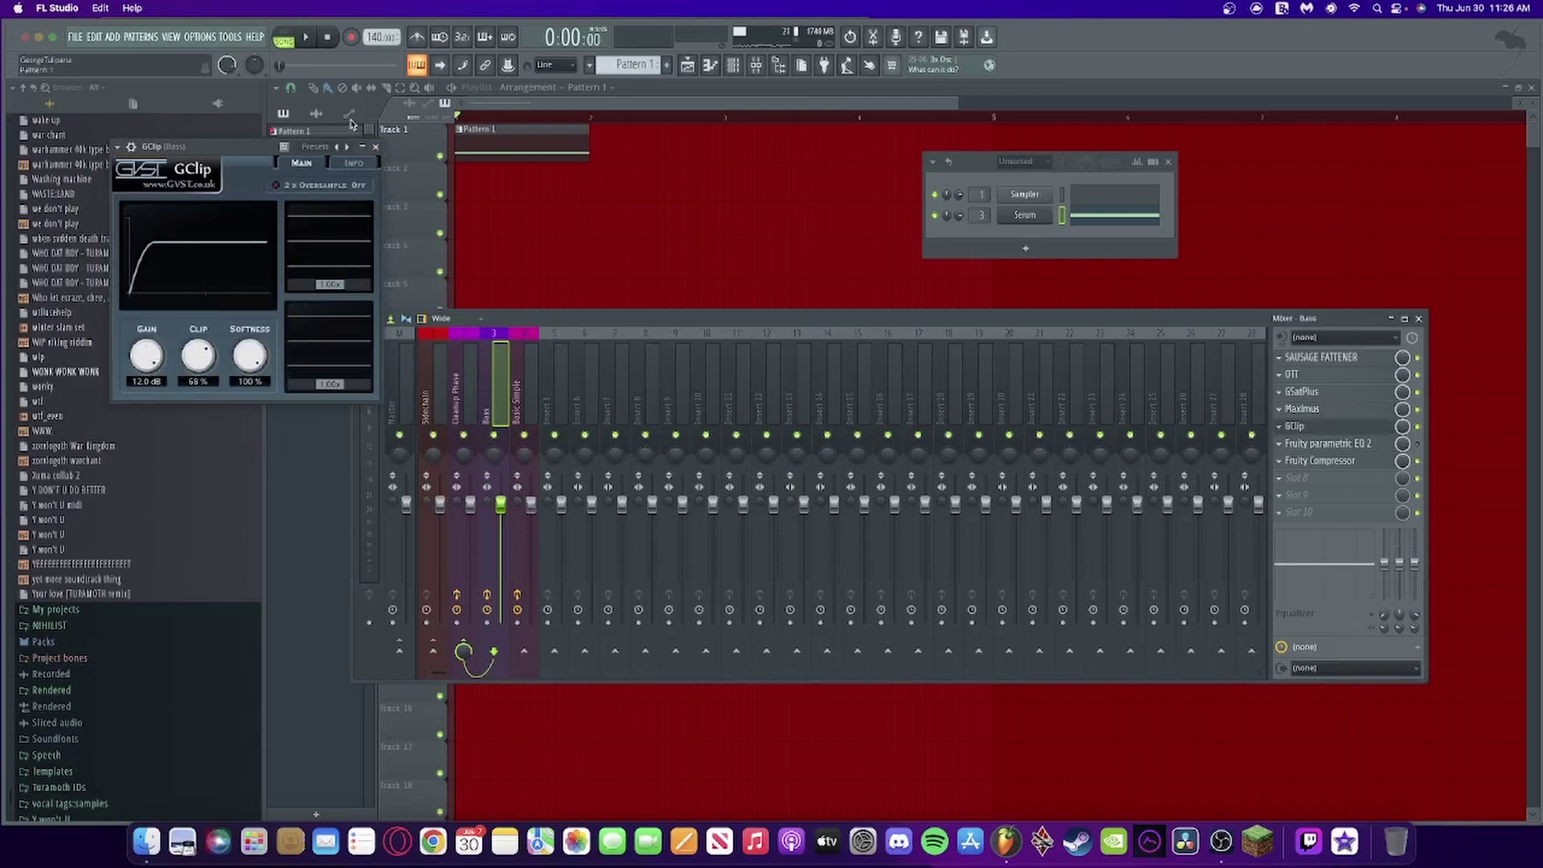
pyautogui.click(376, 147)
pyautogui.click(1358, 461)
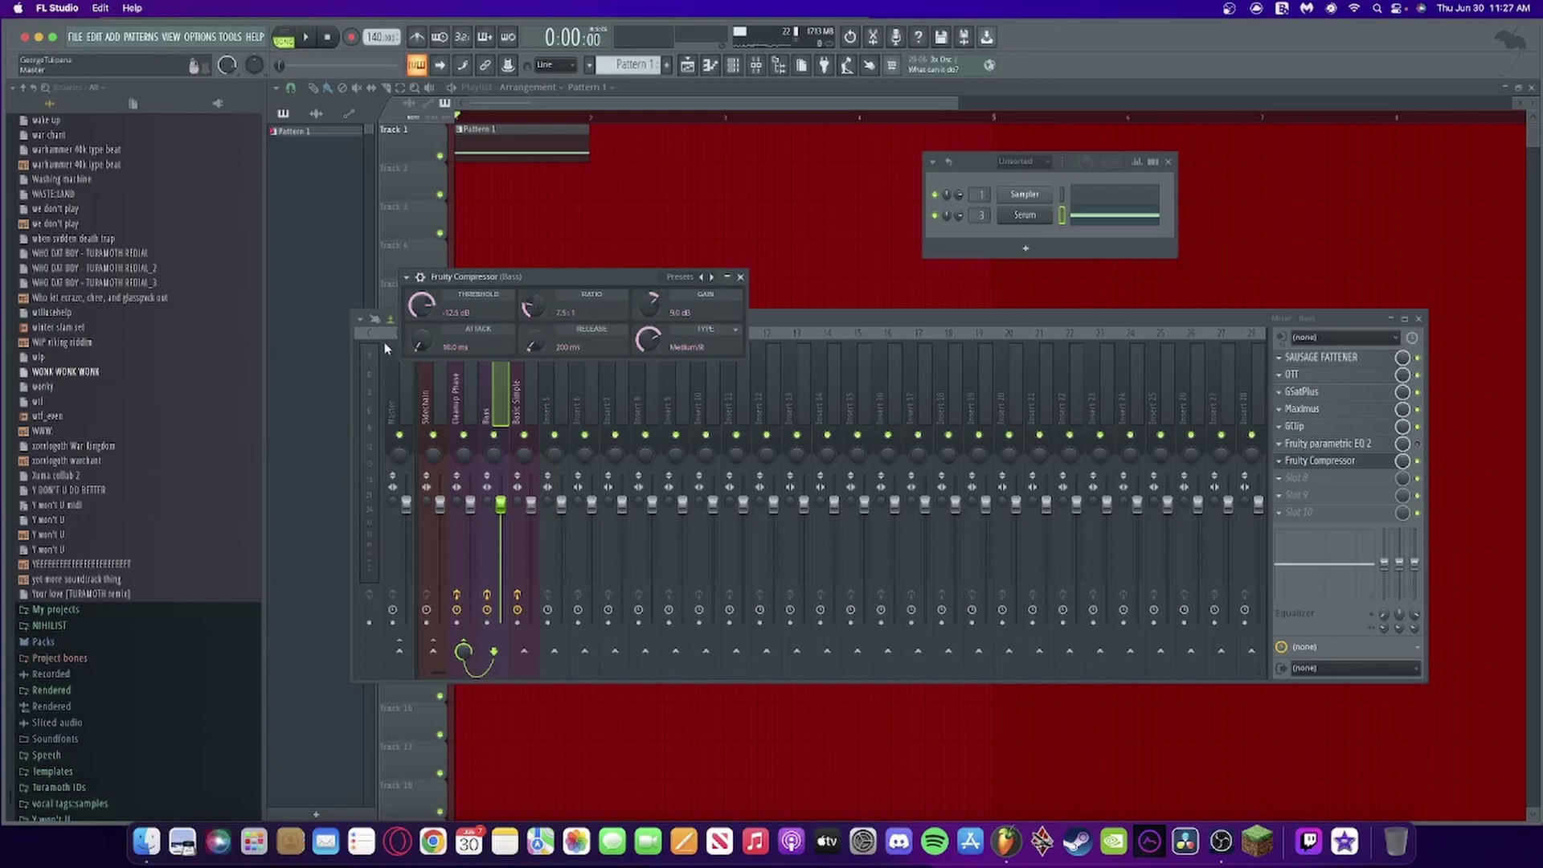
pyautogui.click(740, 278)
# Audition the Serum pattern through the Bass mixer chain and view the Cleanup Phase track during playback
pyautogui.press('space')
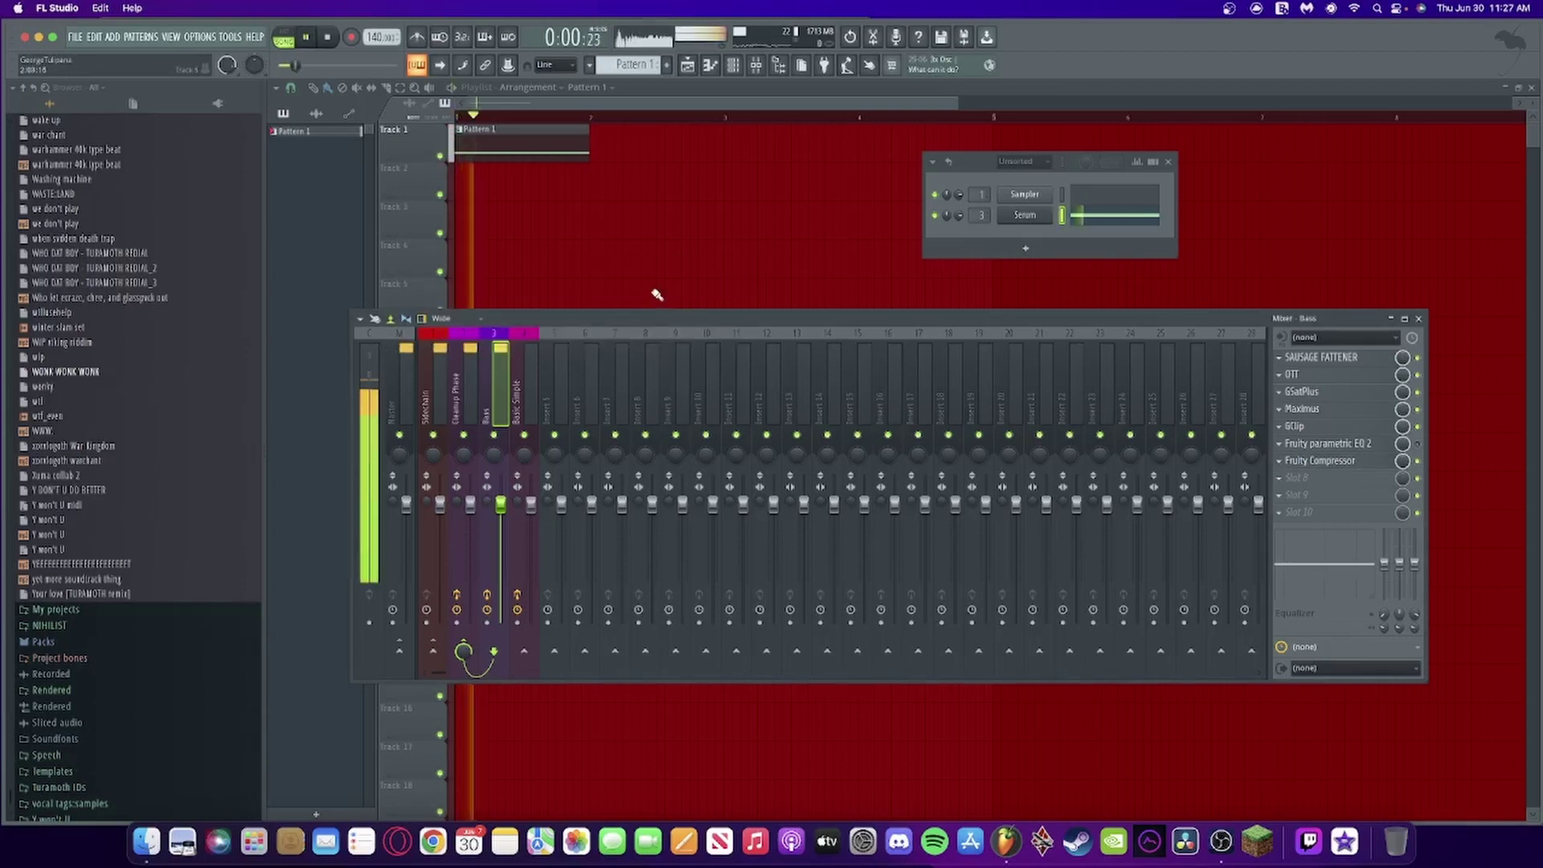
pyautogui.click(1025, 215)
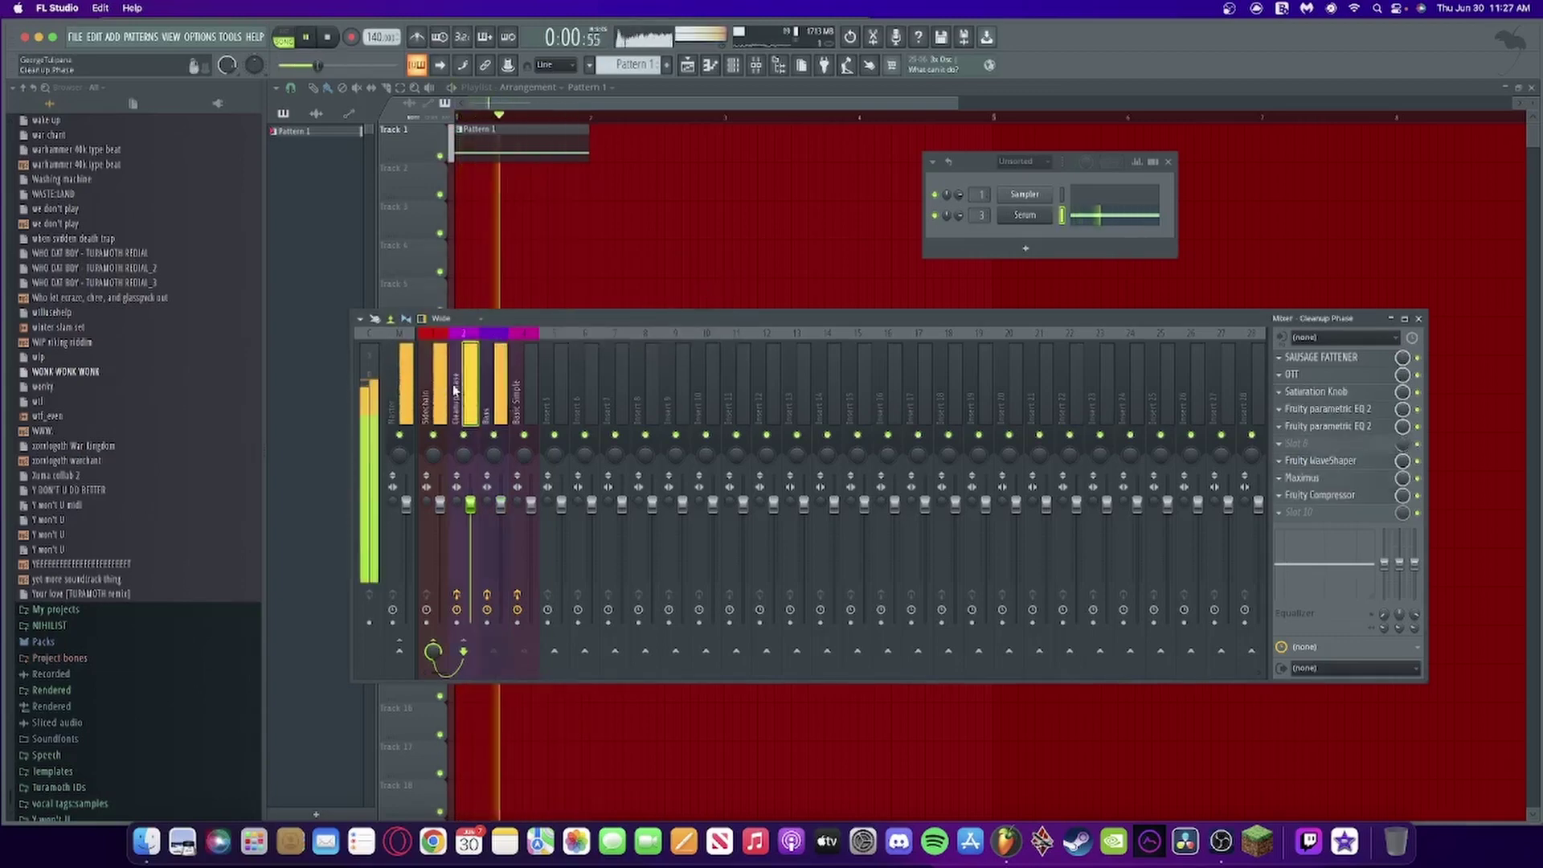
pyautogui.press('space')
# Open the Serum synth and audition the bass while sweeping the Switch Up macro up and back down to 0
pyautogui.click(1027, 216)
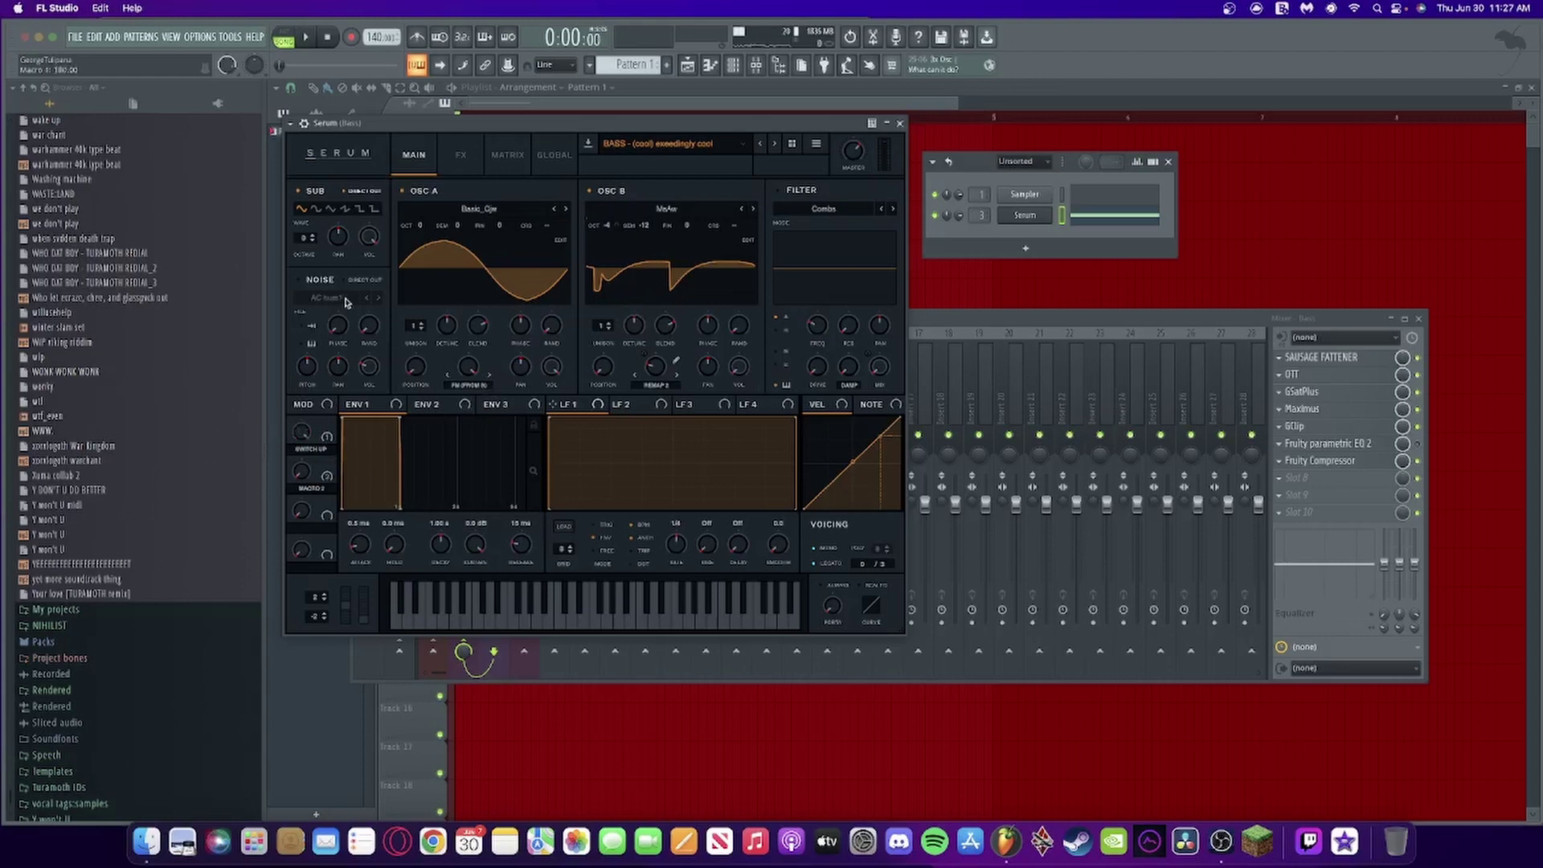
pyautogui.press('space')
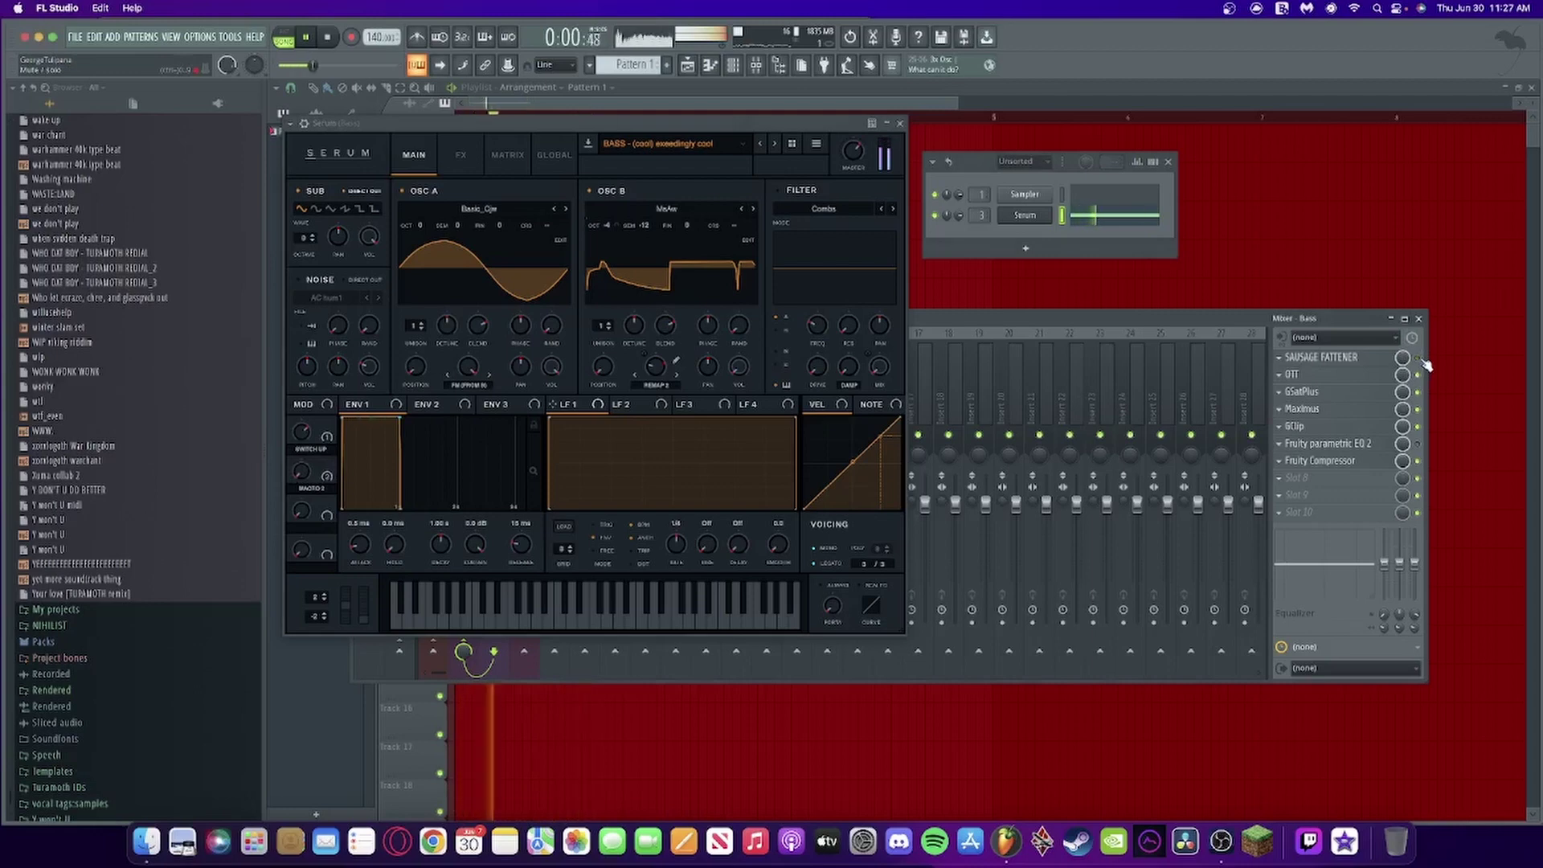
pyautogui.moveTo(295, 436); pyautogui.dragTo(306, 445)
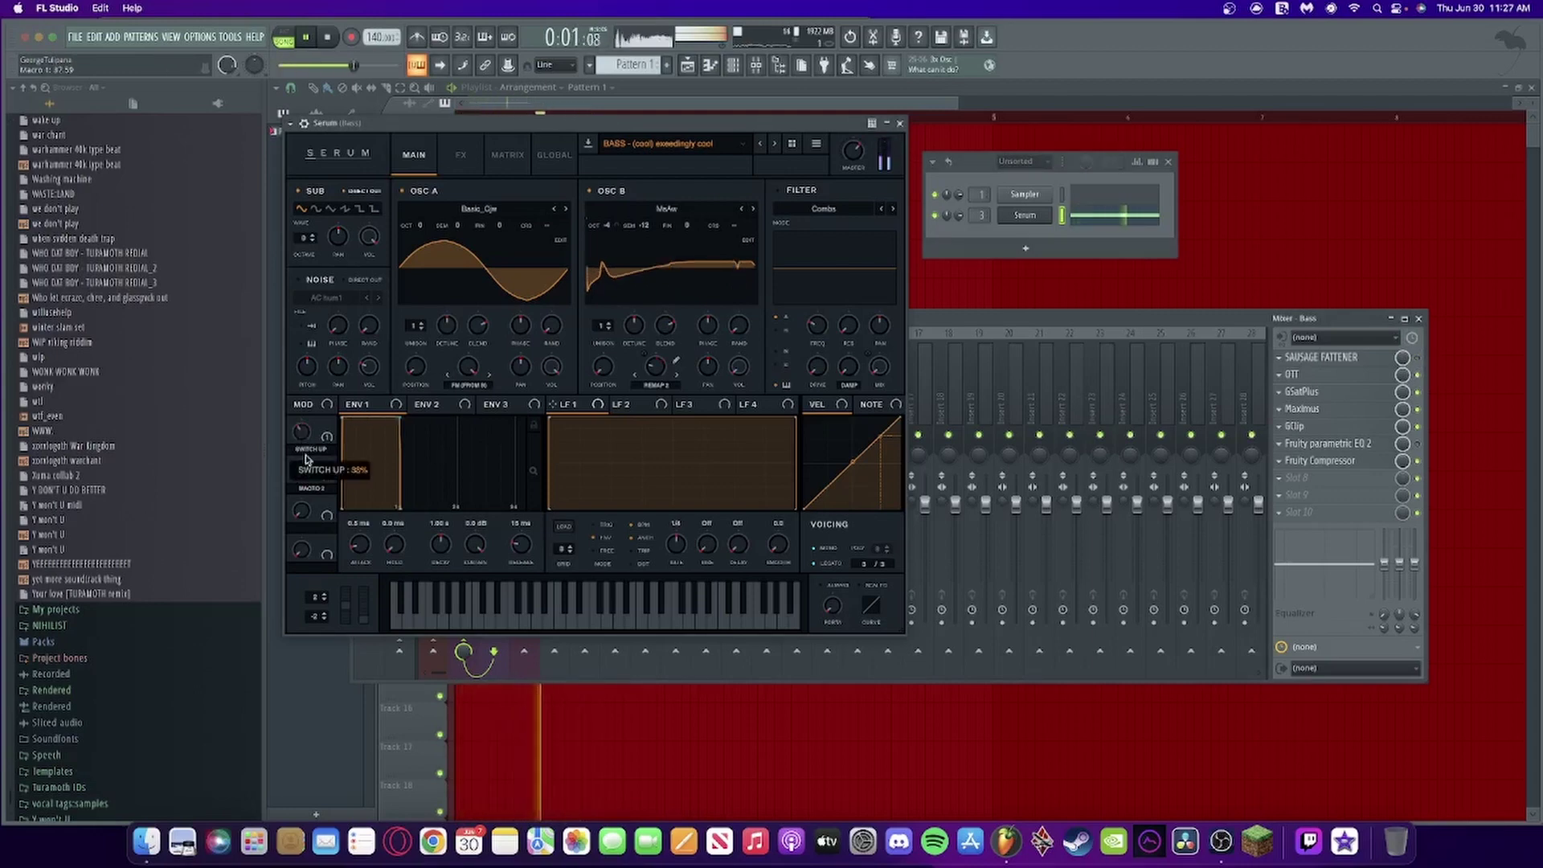
pyautogui.moveTo(306, 445); pyautogui.dragTo(308, 515)
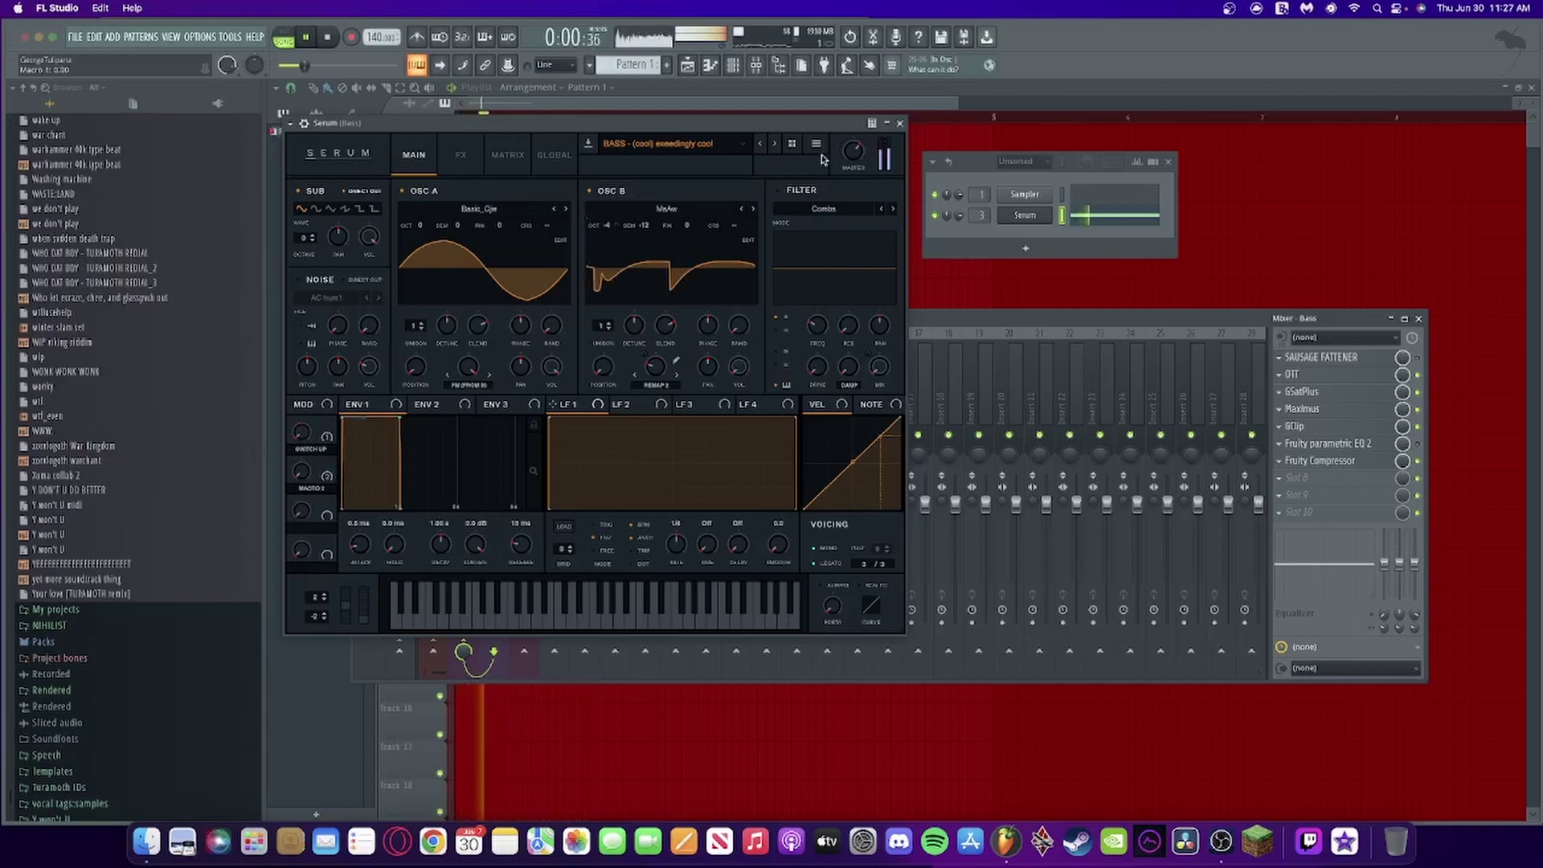
# Replace Osc B's wavetable with Acid from the Analog folder, then adjust its warp amount and the Switch Up macro during playback
pyautogui.click(754, 209)
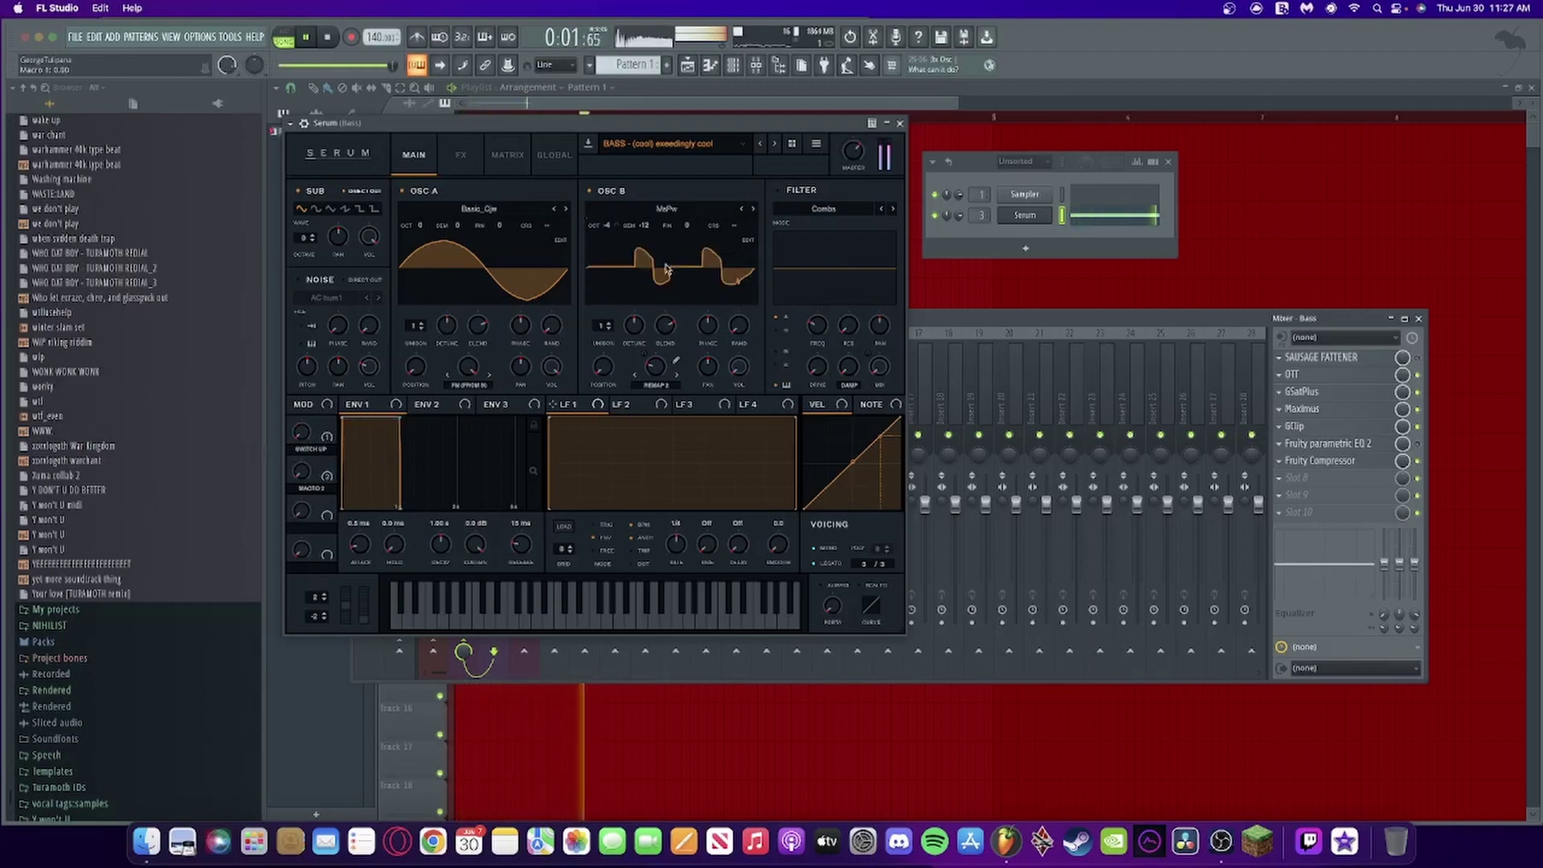
pyautogui.moveTo(656, 367); pyautogui.dragTo(649, 430)
pyautogui.click(643, 209)
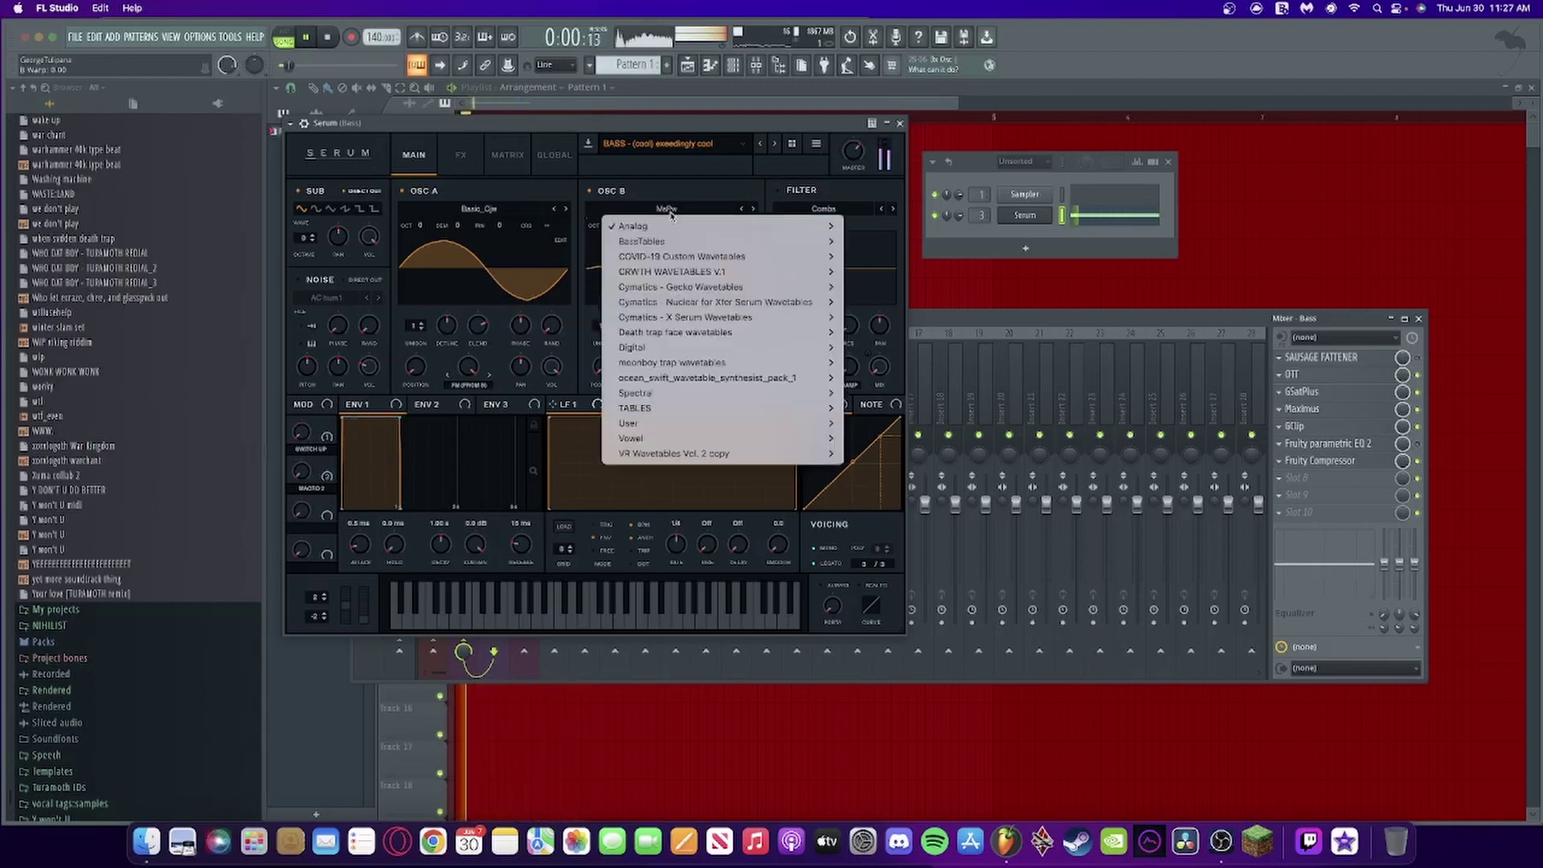
pyautogui.moveTo(707, 226)
pyautogui.click(920, 198)
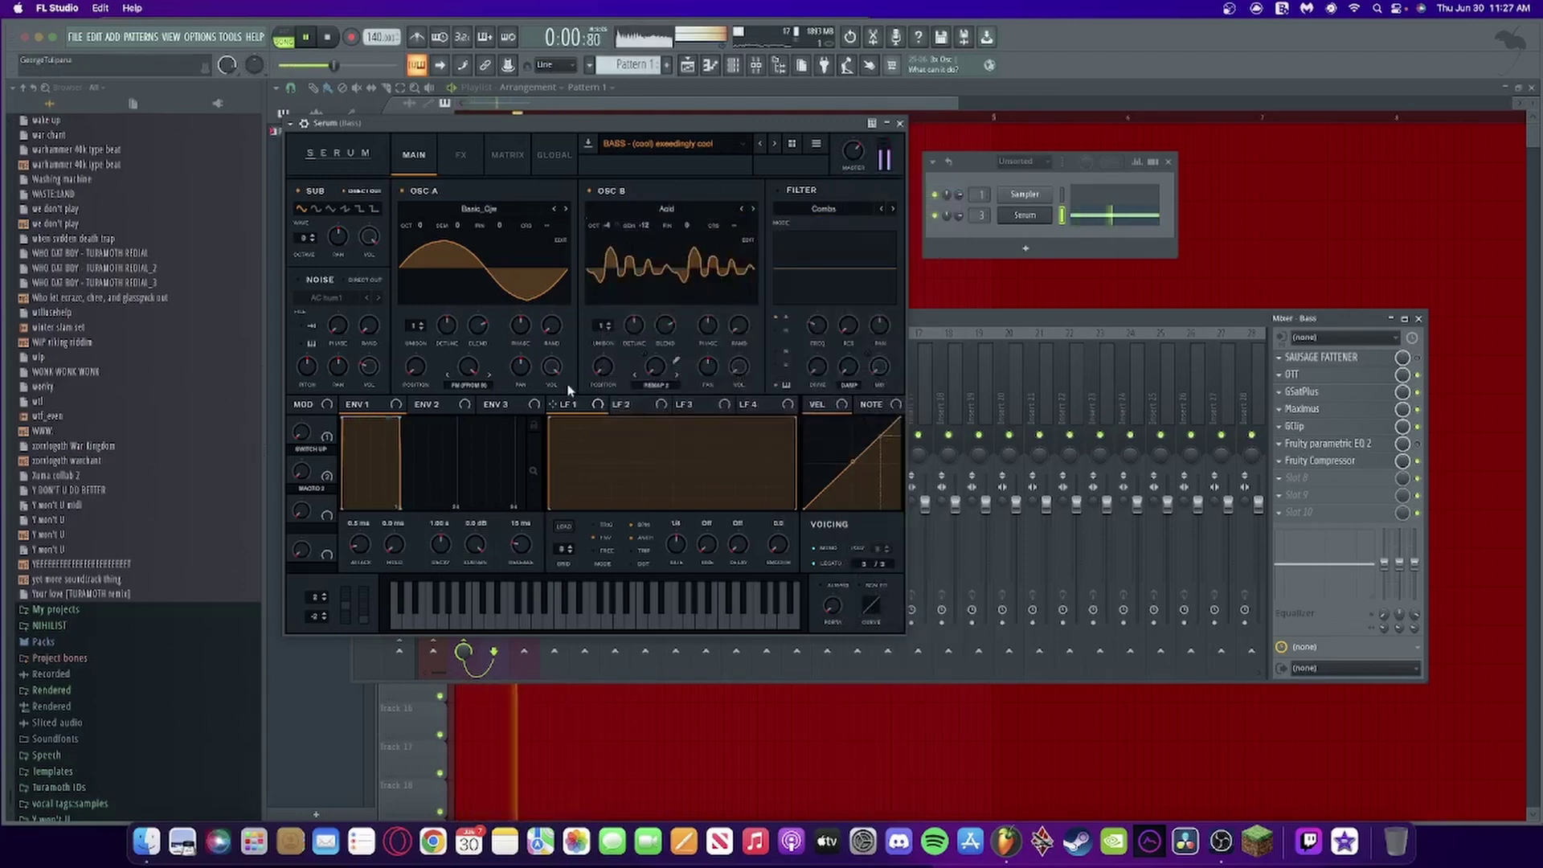
pyautogui.moveTo(656, 368); pyautogui.dragTo(654, 346)
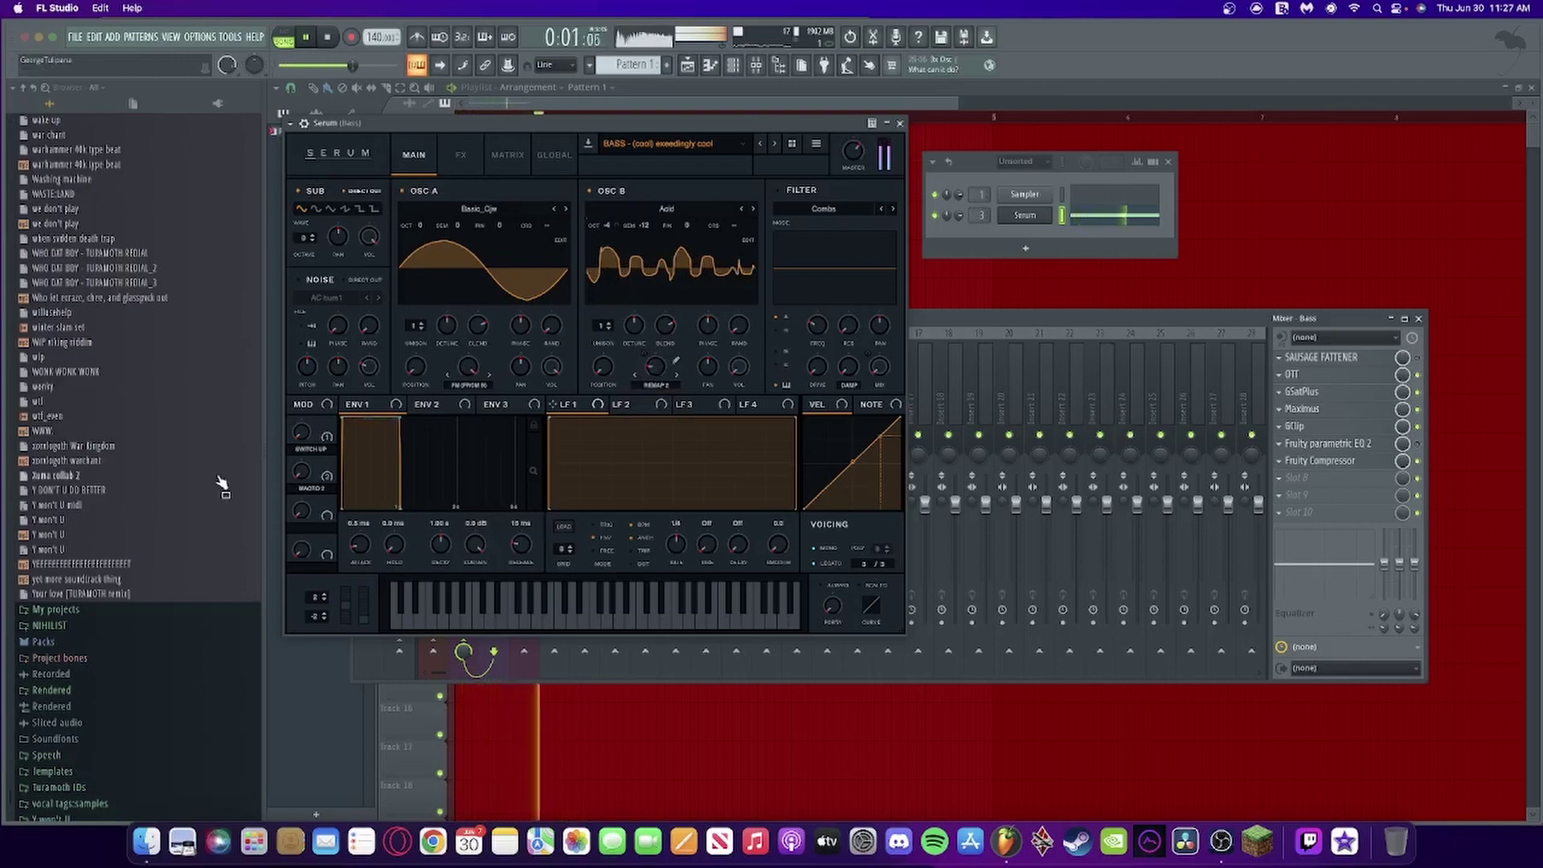
pyautogui.moveTo(306, 430); pyautogui.dragTo(293, 467)
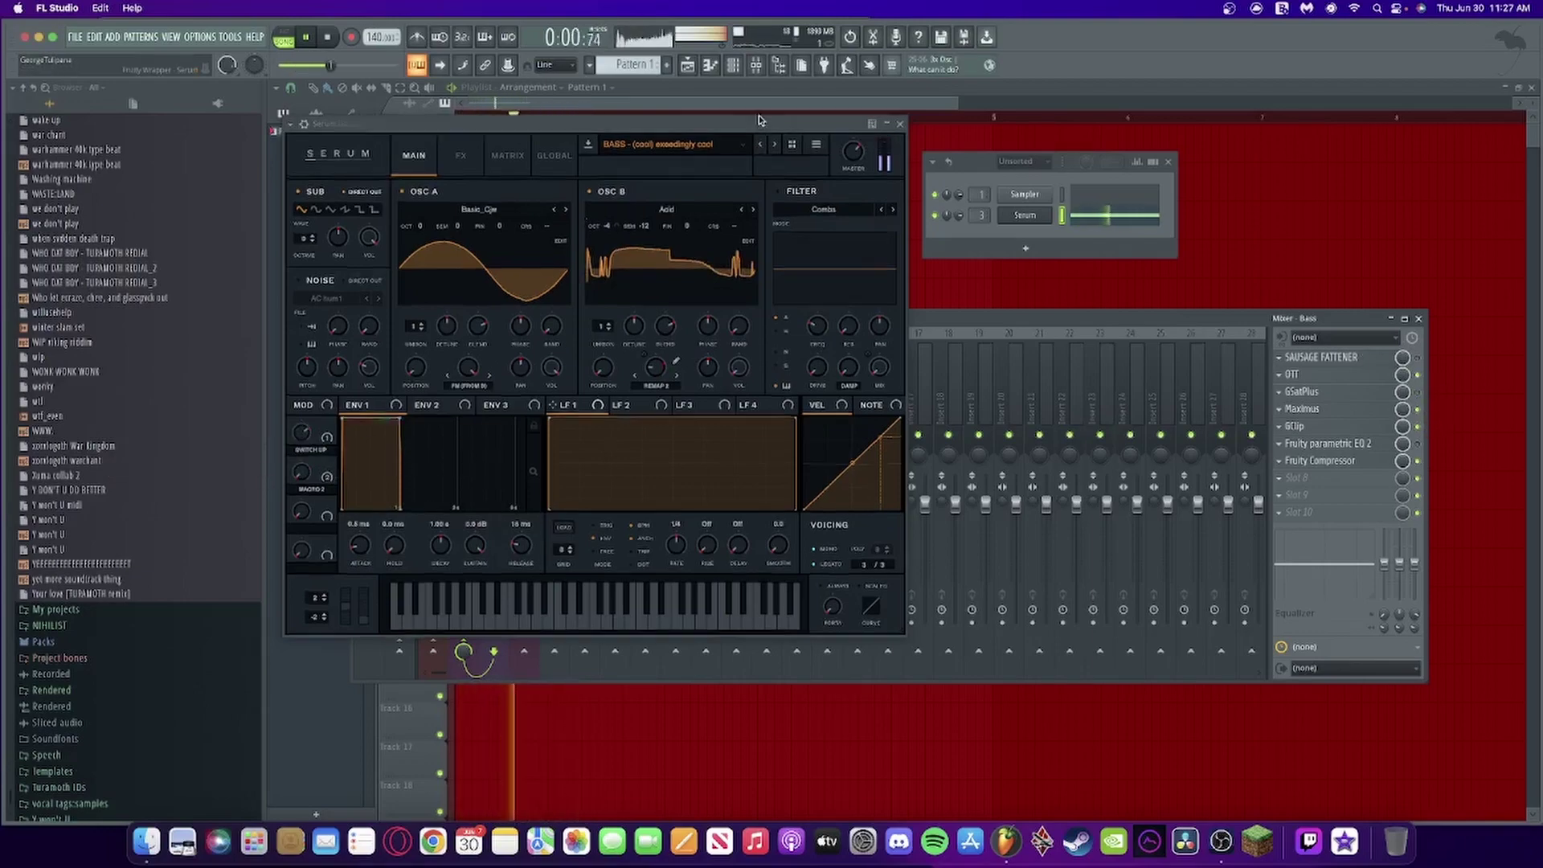
# Stop playback and close the Serum and mixer windows
pyautogui.moveTo(758, 121); pyautogui.dragTo(1481, 185)
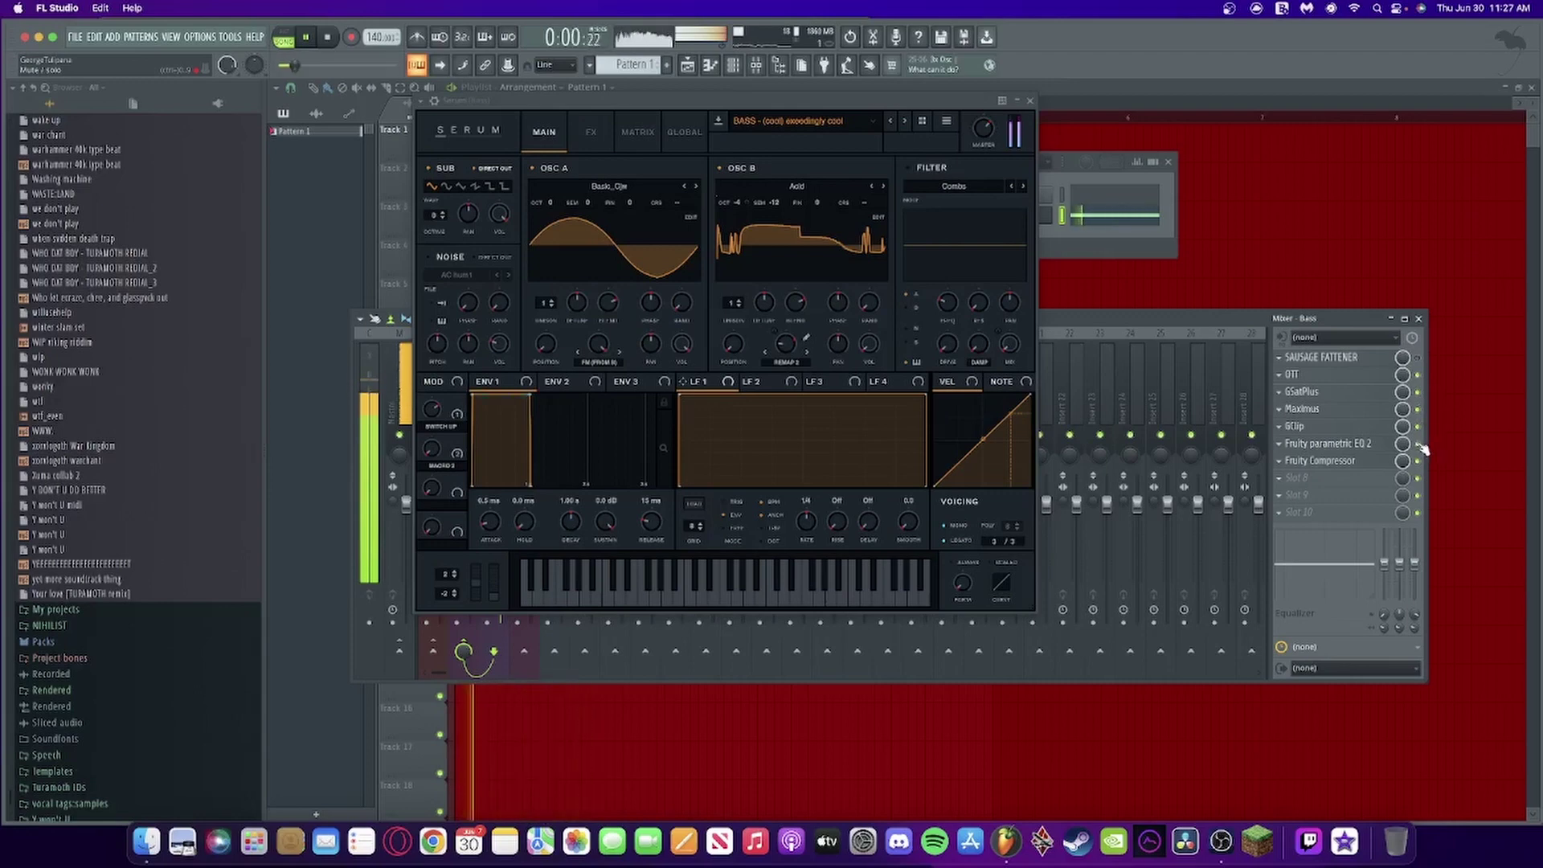
pyautogui.press('space')
pyautogui.click(1031, 100)
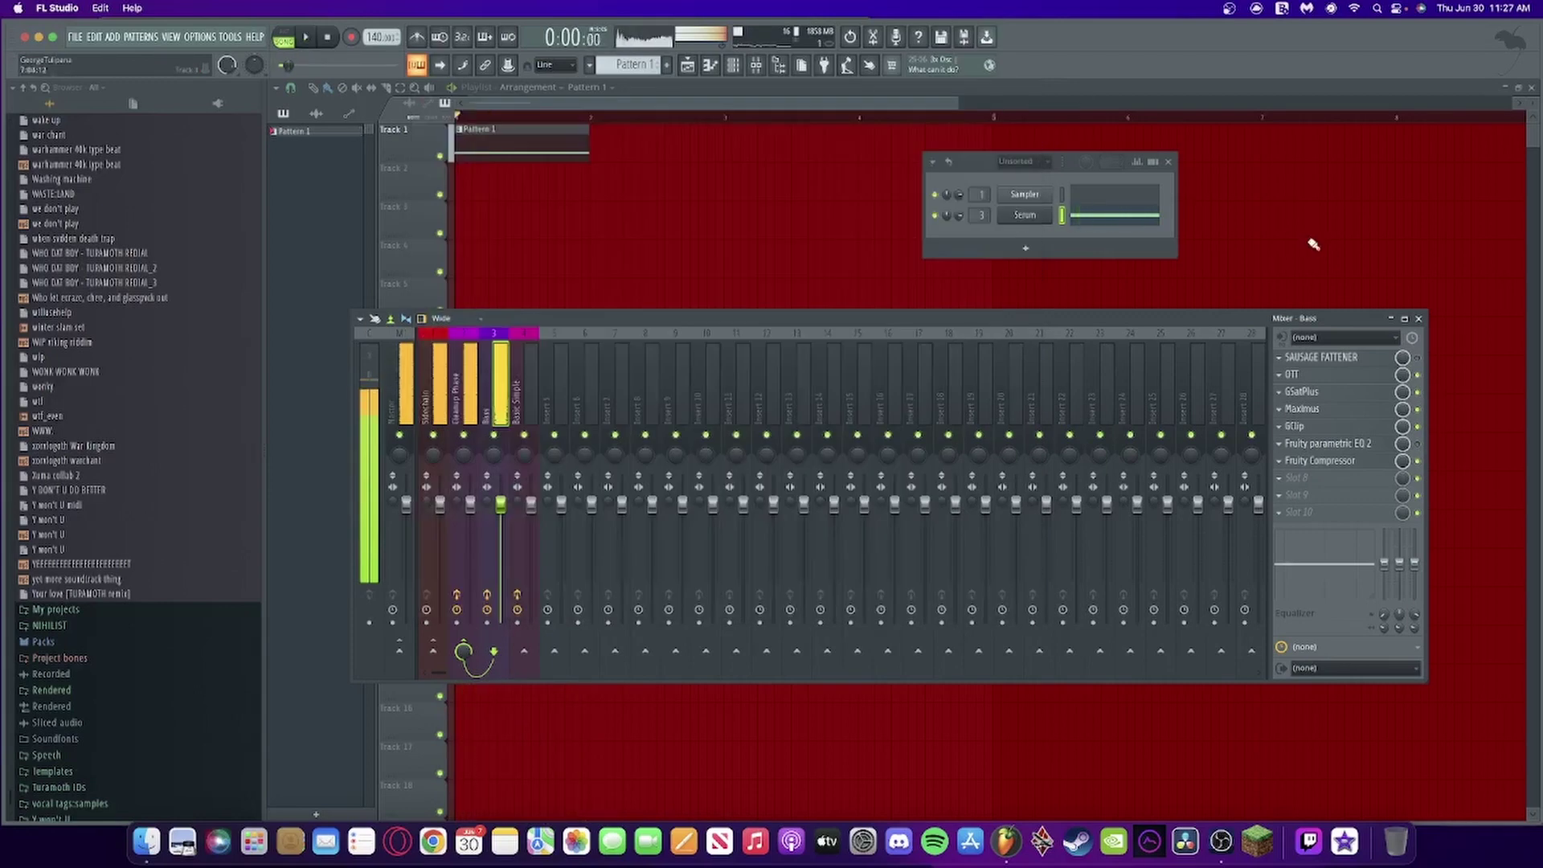
pyautogui.click(1419, 320)
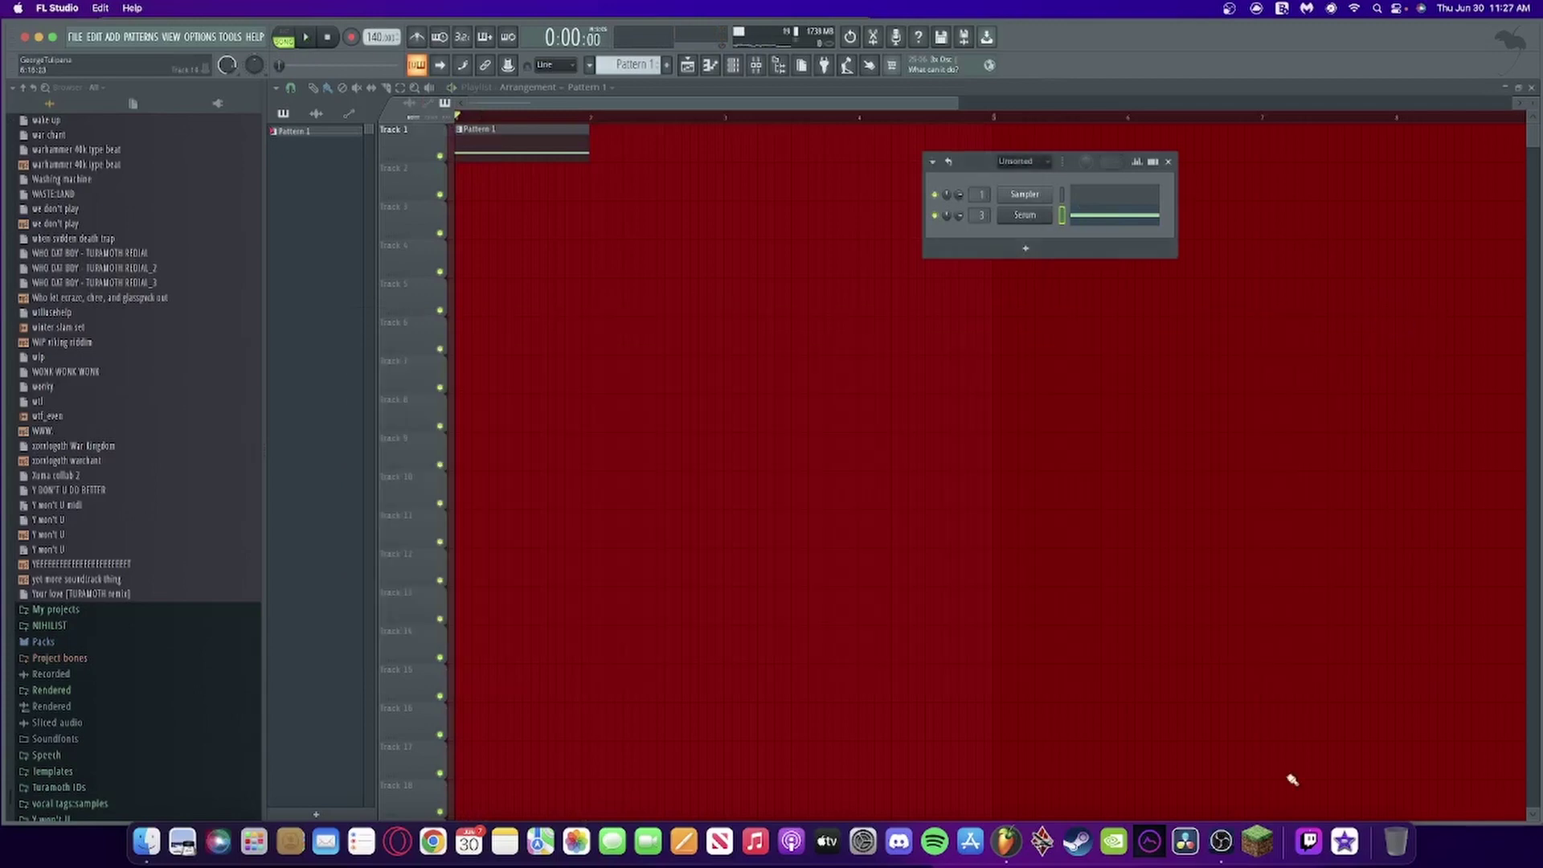